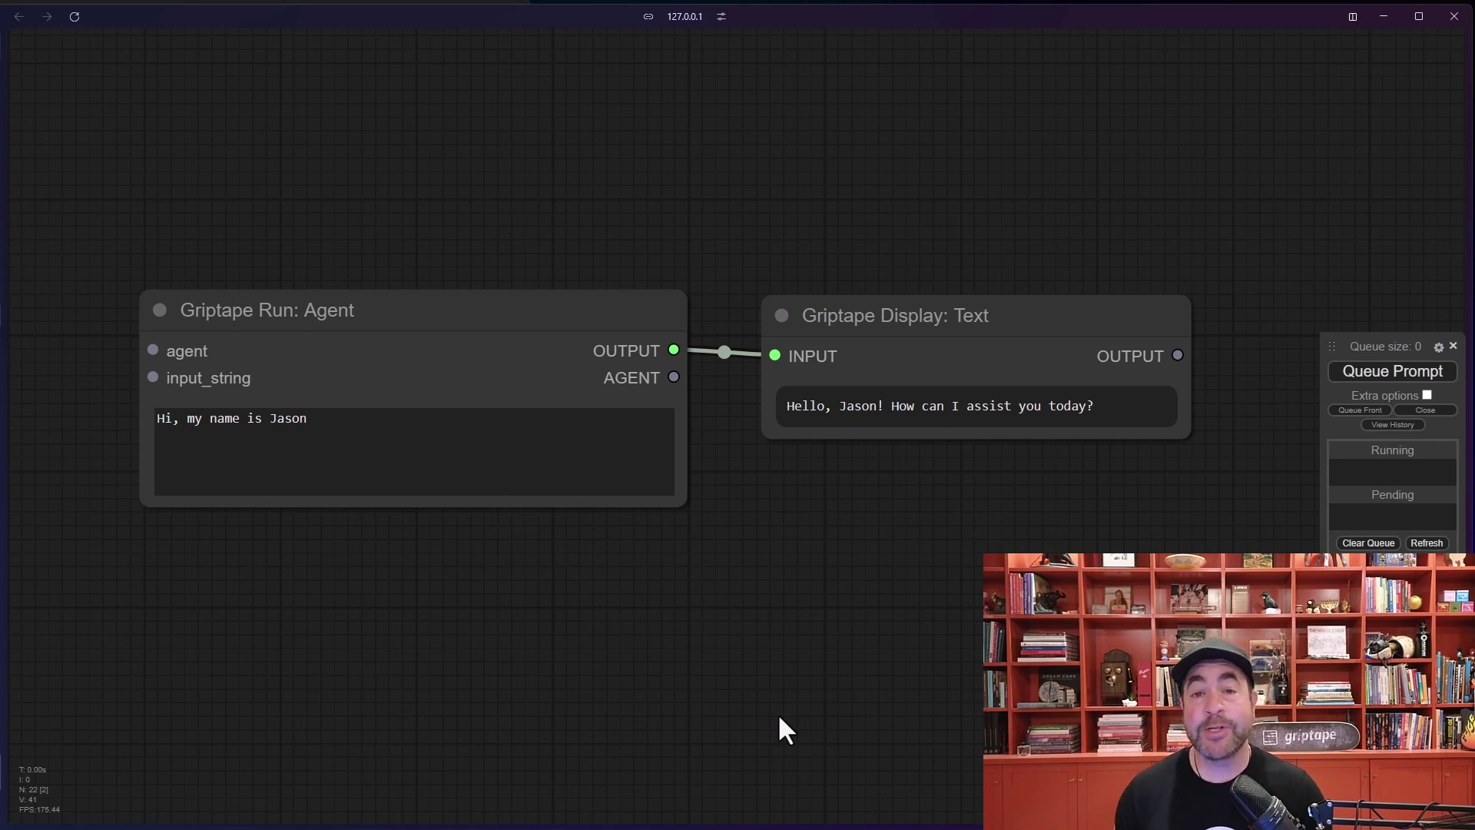
Examine the prompt in the Griptape Run: Agent node and the reply in the connected Griptape Display: Text node
click(560, 369)
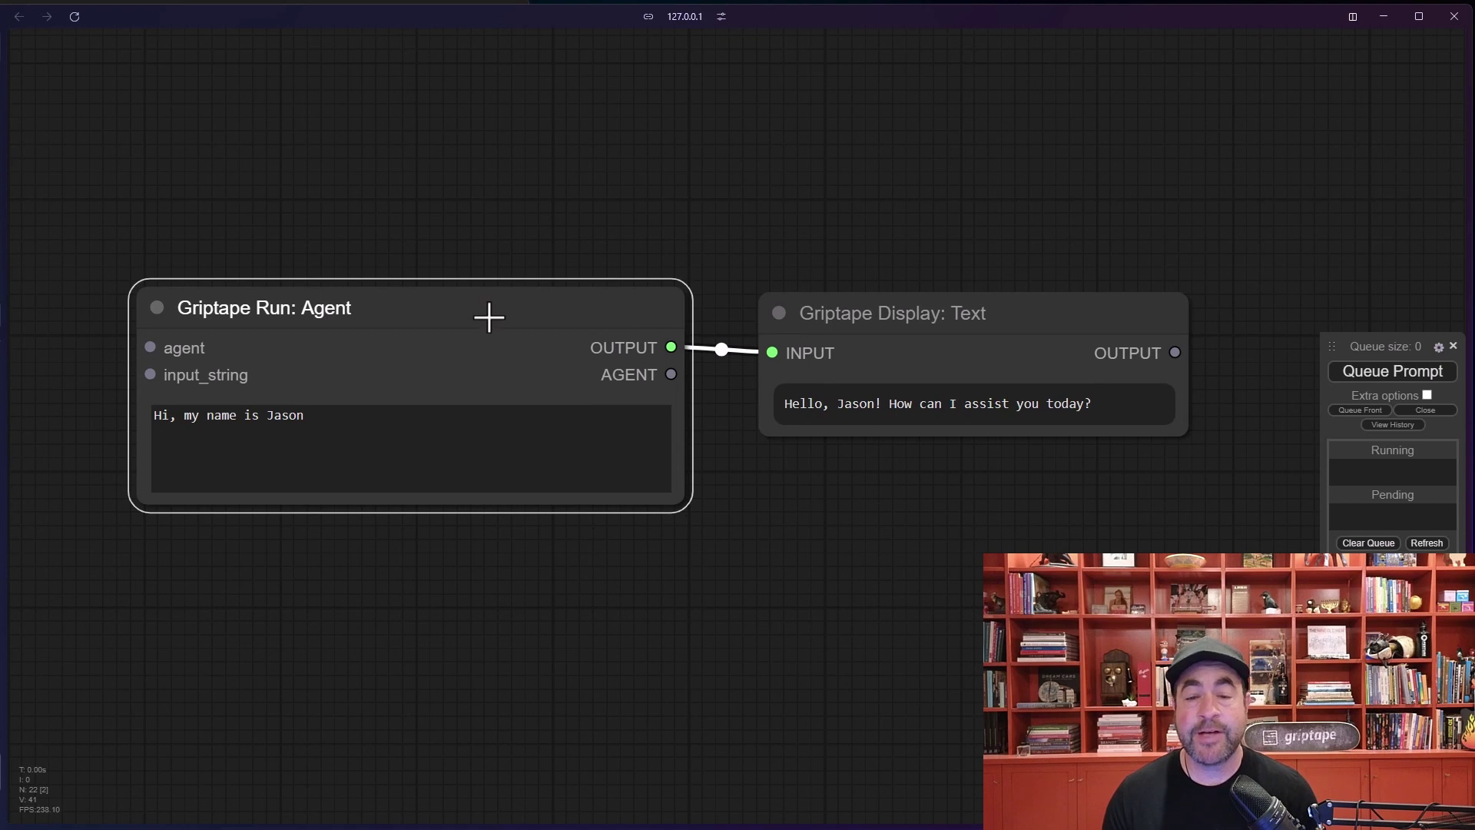
click(154, 421)
drag(153, 421, 339, 431)
click(215, 438)
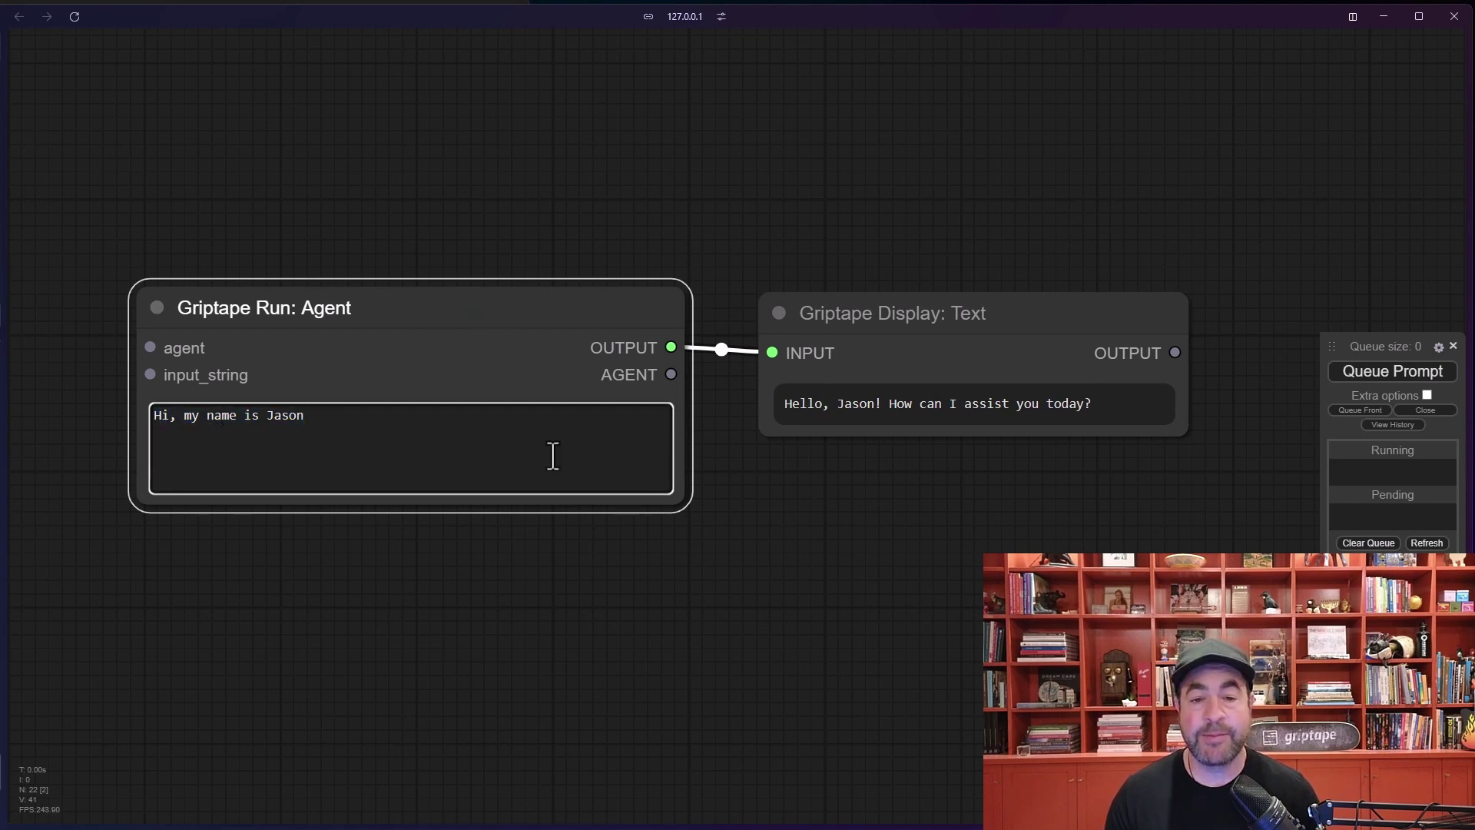
click(967, 329)
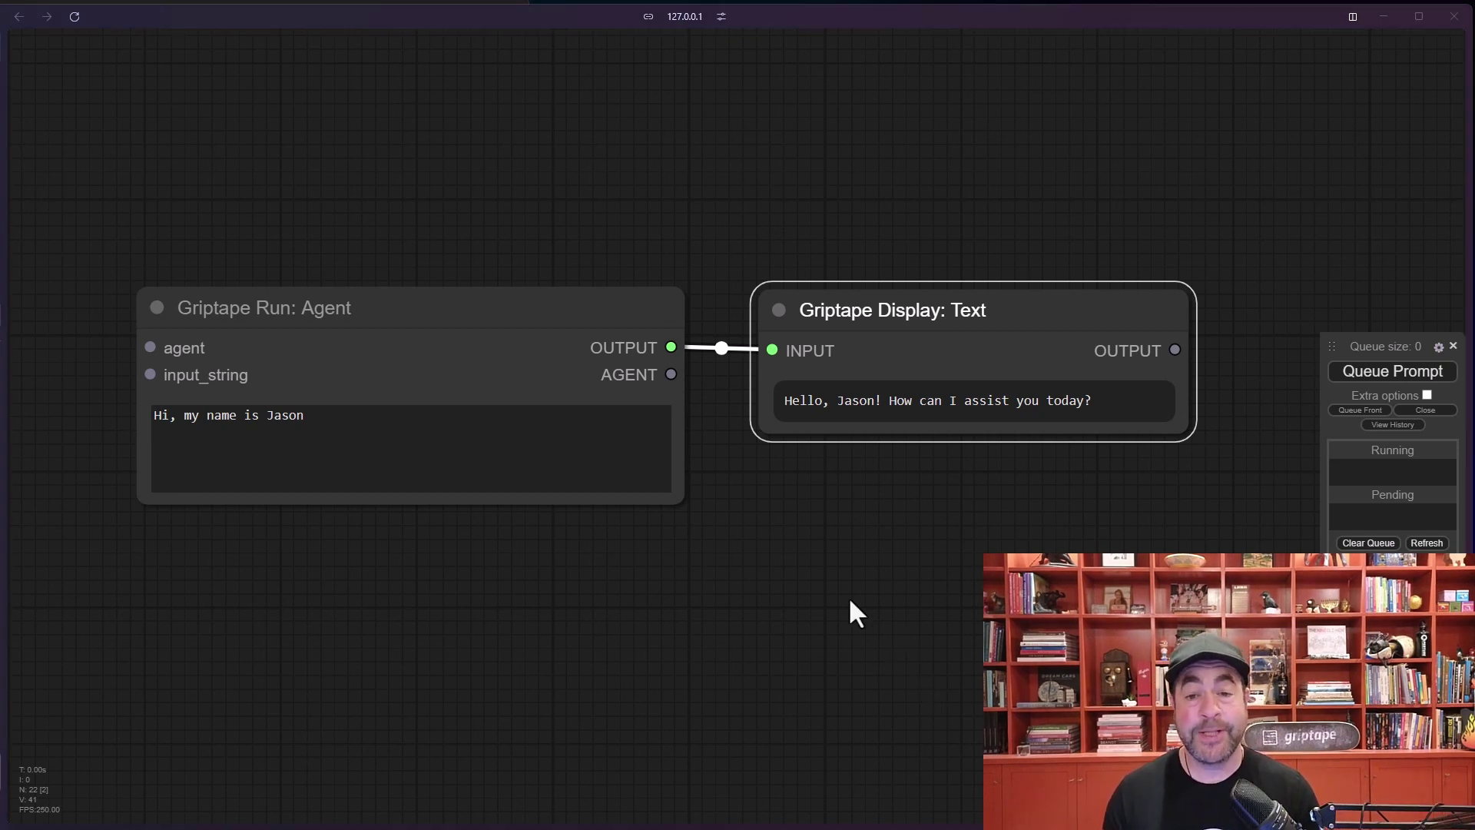
click(553, 335)
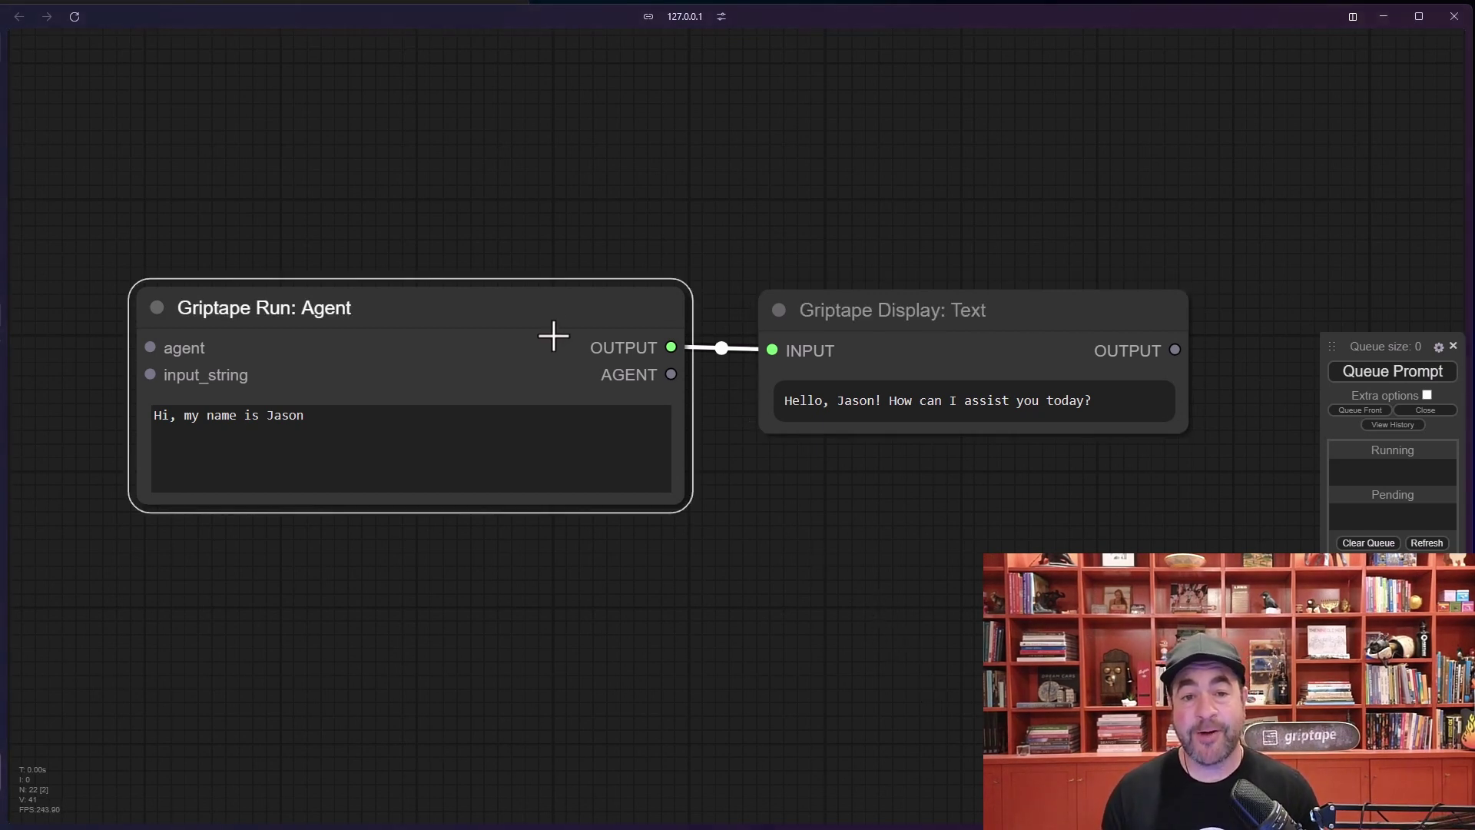
Survey the Griptape nodes grouped into tools, behaviors, configs, agents, image tasks and agent tasks
scroll(795, 573, down, 4)
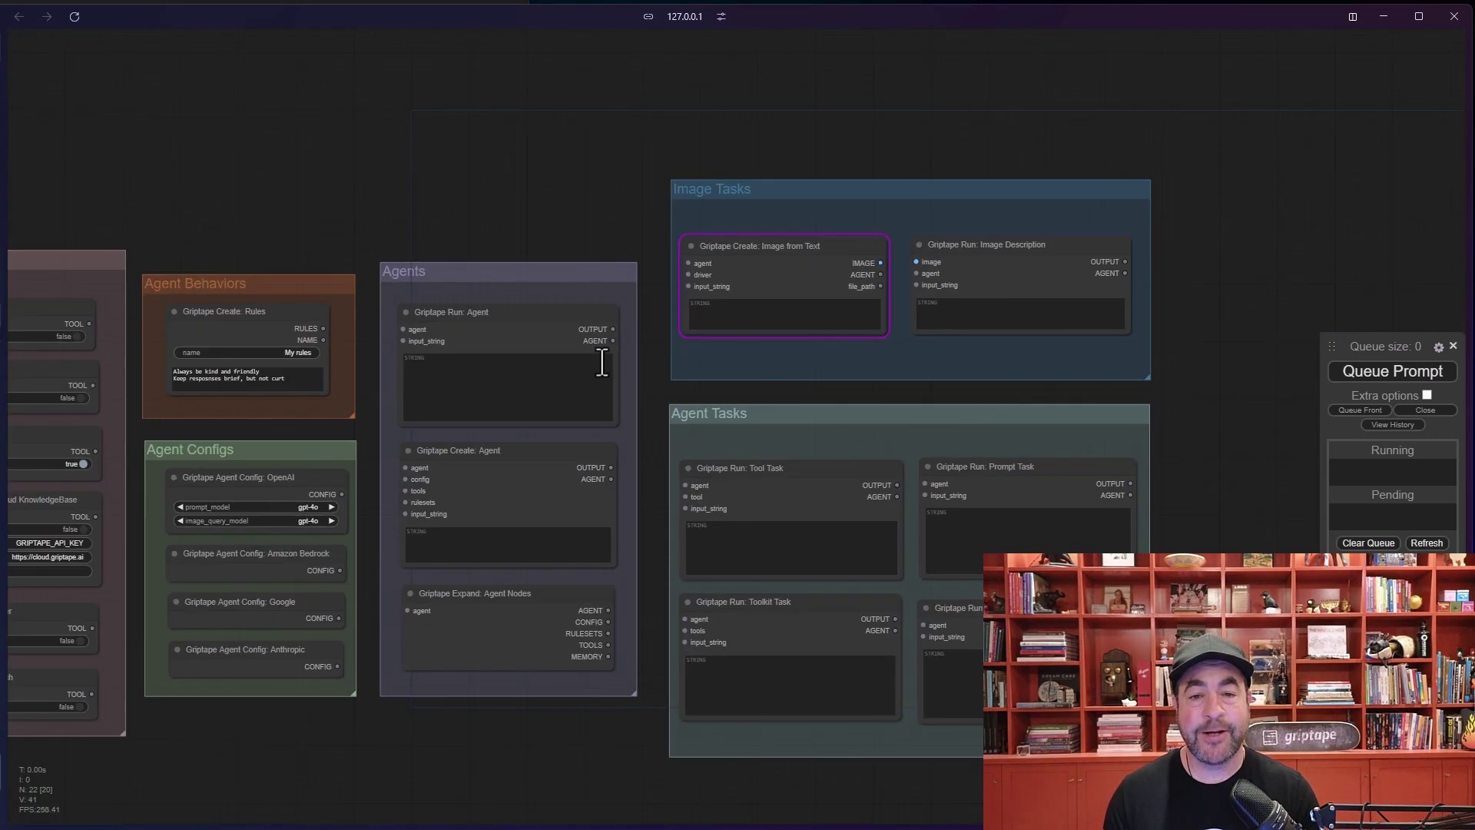
drag(439, 90, 666, 72)
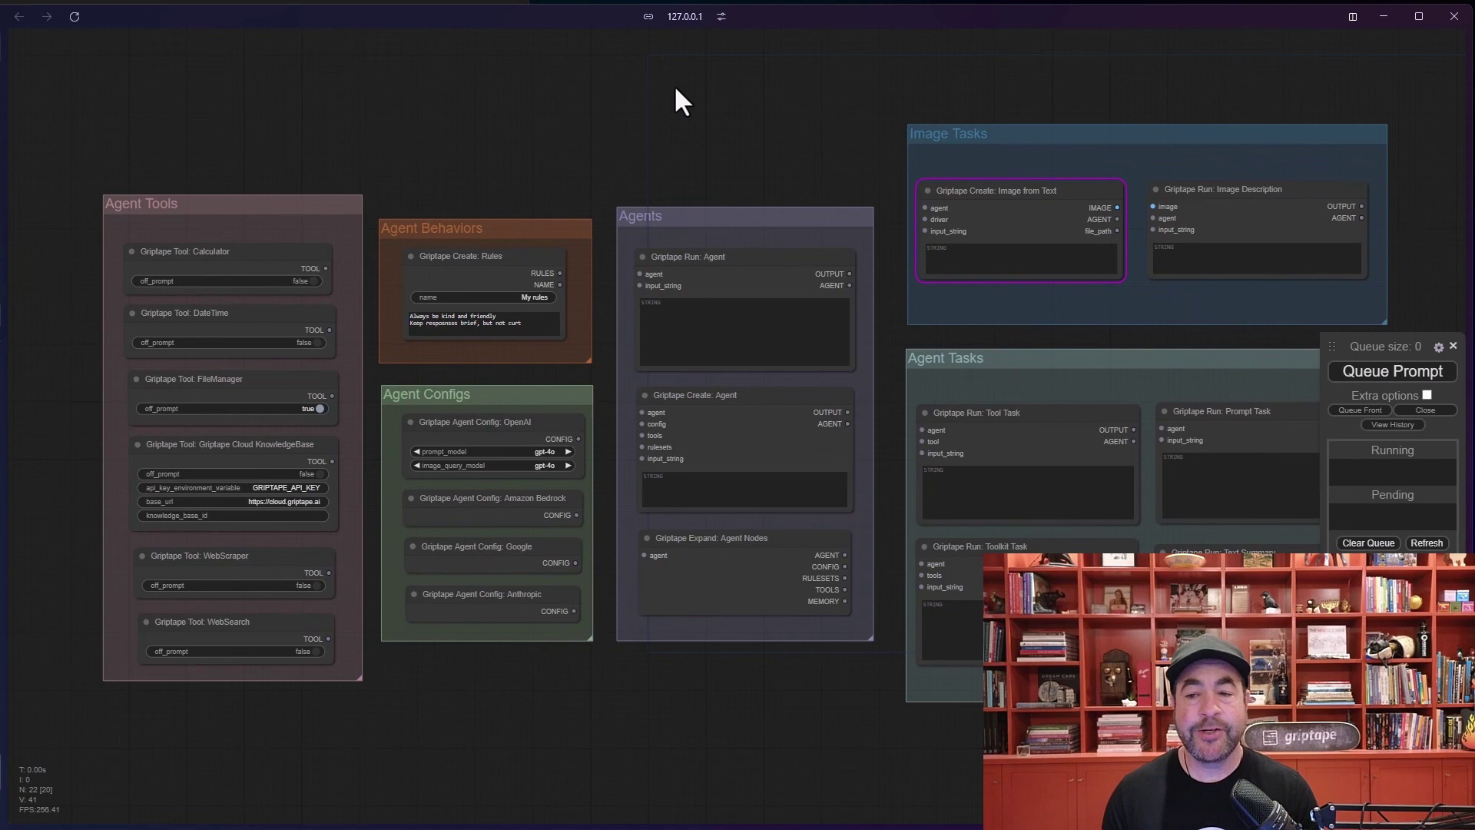
scroll(721, 120, down, 1)
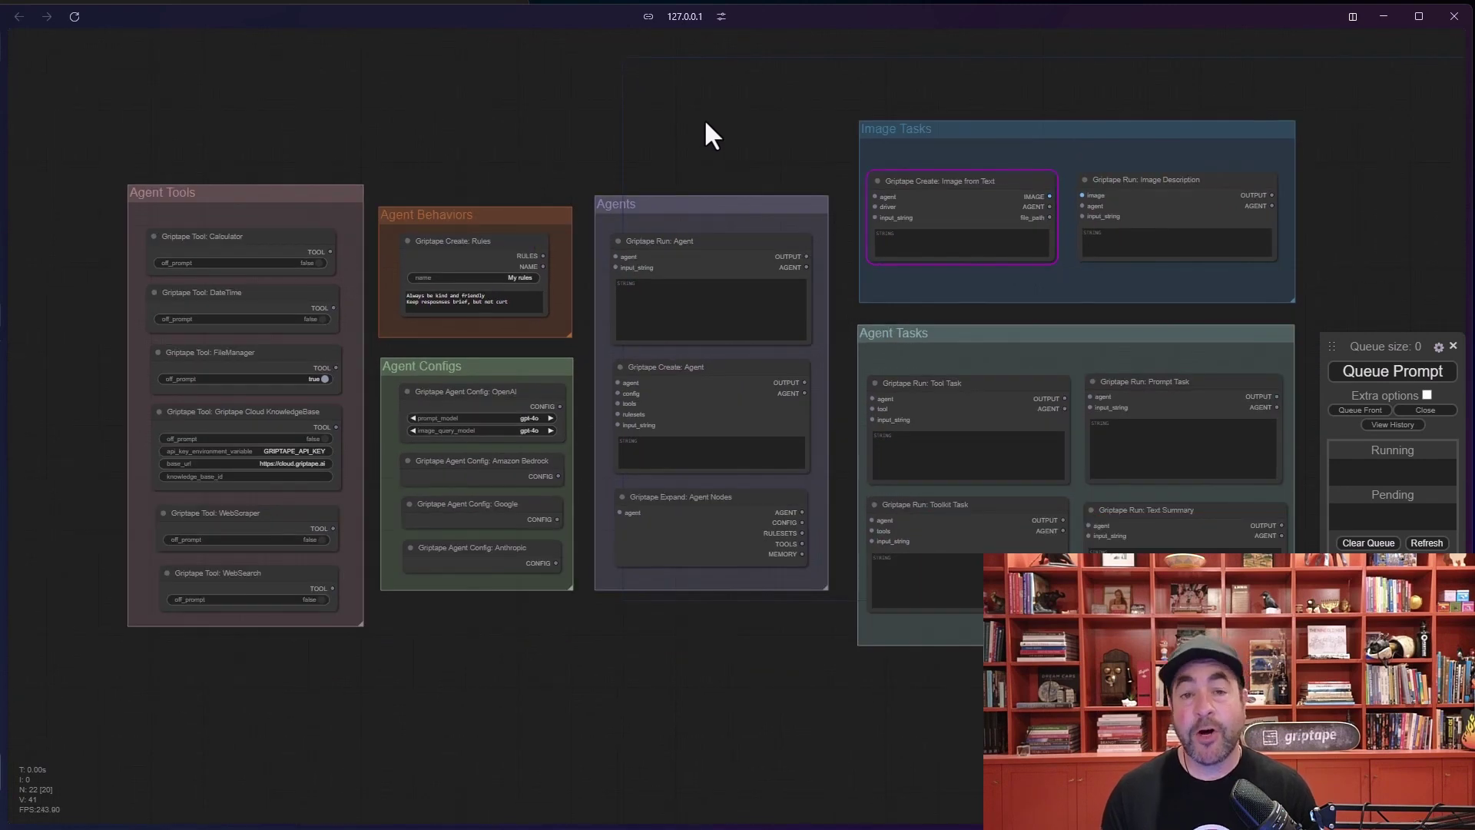
scroll(711, 173, up, 8)
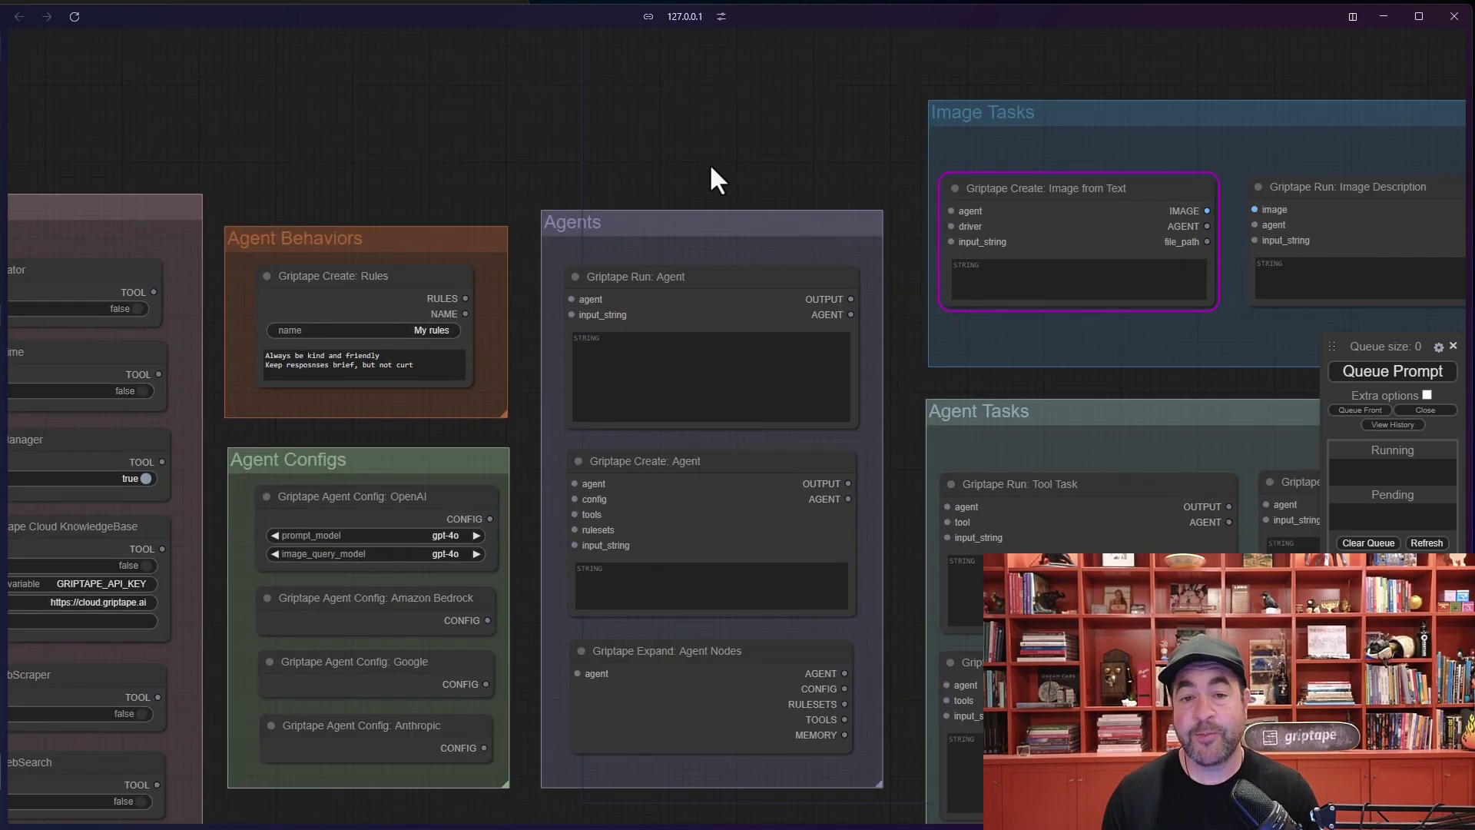
scroll(731, 169, down, 3)
scroll(730, 197, up, 1)
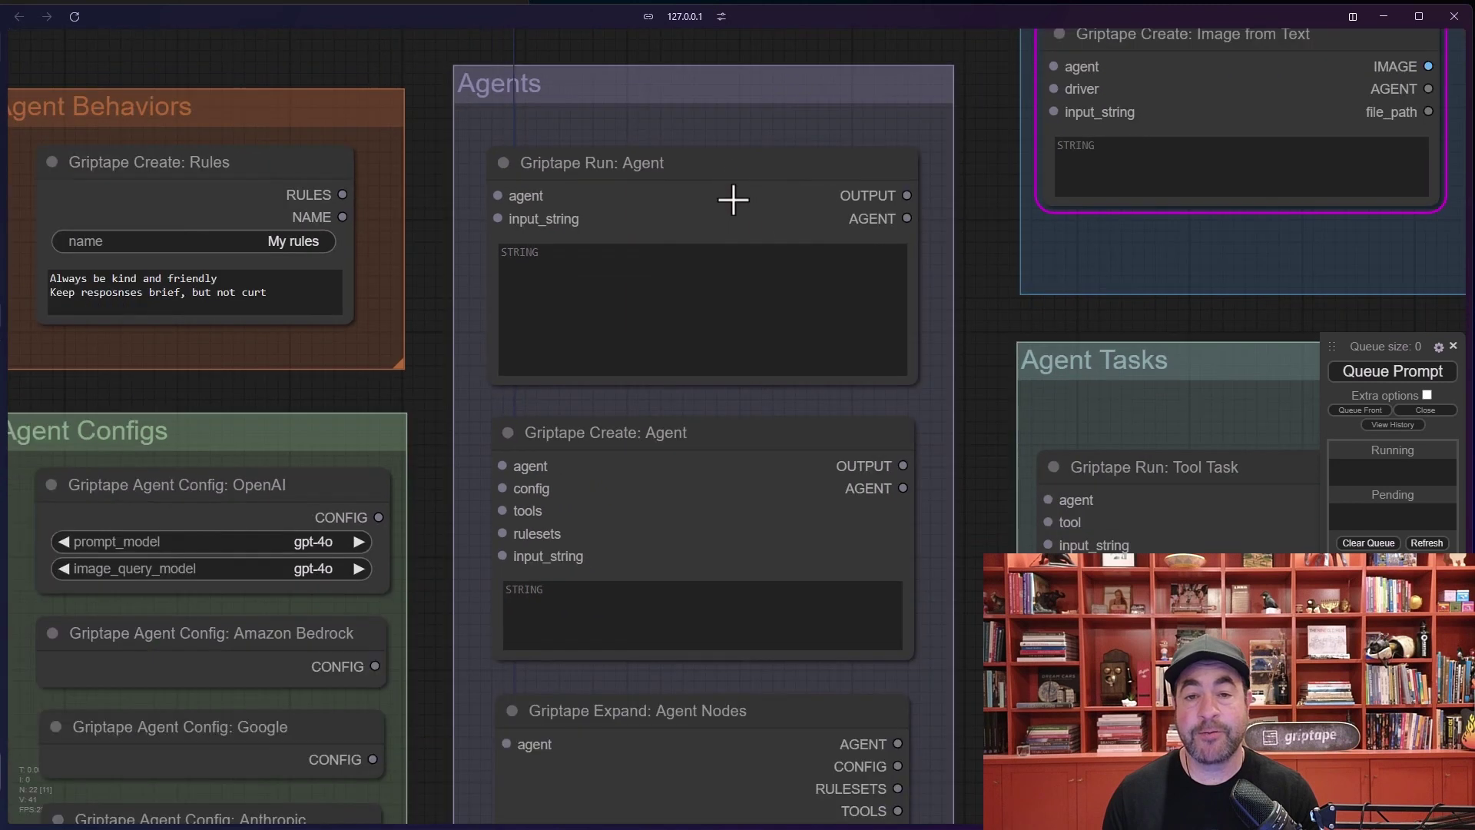
Examine the Griptape Run: Agent and Griptape Create: Agent nodes in the Agents group
click(704, 176)
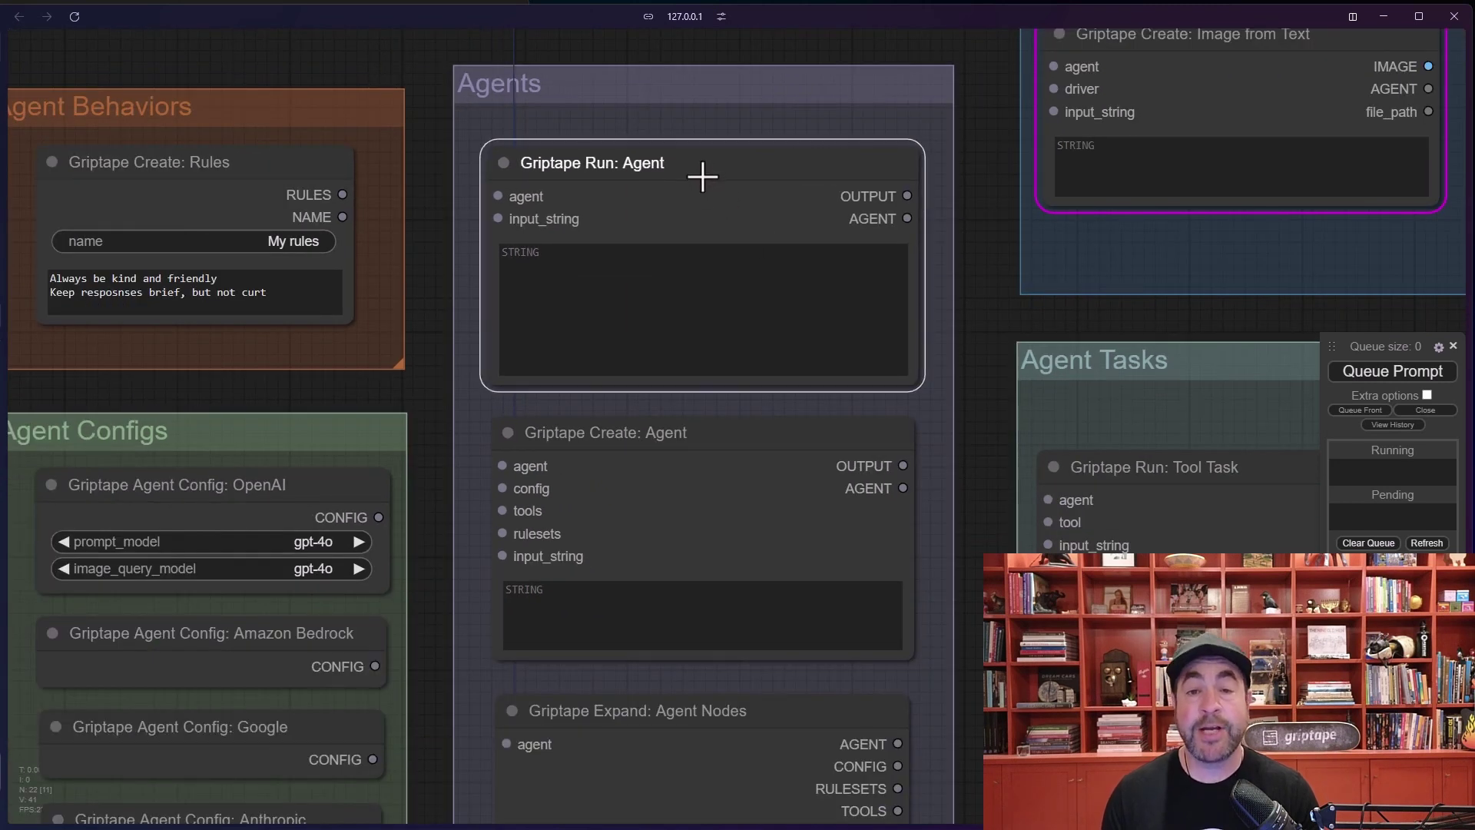
click(653, 445)
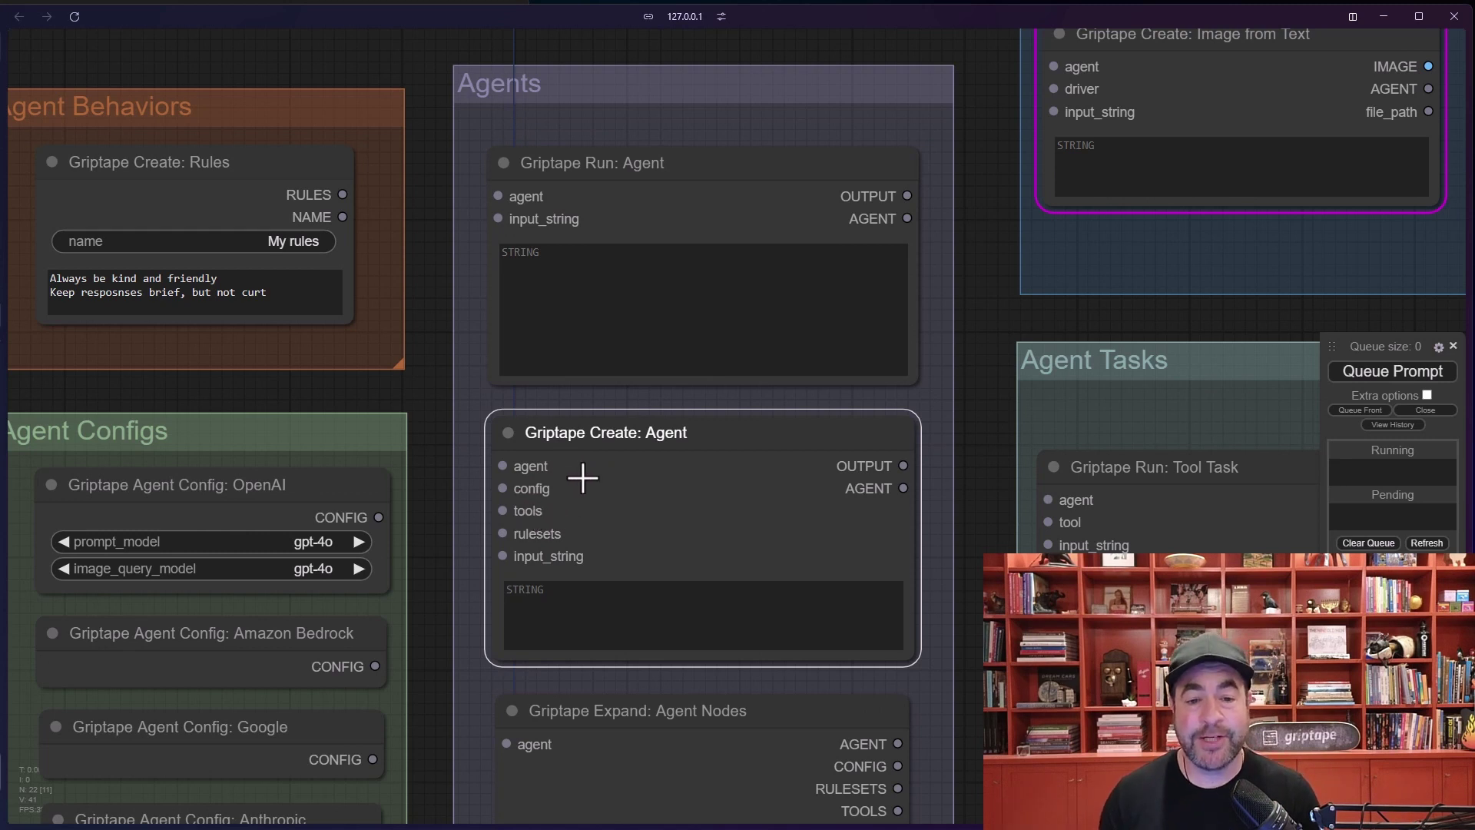
drag(554, 477, 566, 497)
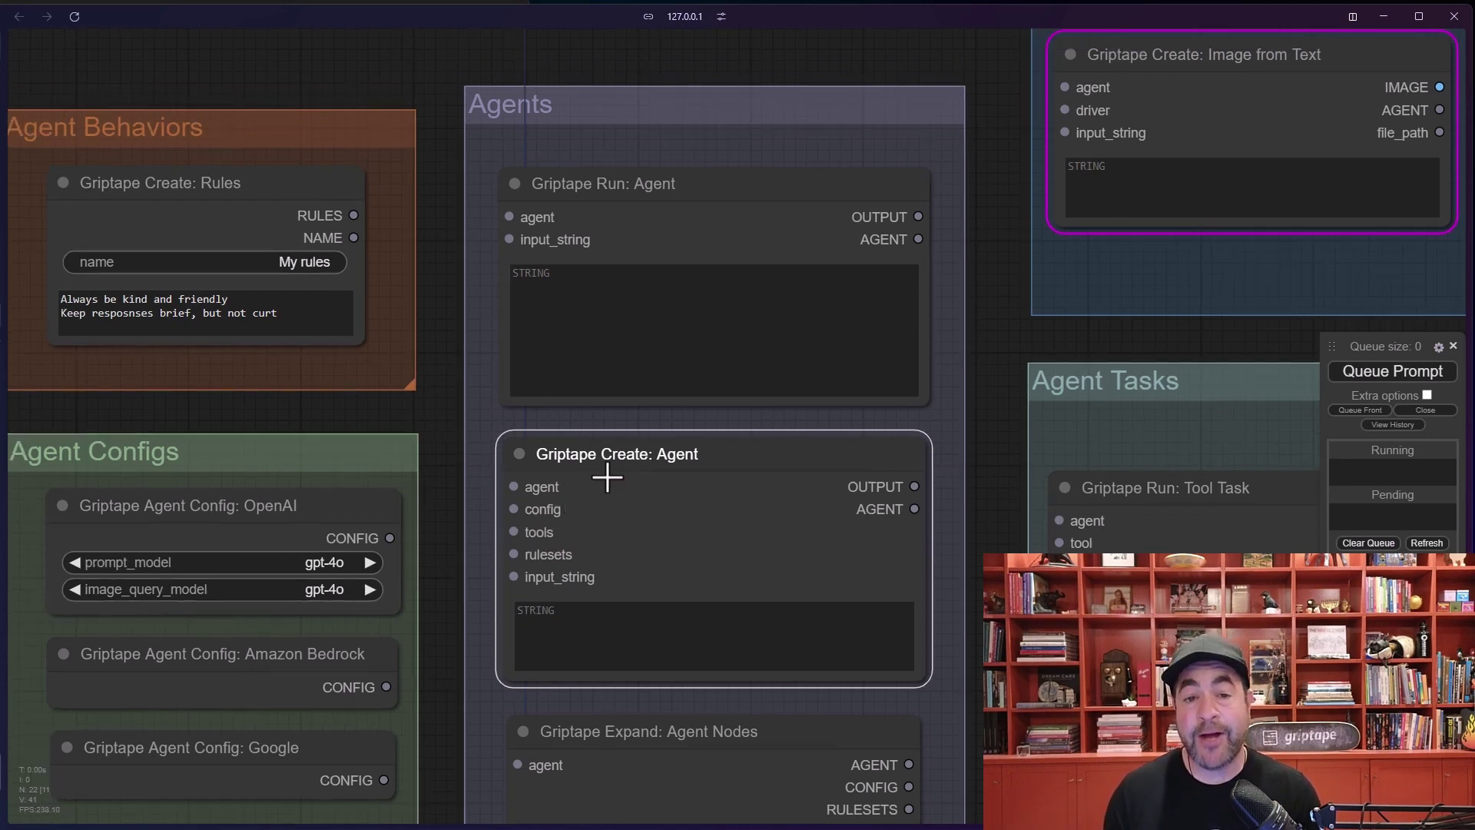
Examine the Griptape Create: Rules node and its rule text in the Agent Behaviors group
drag(438, 430, 504, 440)
scroll(418, 376, up, 4)
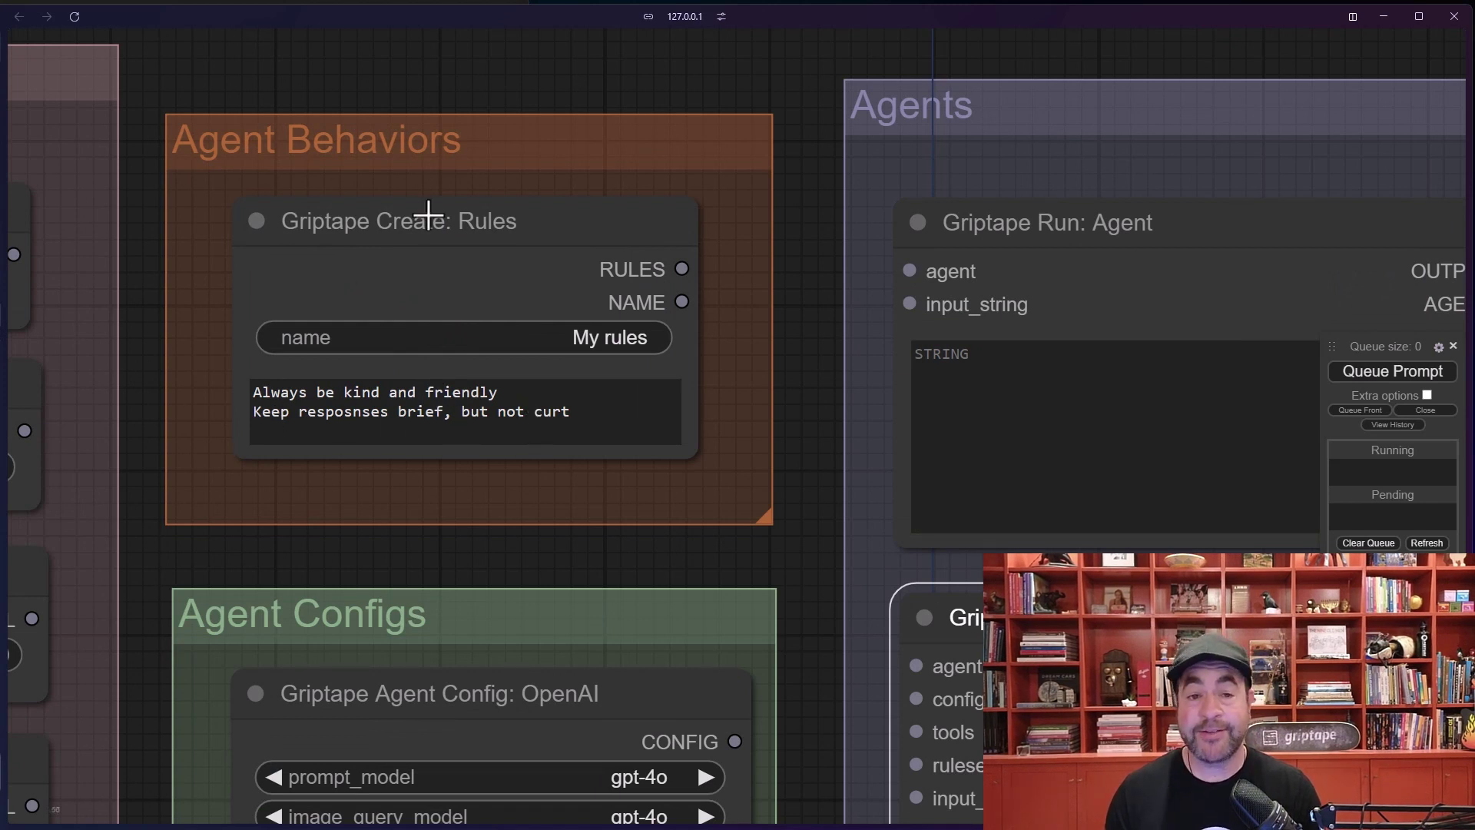
click(450, 259)
scroll(522, 530, down, 2)
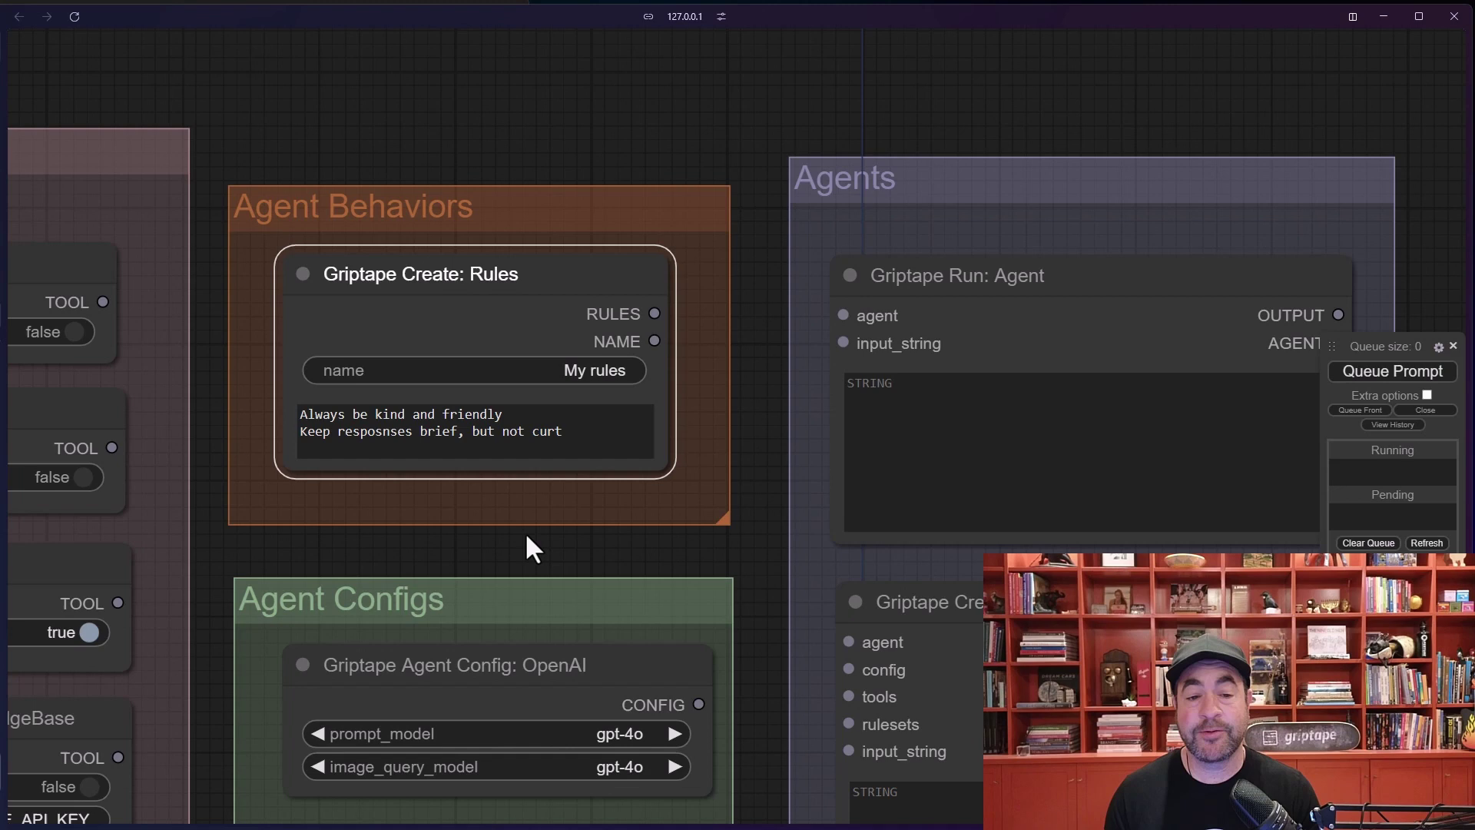
Review the OpenAI, Amazon Bedrock, Google and Anthropic nodes in the Agent Configs group, including the model choices for OpenAI's prompt_model
drag(519, 542, 505, 23)
scroll(555, 212, up, 3)
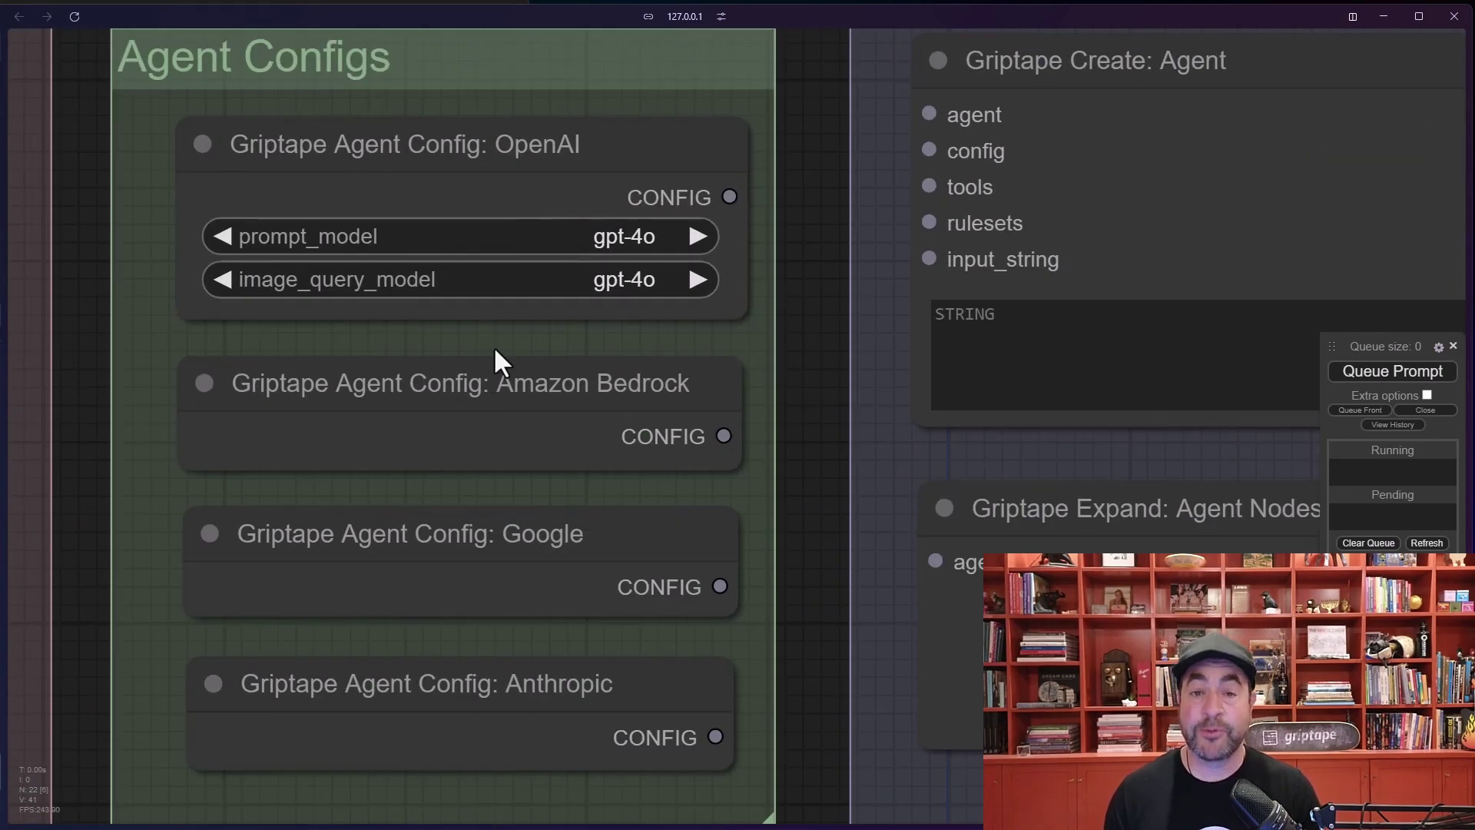
click(538, 158)
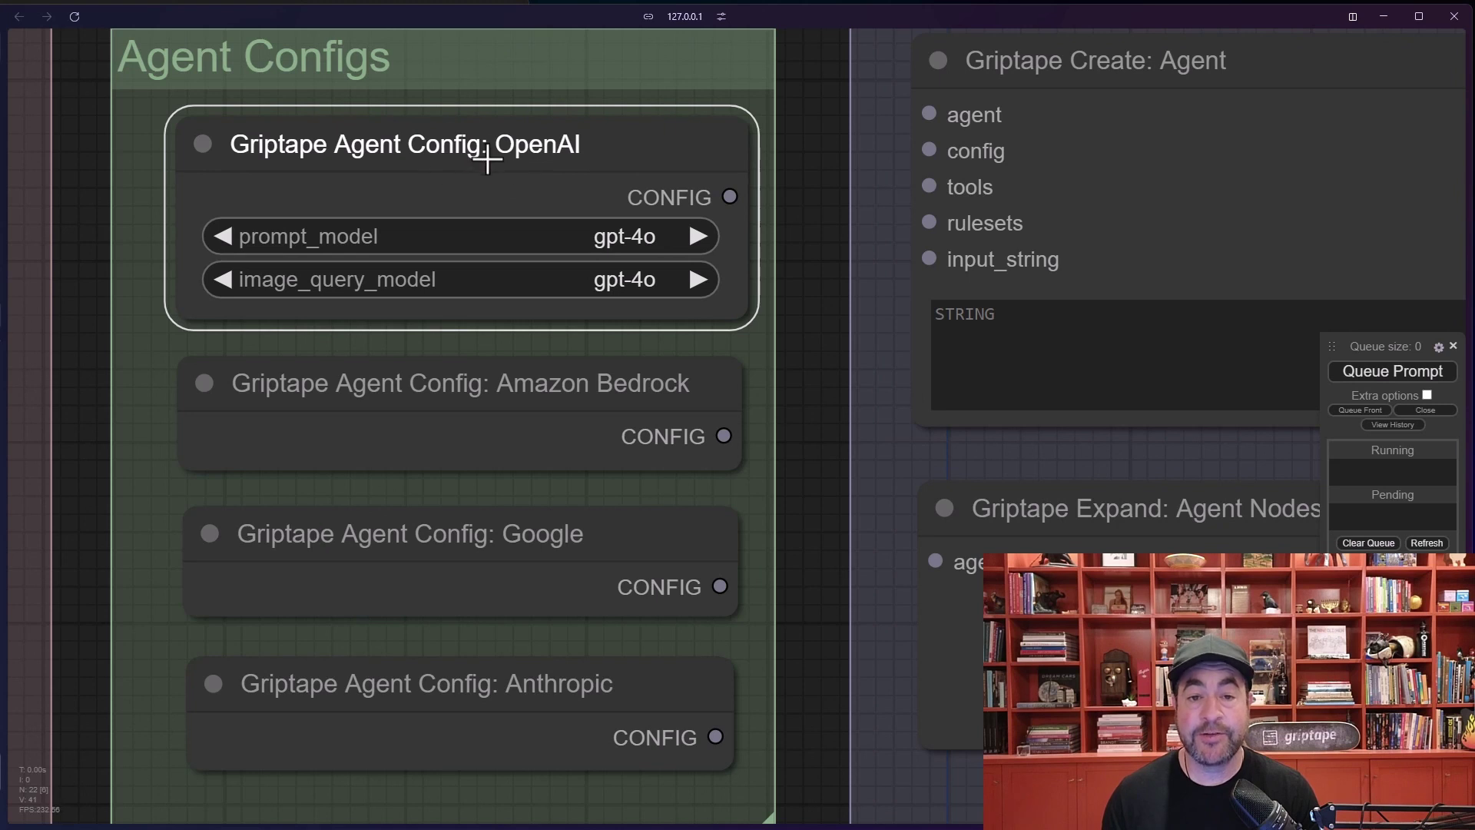
click(608, 239)
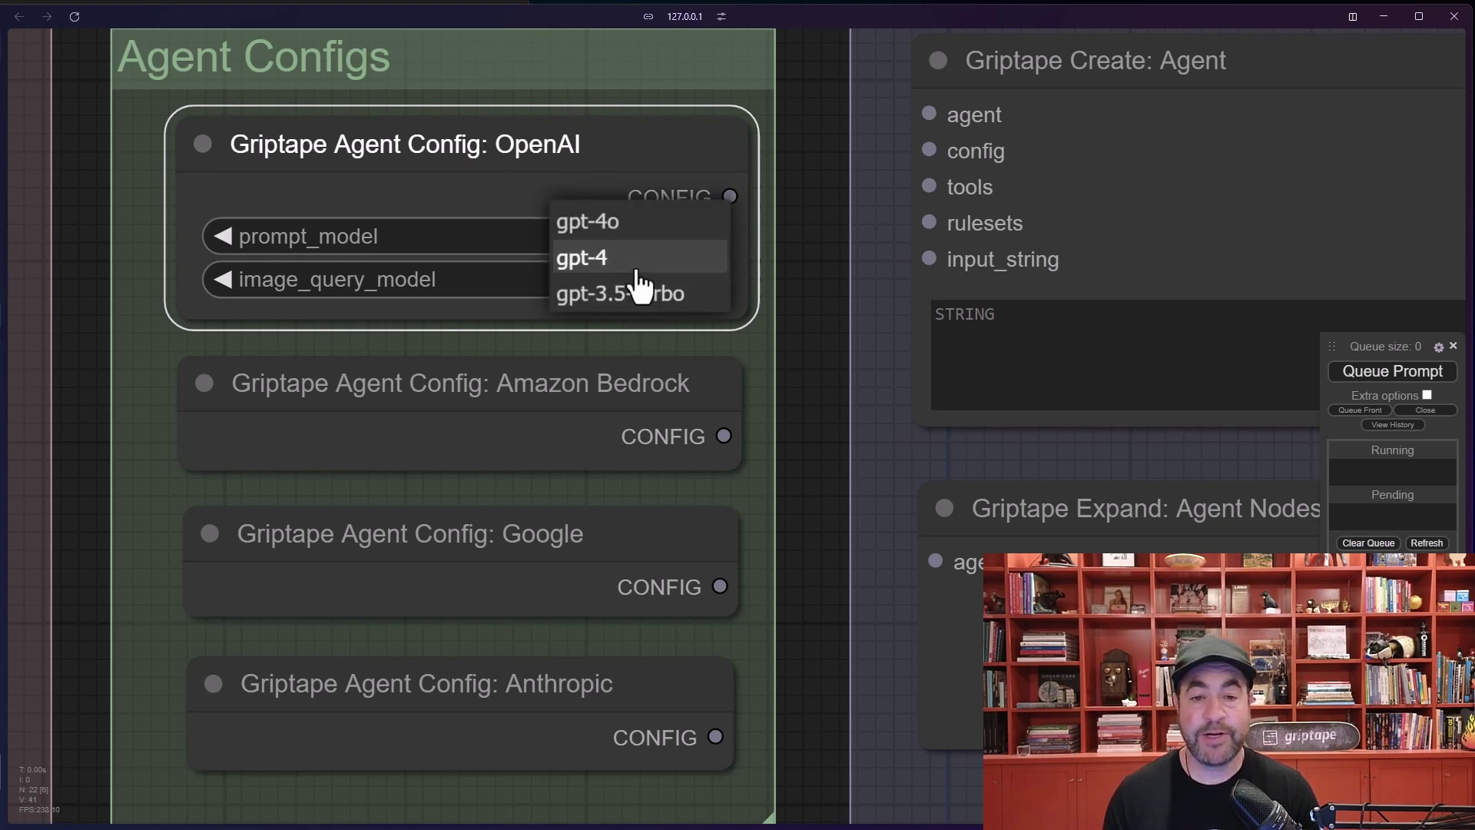
click(509, 340)
click(520, 398)
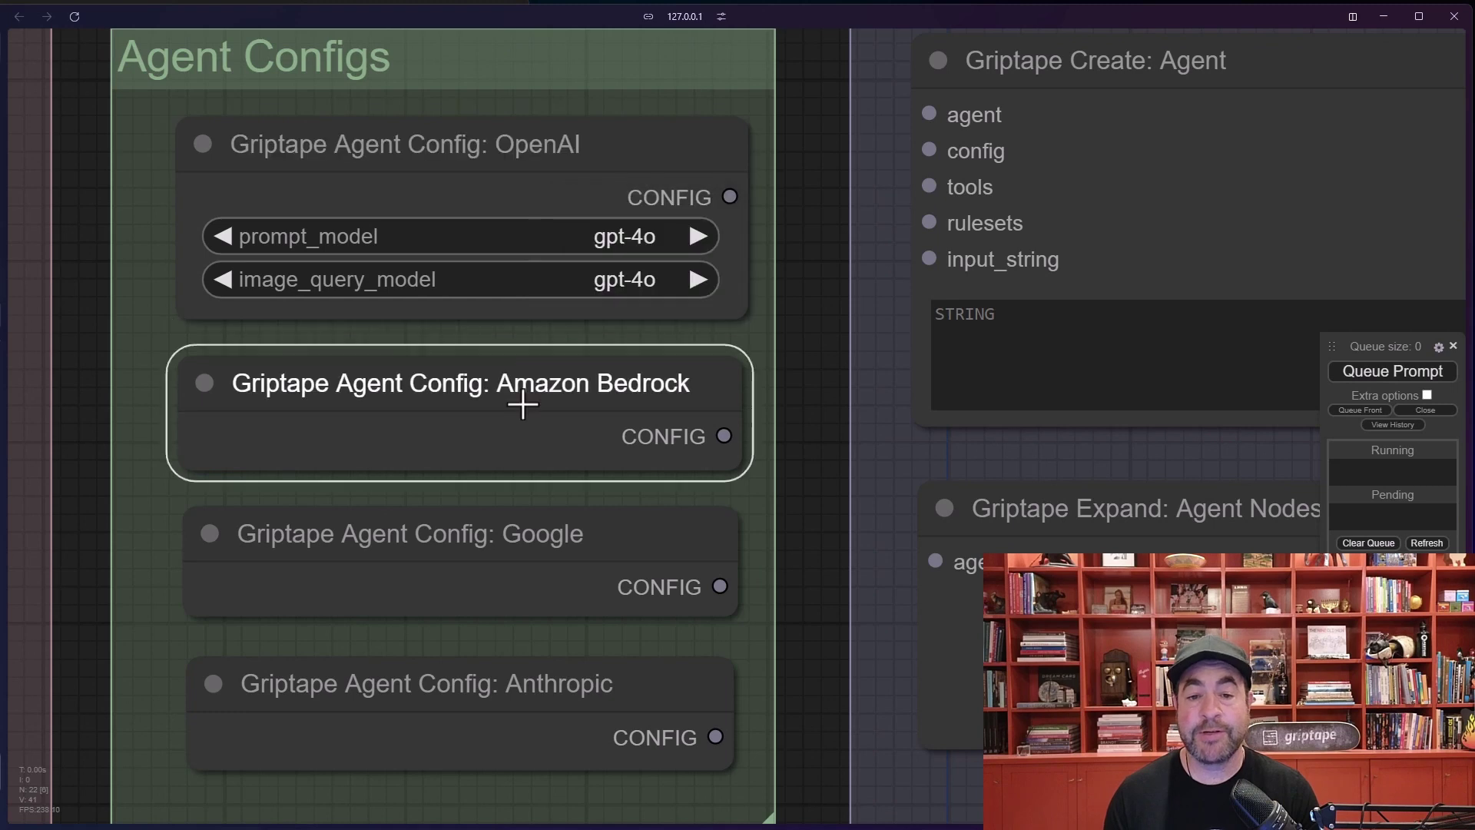
click(522, 561)
click(529, 684)
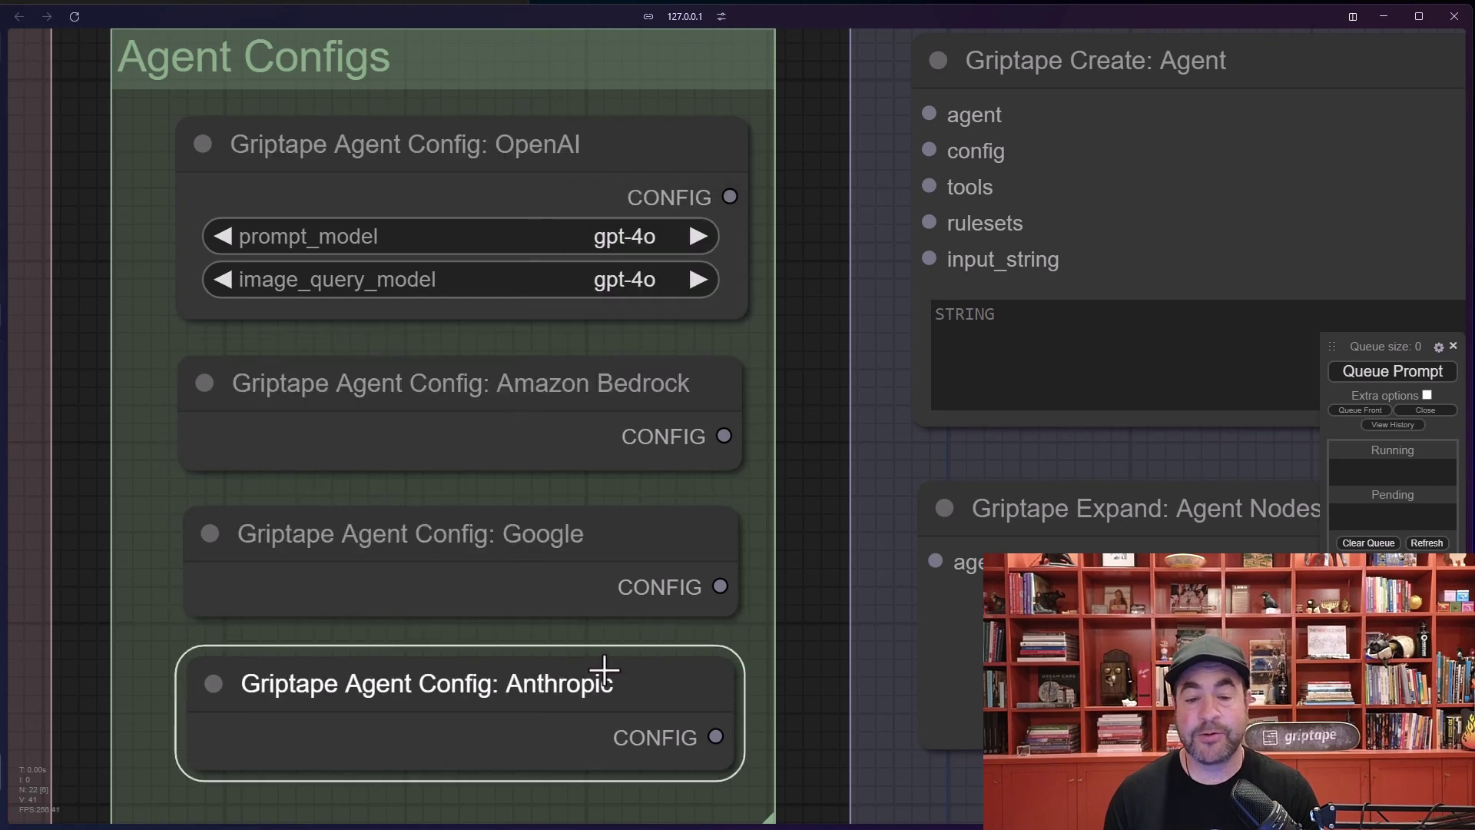
click(781, 484)
Review the nodes in the Agent Tools group from Calculator to WebSearch, including the Griptape Cloud KnowledgeBase tool
scroll(612, 557, down, 4)
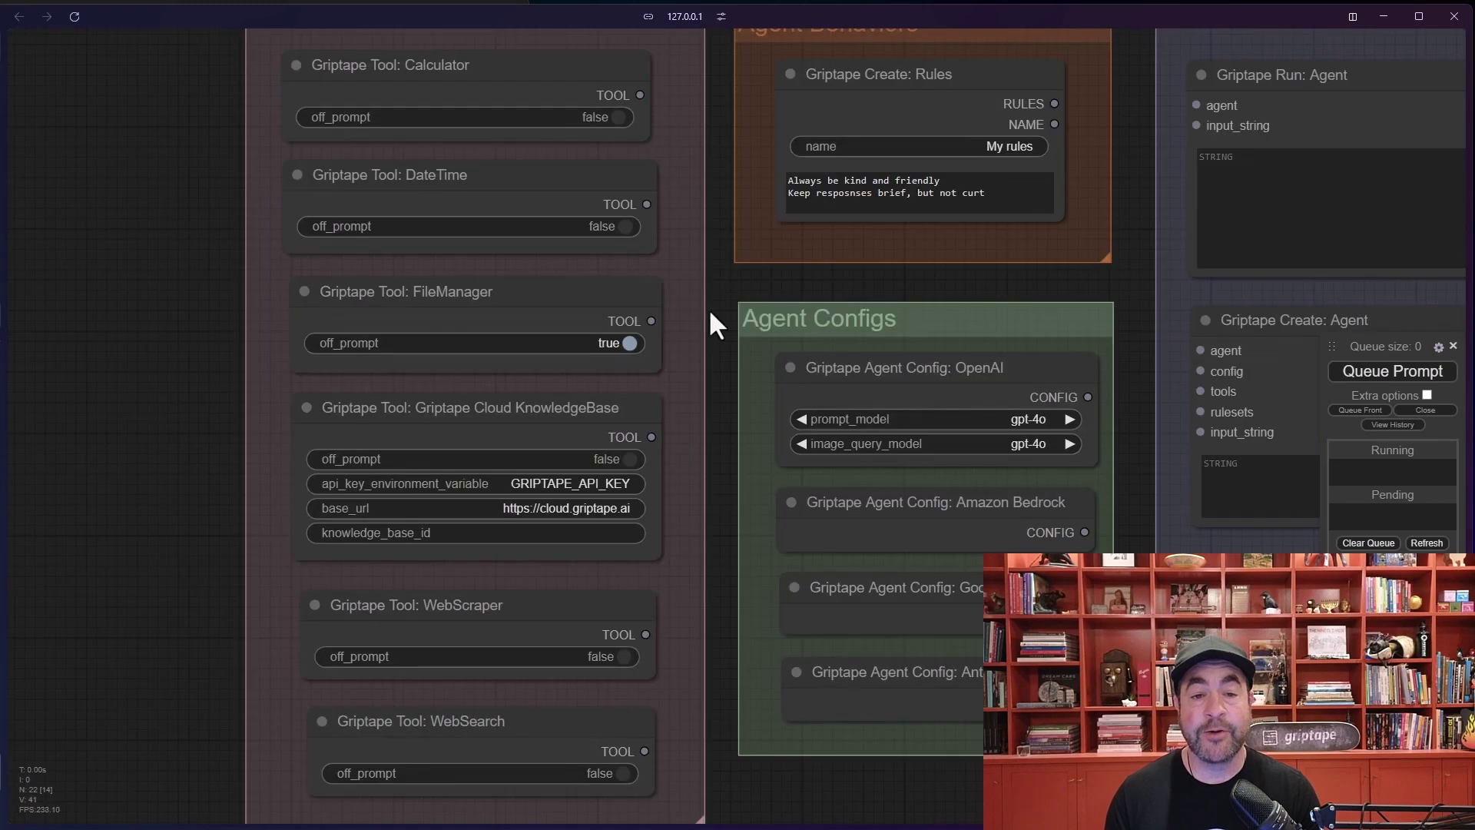
drag(708, 307, 763, 524)
scroll(763, 522, up, 4)
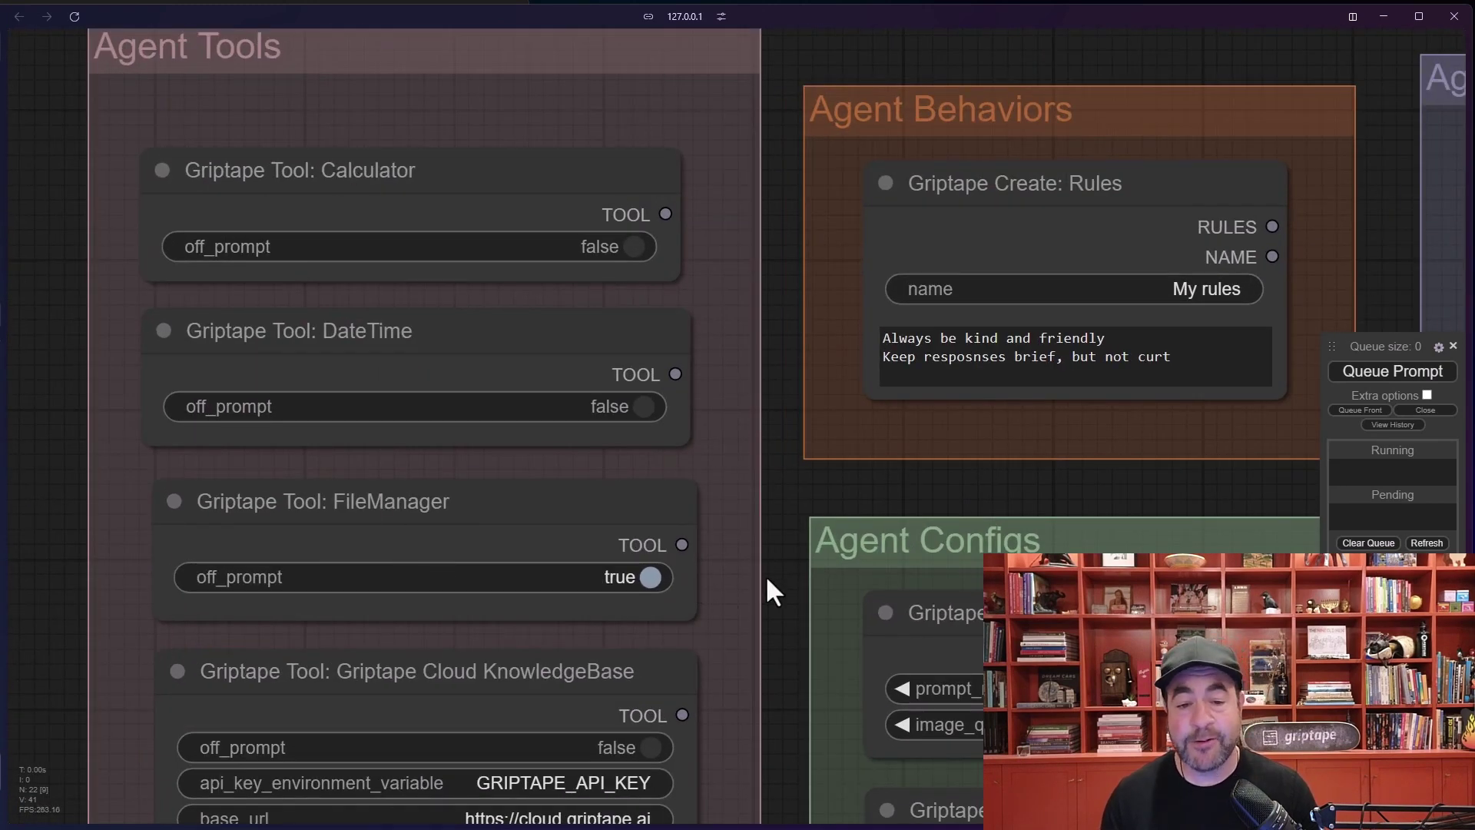
drag(767, 578, 767, 254)
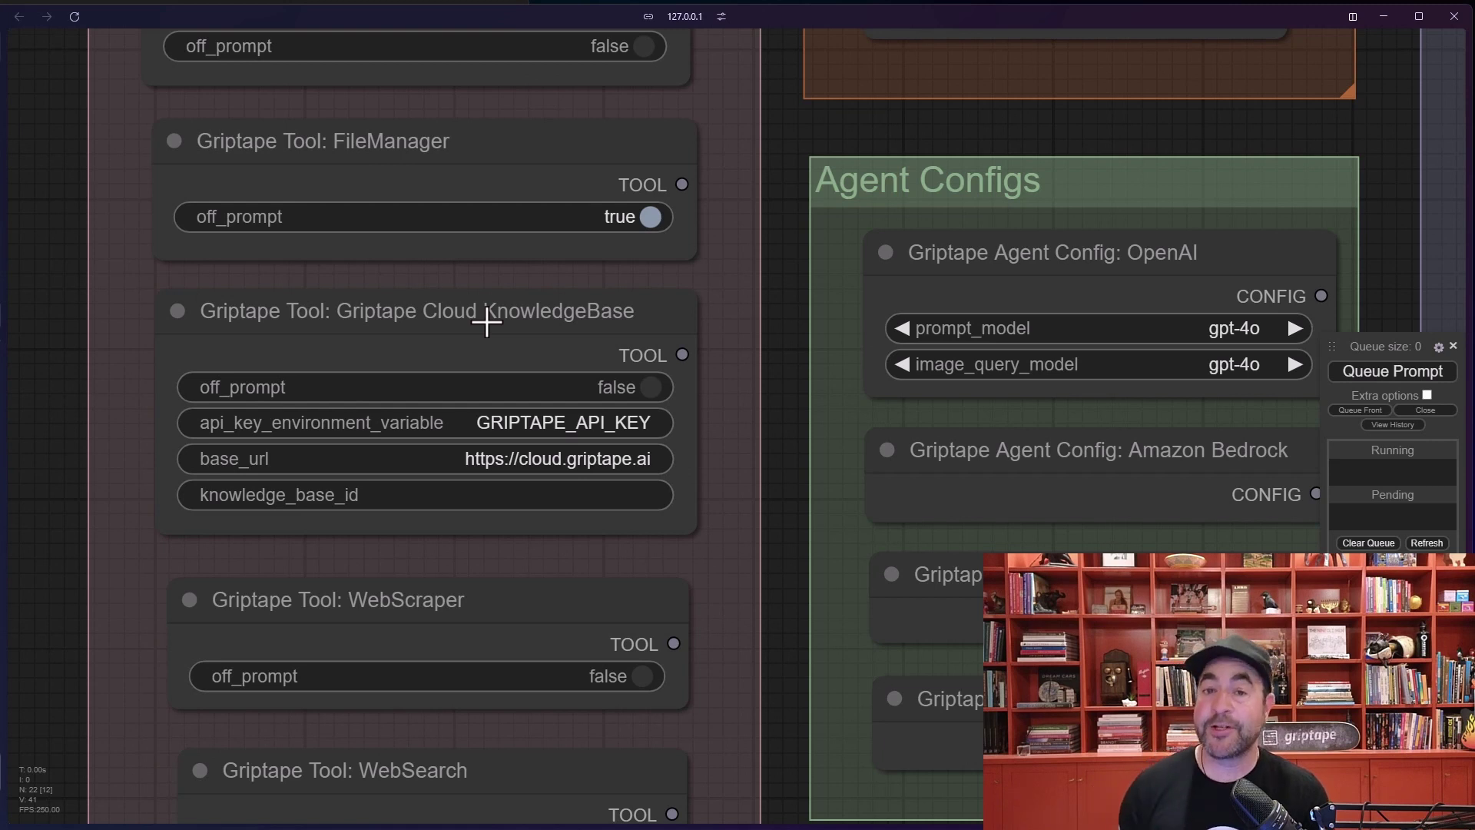
click(577, 323)
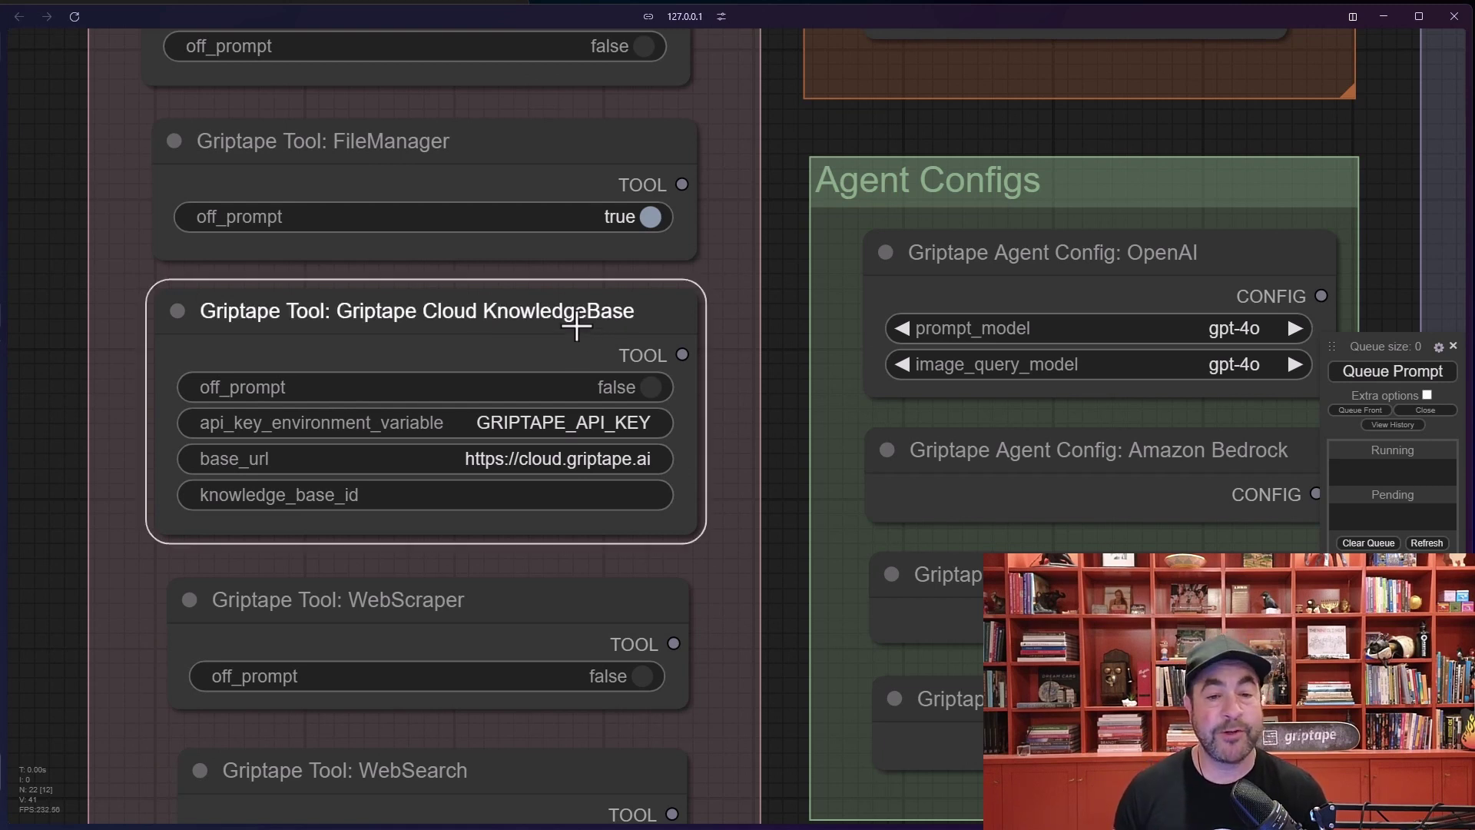
drag(785, 691, 787, 441)
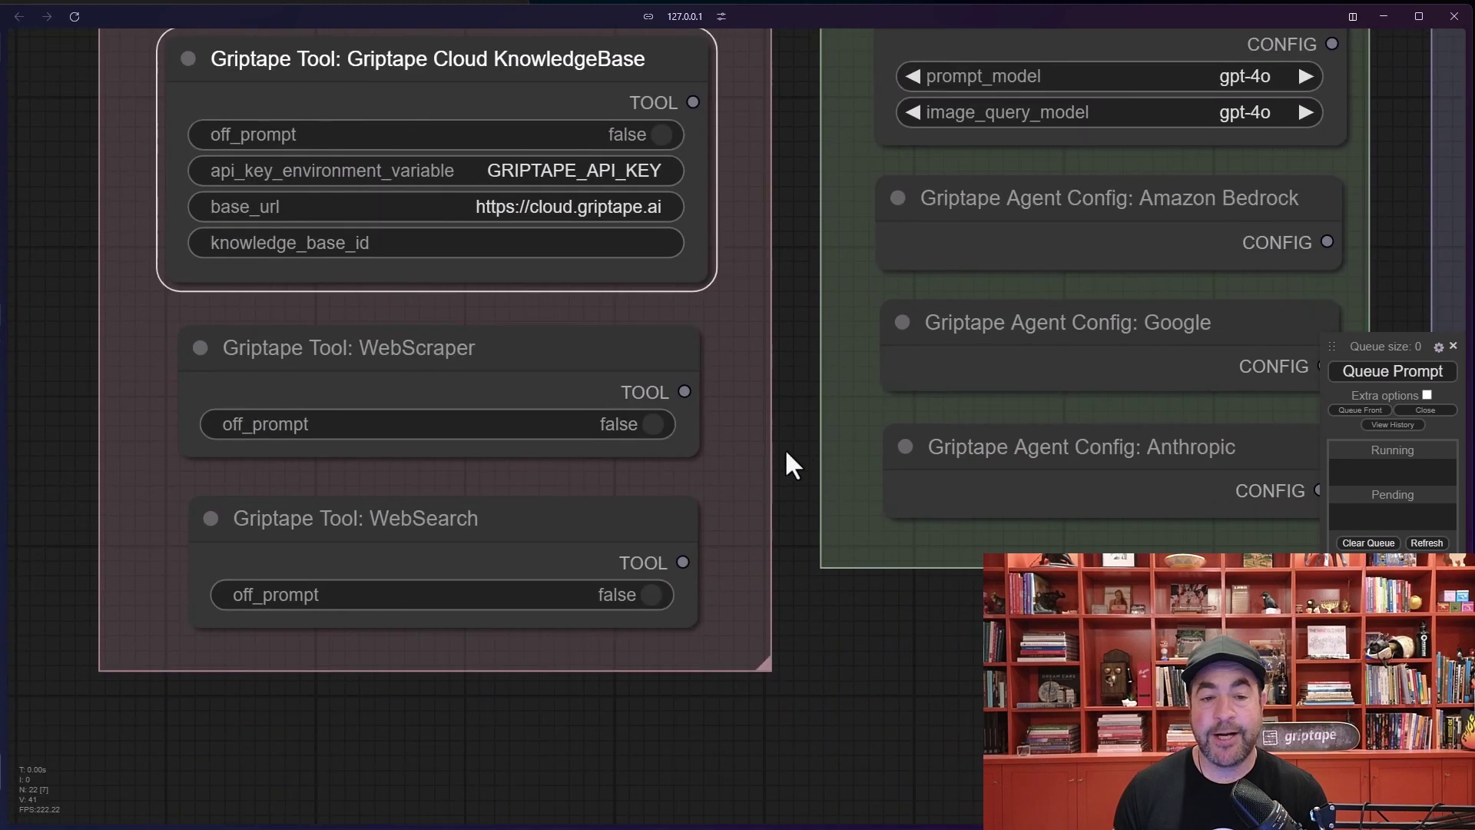
click(848, 619)
Review the Tool Task, Toolkit Task, Prompt Task and Text Summary nodes in the Agent Tasks group
scroll(848, 607, down, 4)
drag(1135, 656, 418, 800)
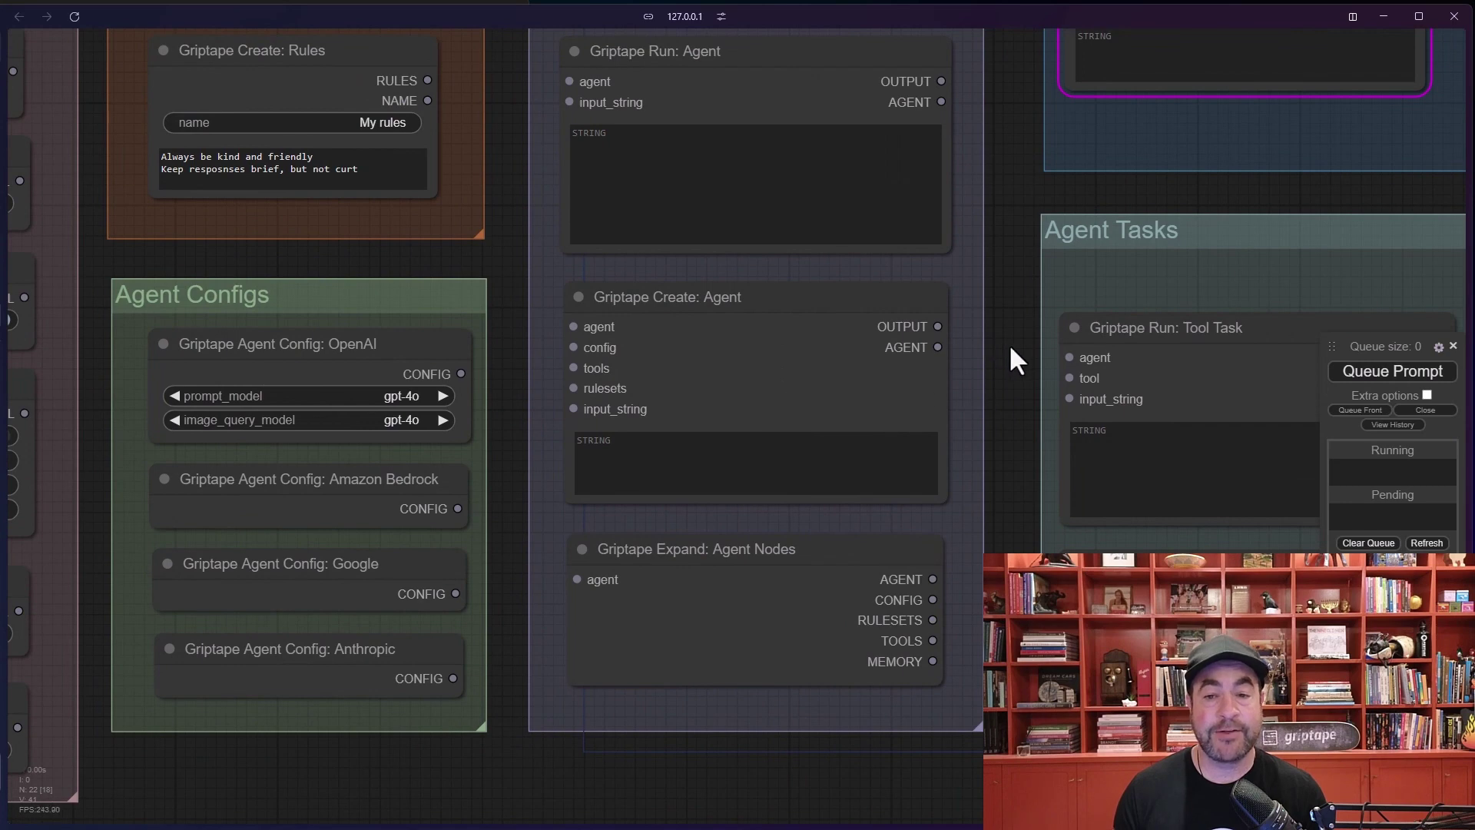
drag(1011, 348, 319, 233)
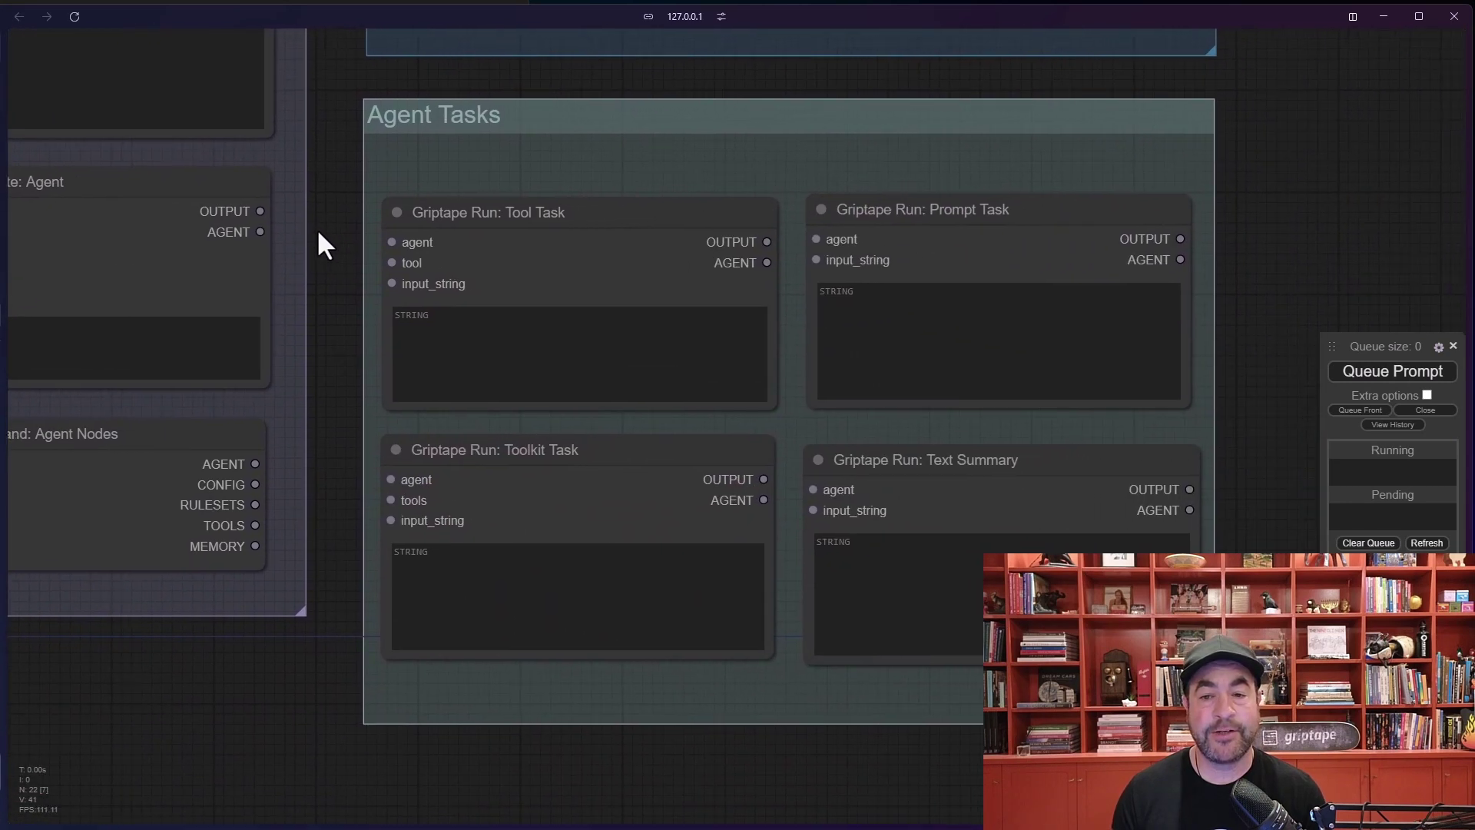
scroll(428, 254, up, 3)
click(538, 222)
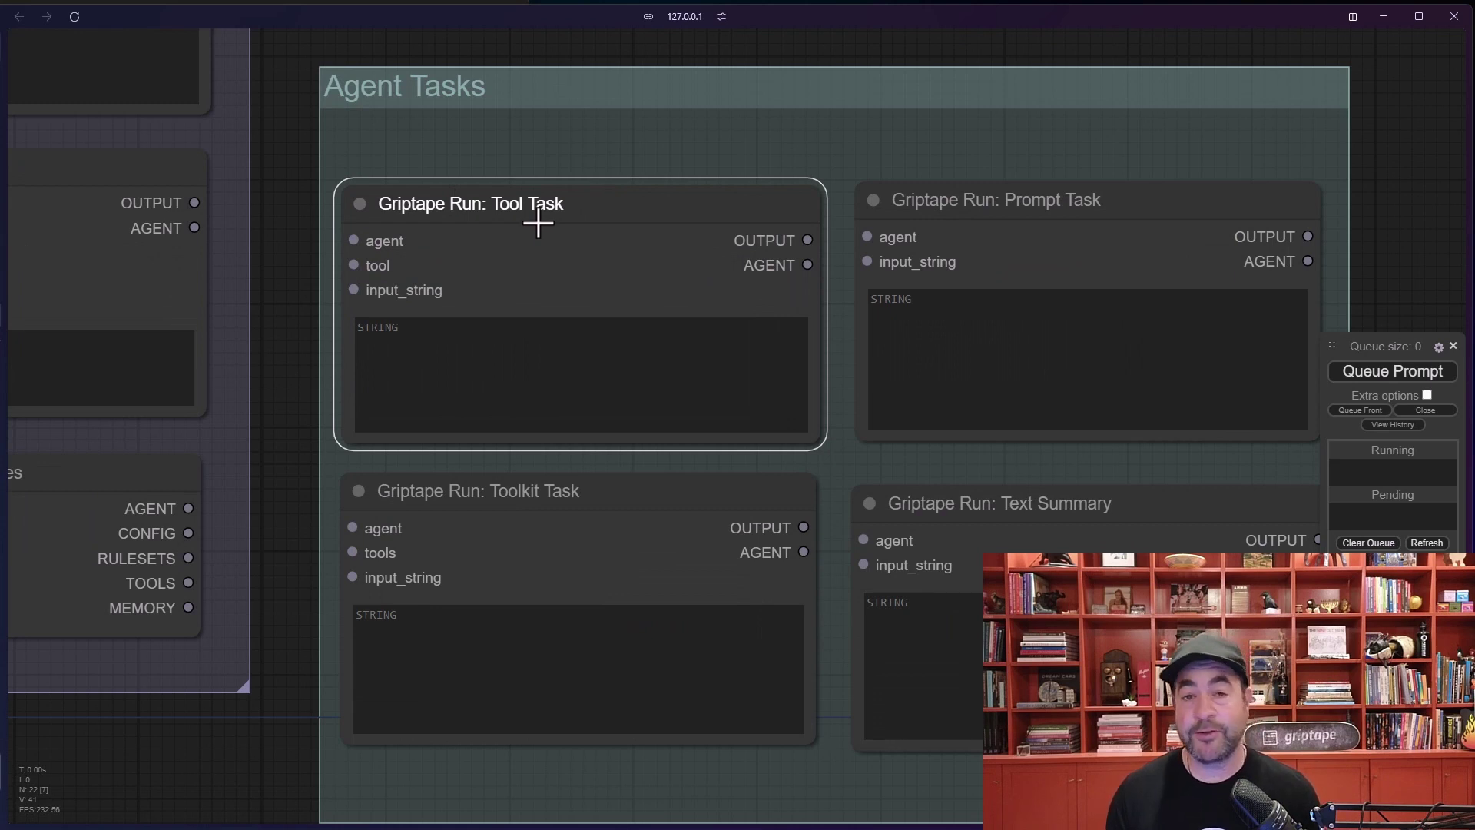
click(554, 492)
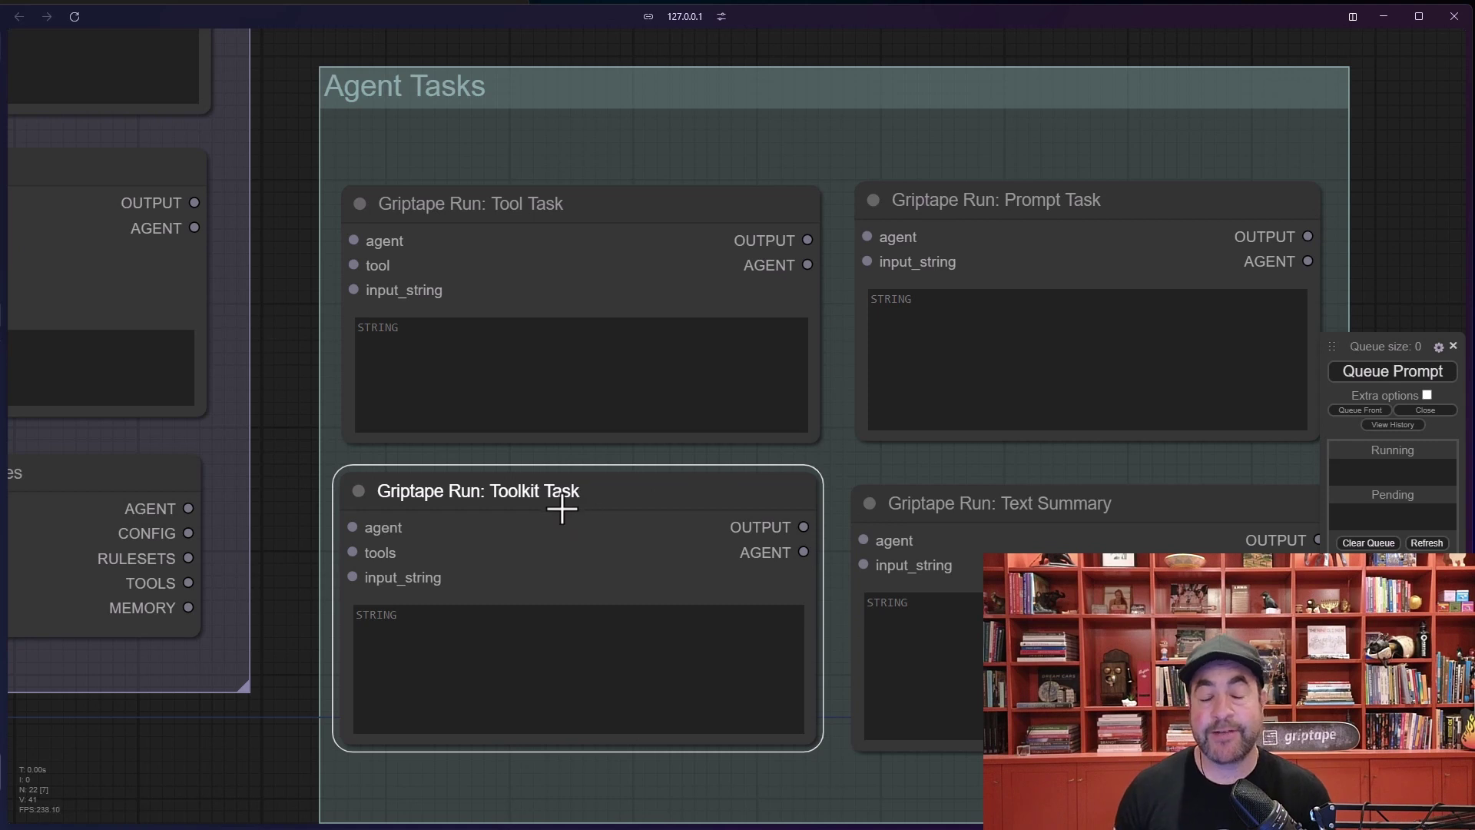
click(1137, 201)
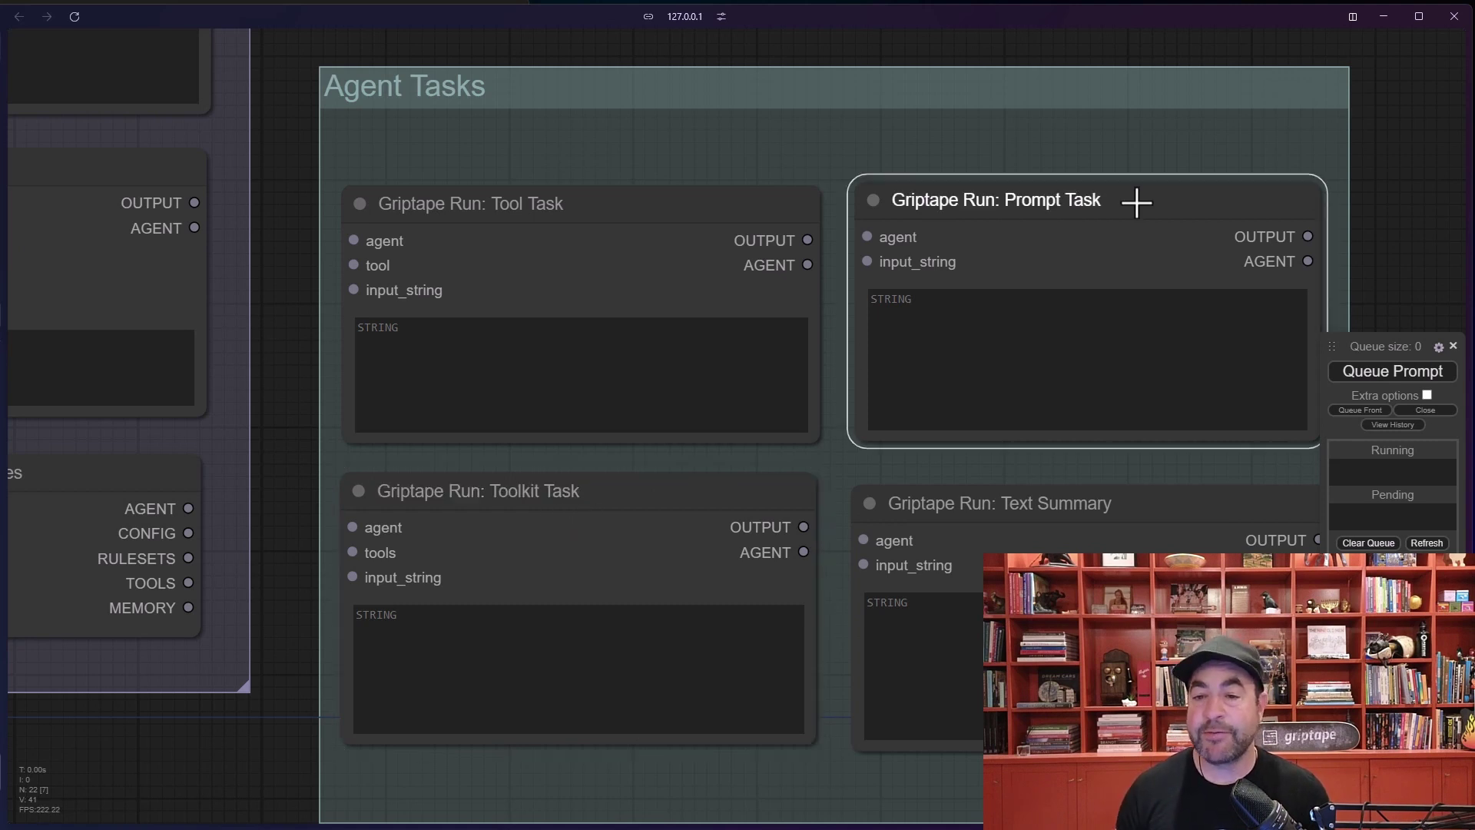
drag(283, 320, 944, 701)
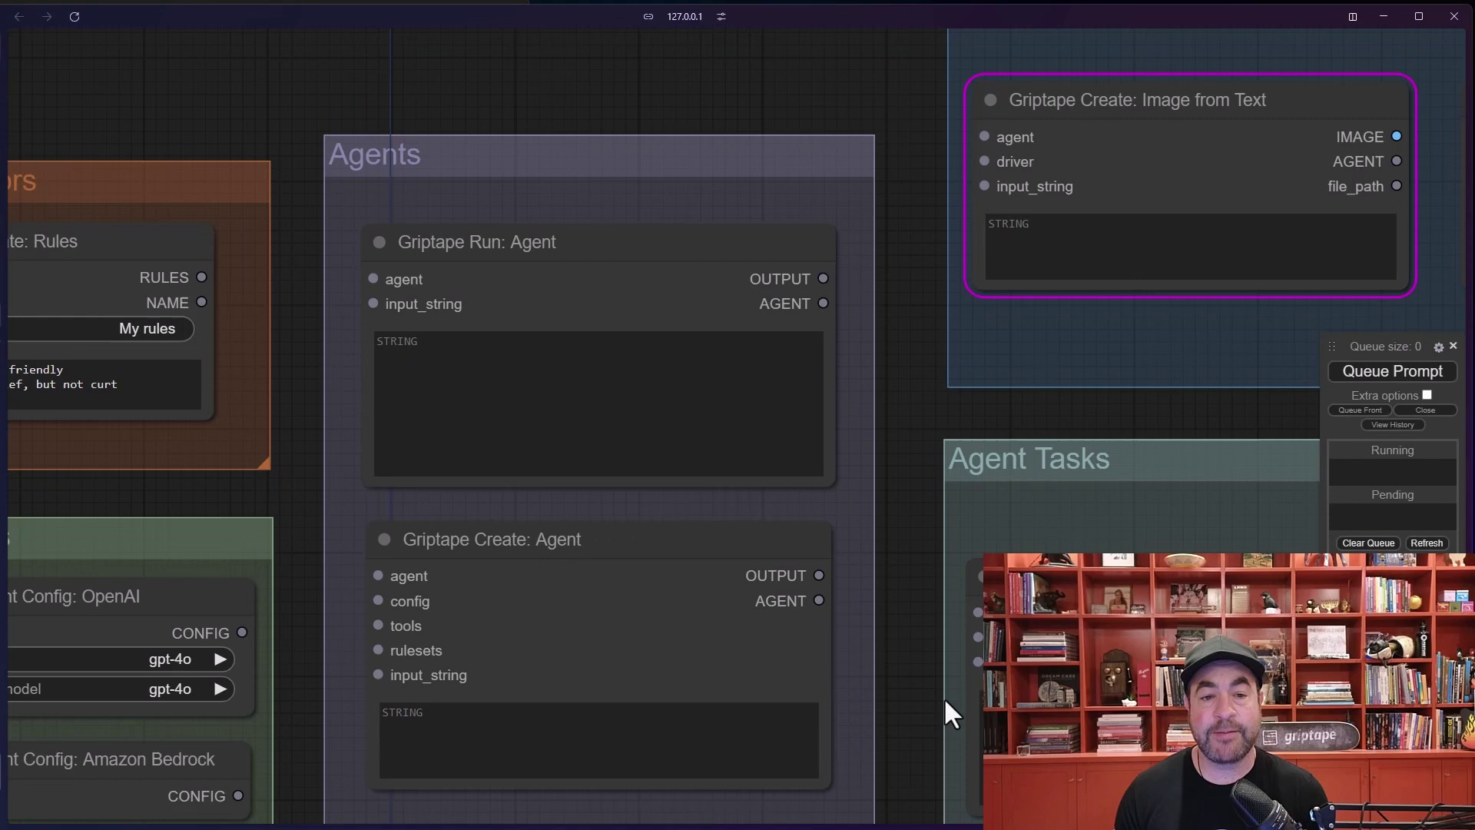
drag(873, 412, 62, 112)
drag(1285, 429, 1259, 240)
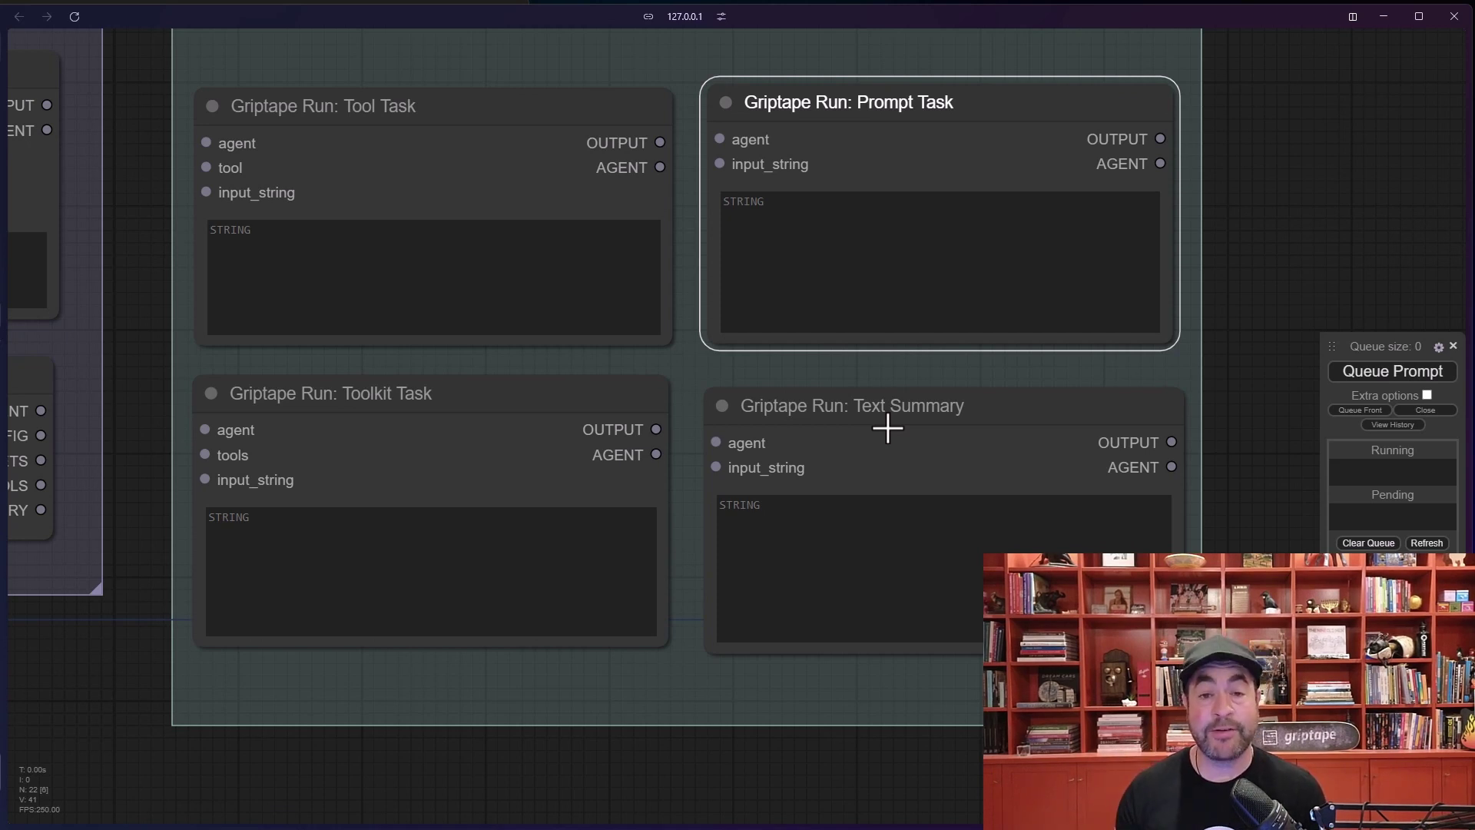
Examine the Griptape Create: Image from Text and Griptape Run: Image Description nodes in the Image Tasks group
scroll(1260, 246, up, 2)
scroll(1260, 384, up, 6)
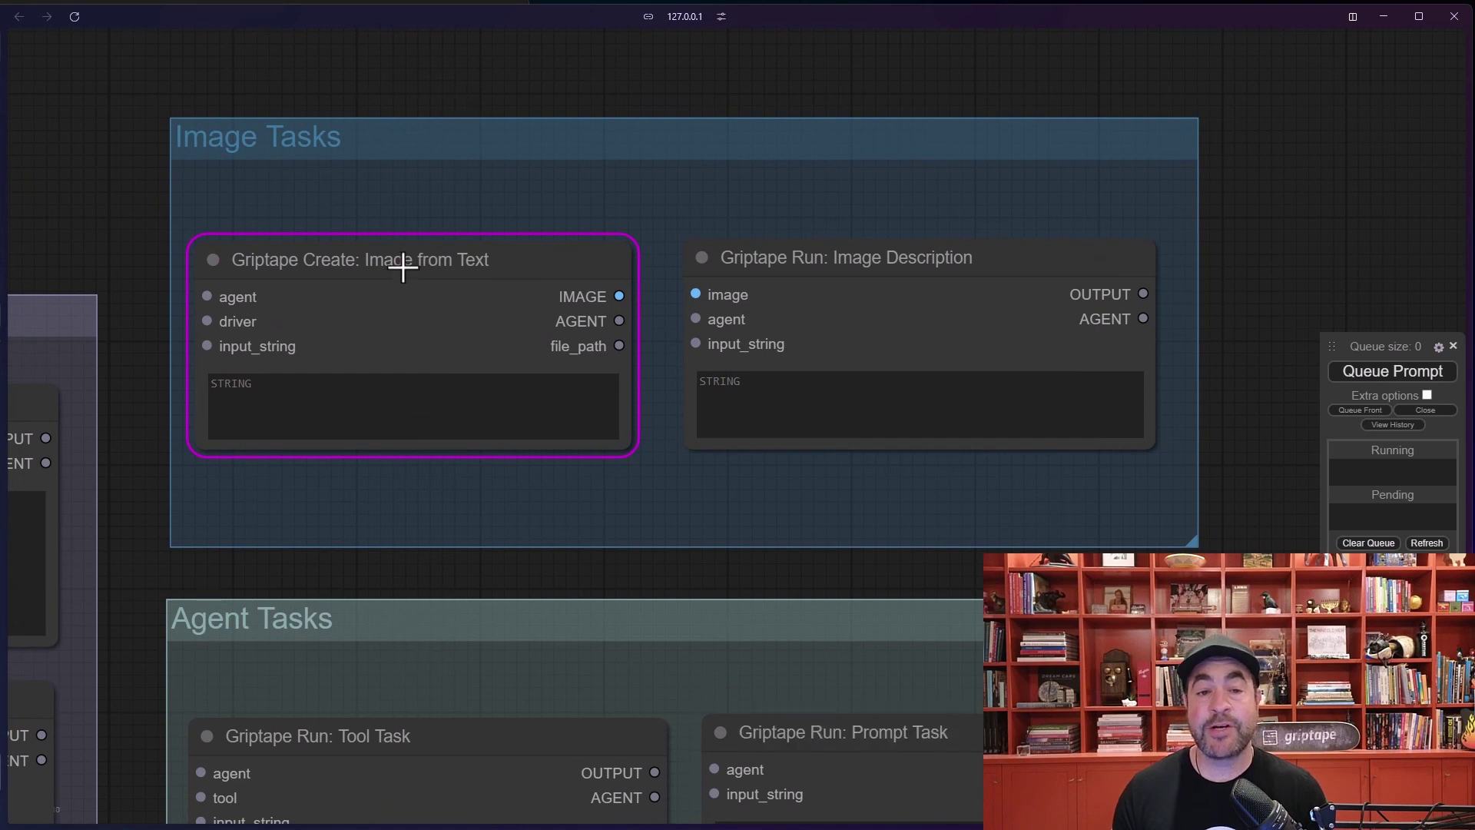
drag(402, 264, 407, 269)
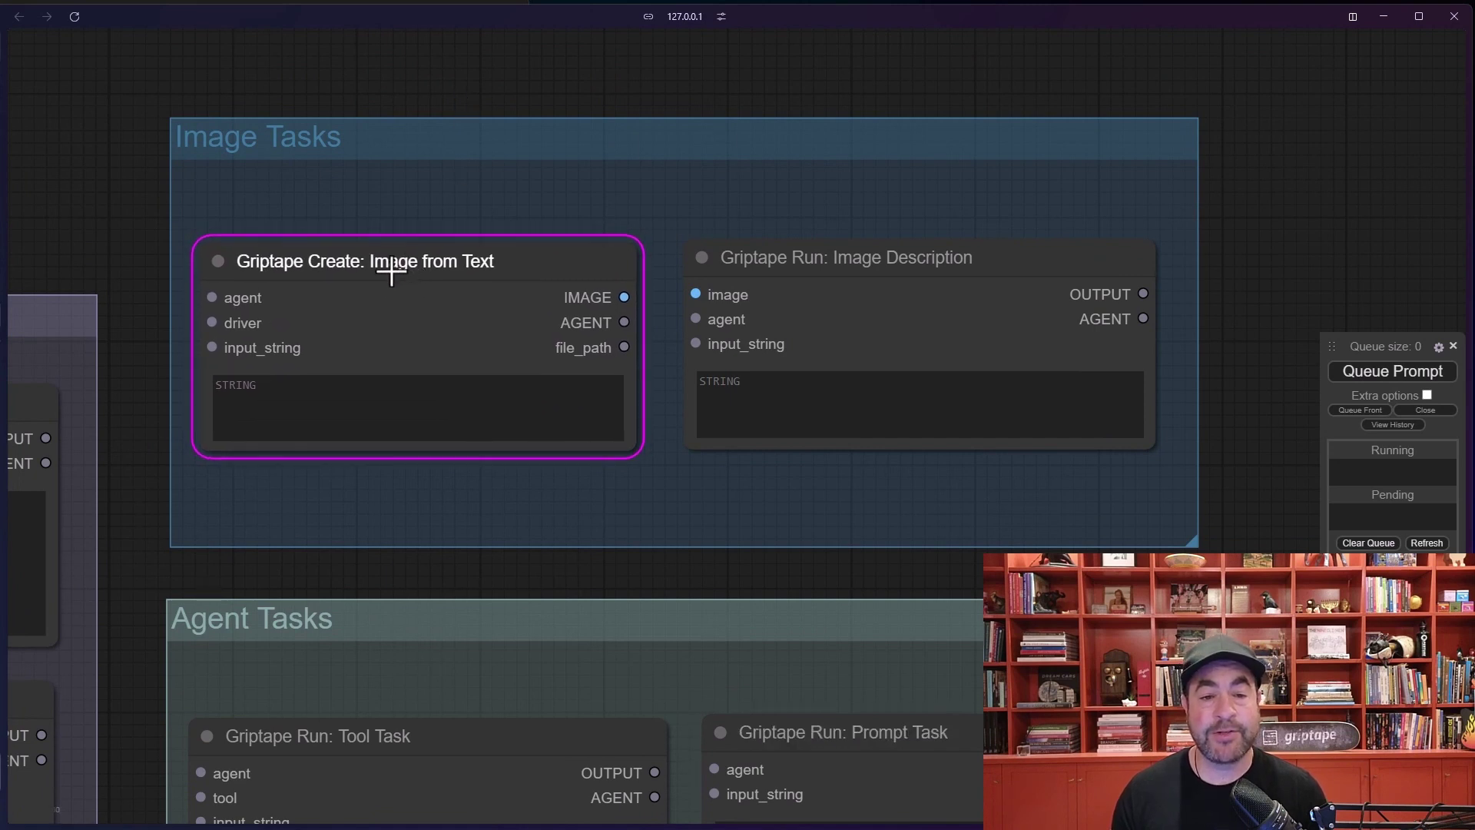
click(893, 279)
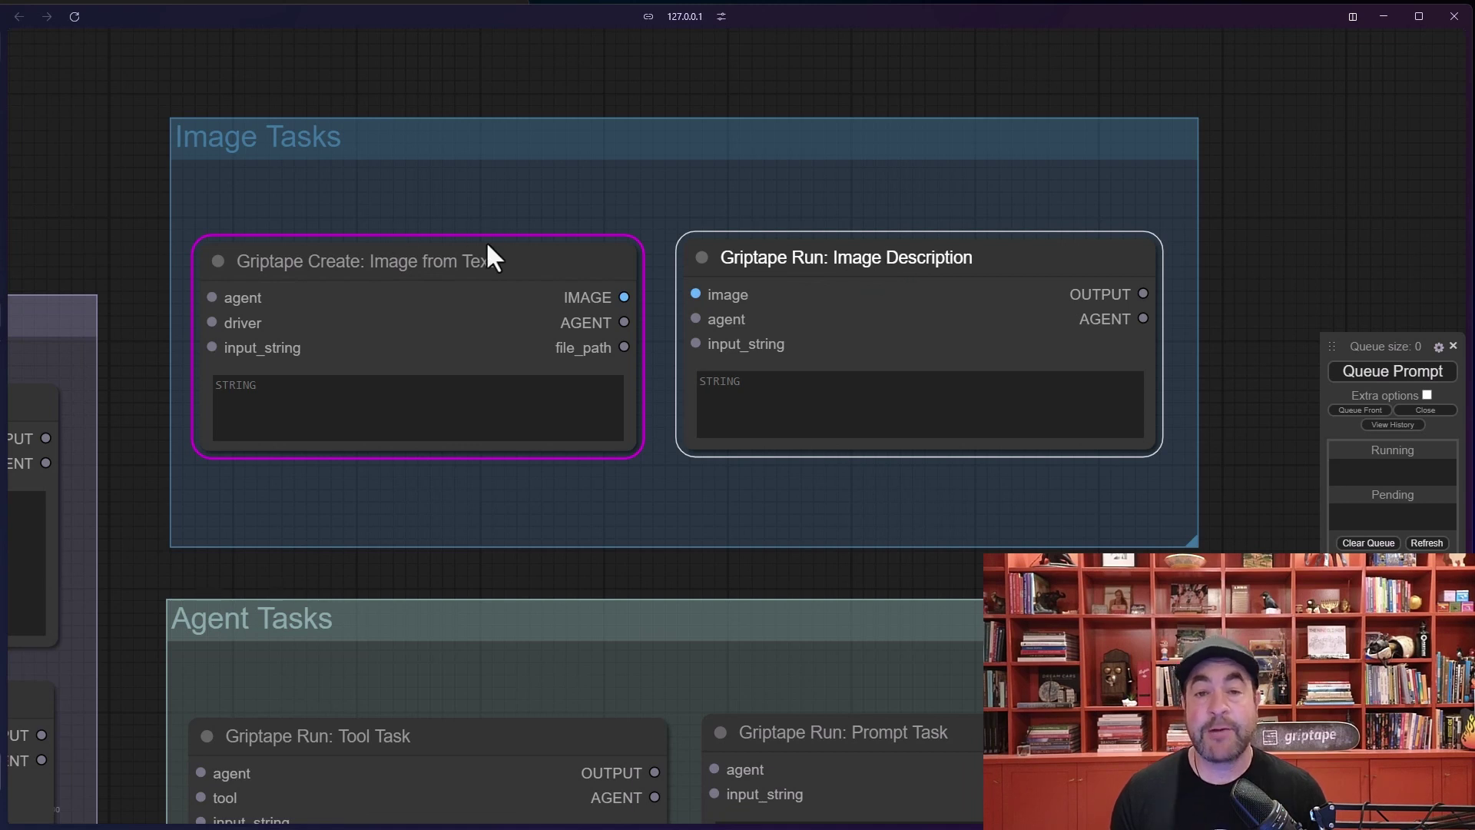
click(364, 289)
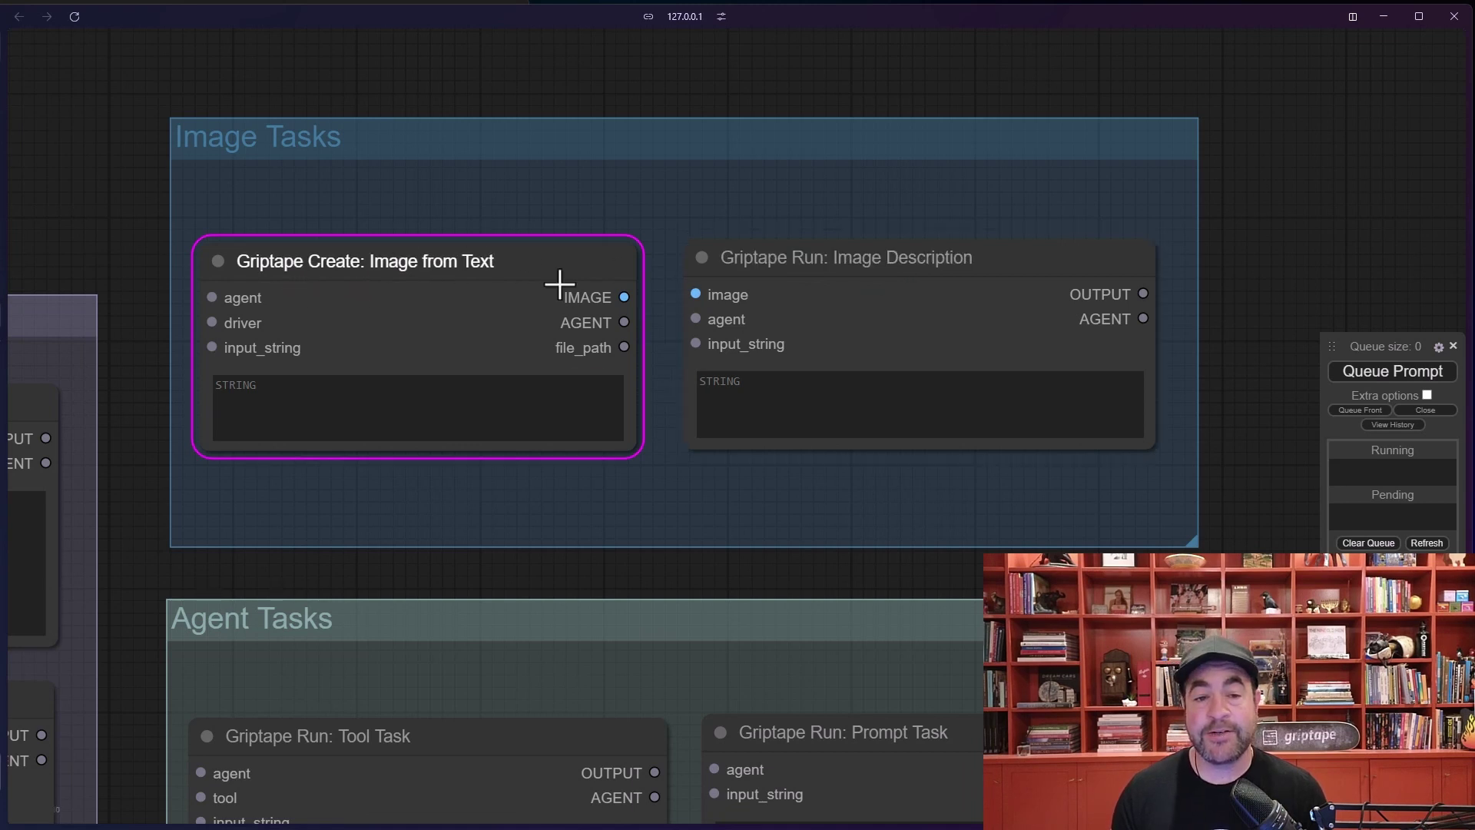
Connect the AGENT output of Griptape Create: Agent to the agent input of Griptape Run: Agent in the Agents group
click(727, 285)
scroll(1222, 230, down, 6)
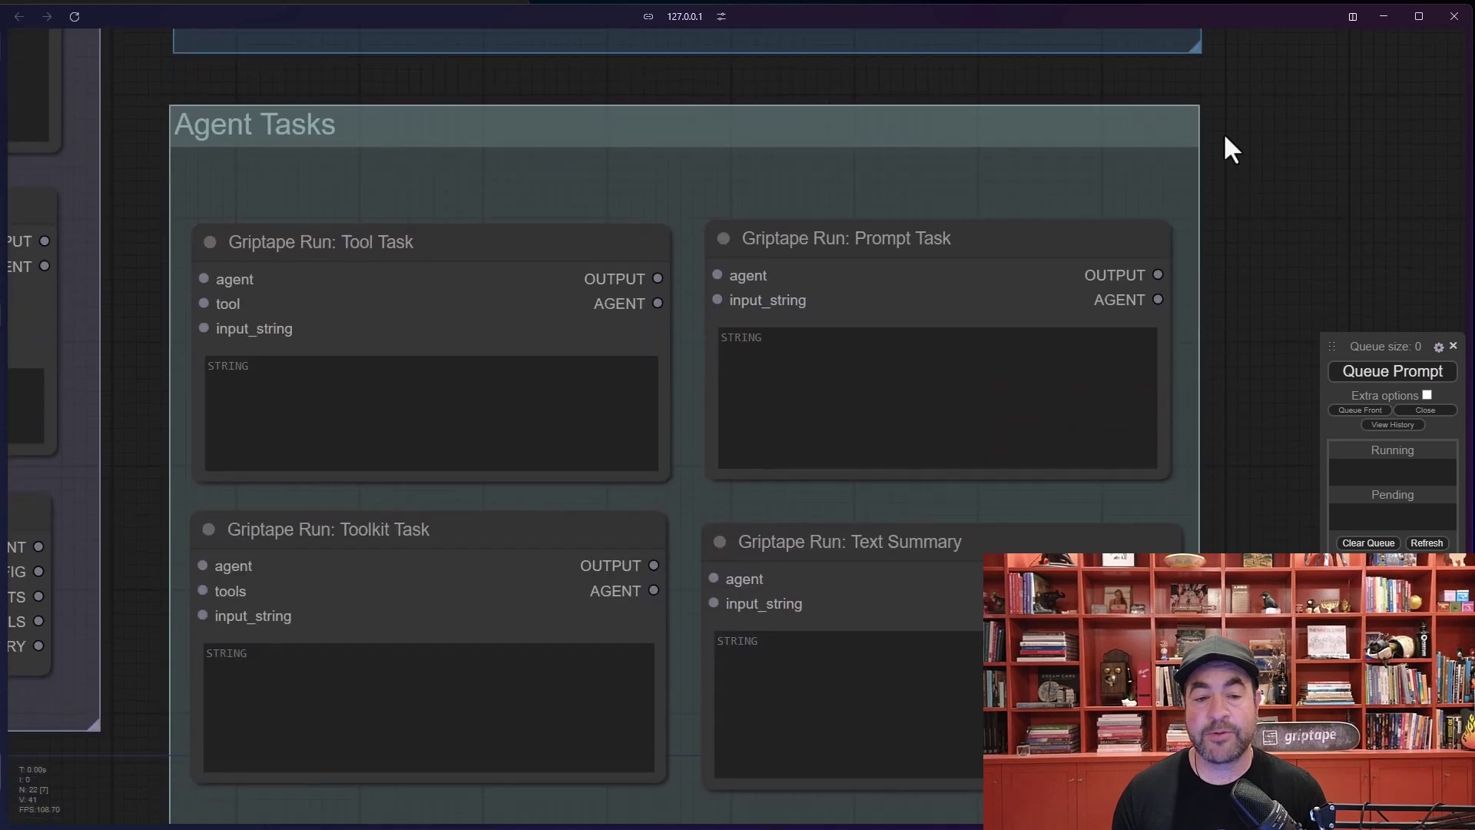
drag(146, 471, 885, 829)
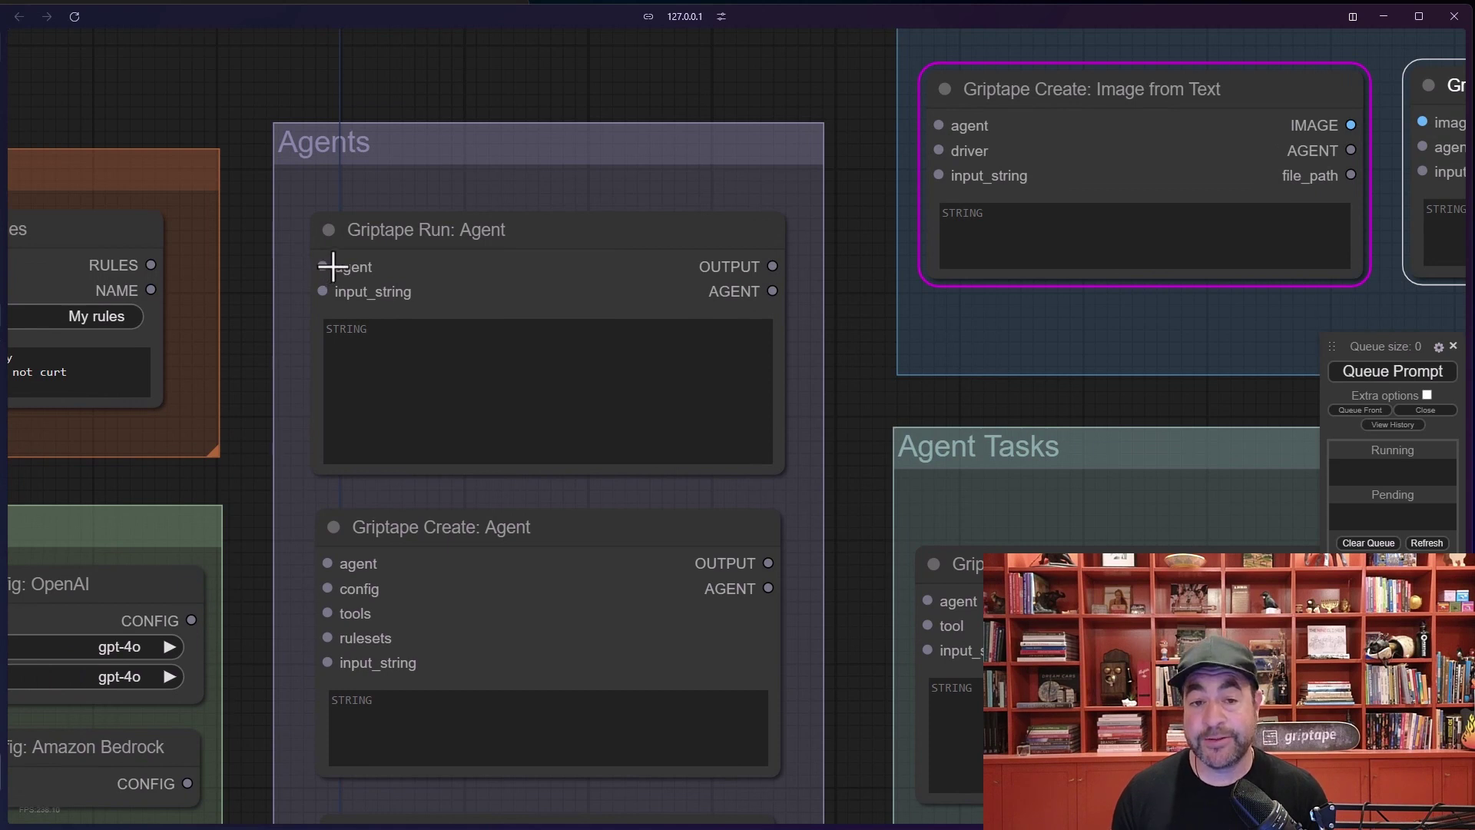
drag(661, 63, 661, 0)
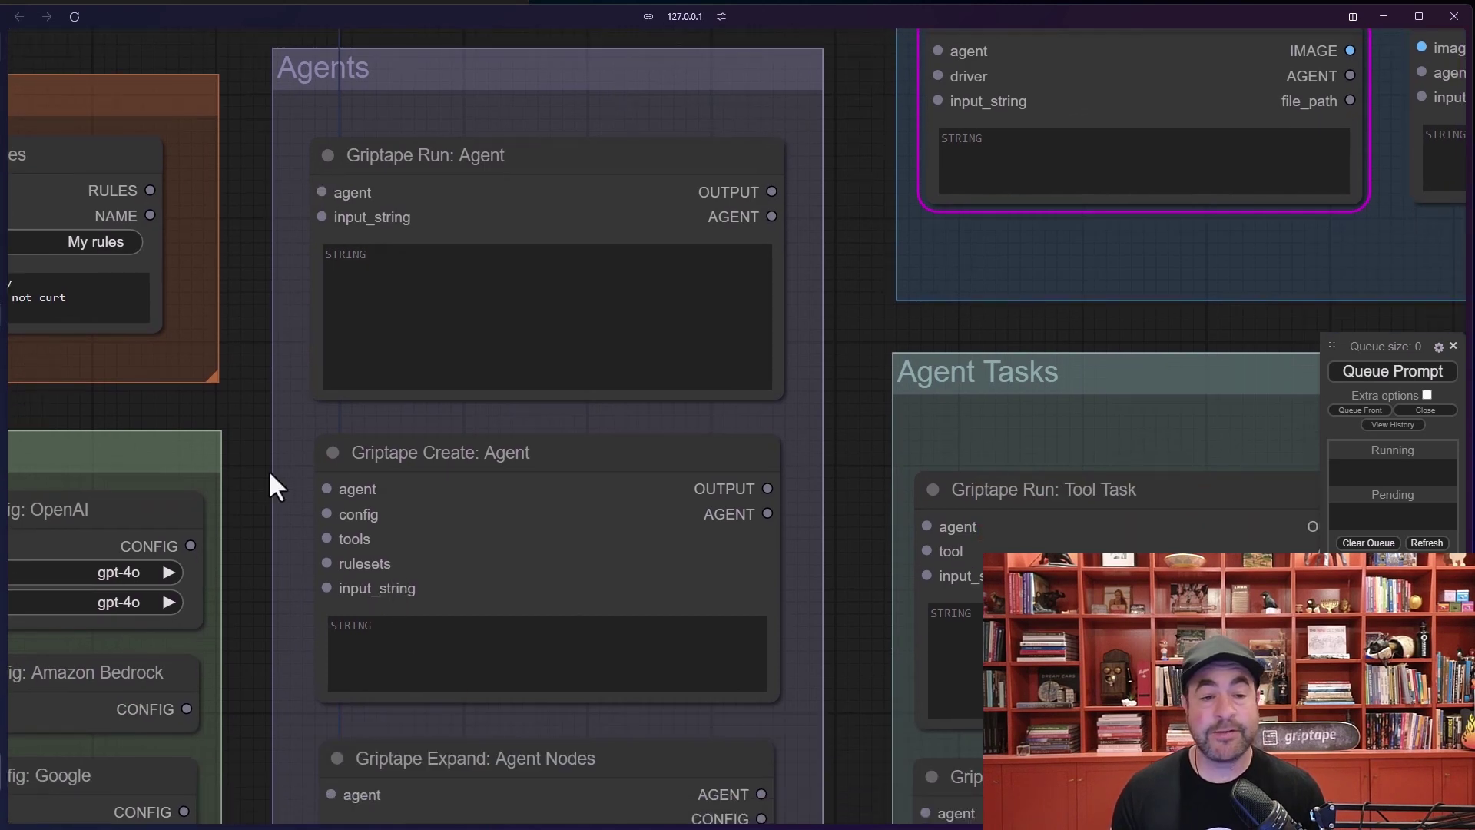
drag(269, 468, 165, 420)
drag(666, 419, 823, 432)
click(926, 398)
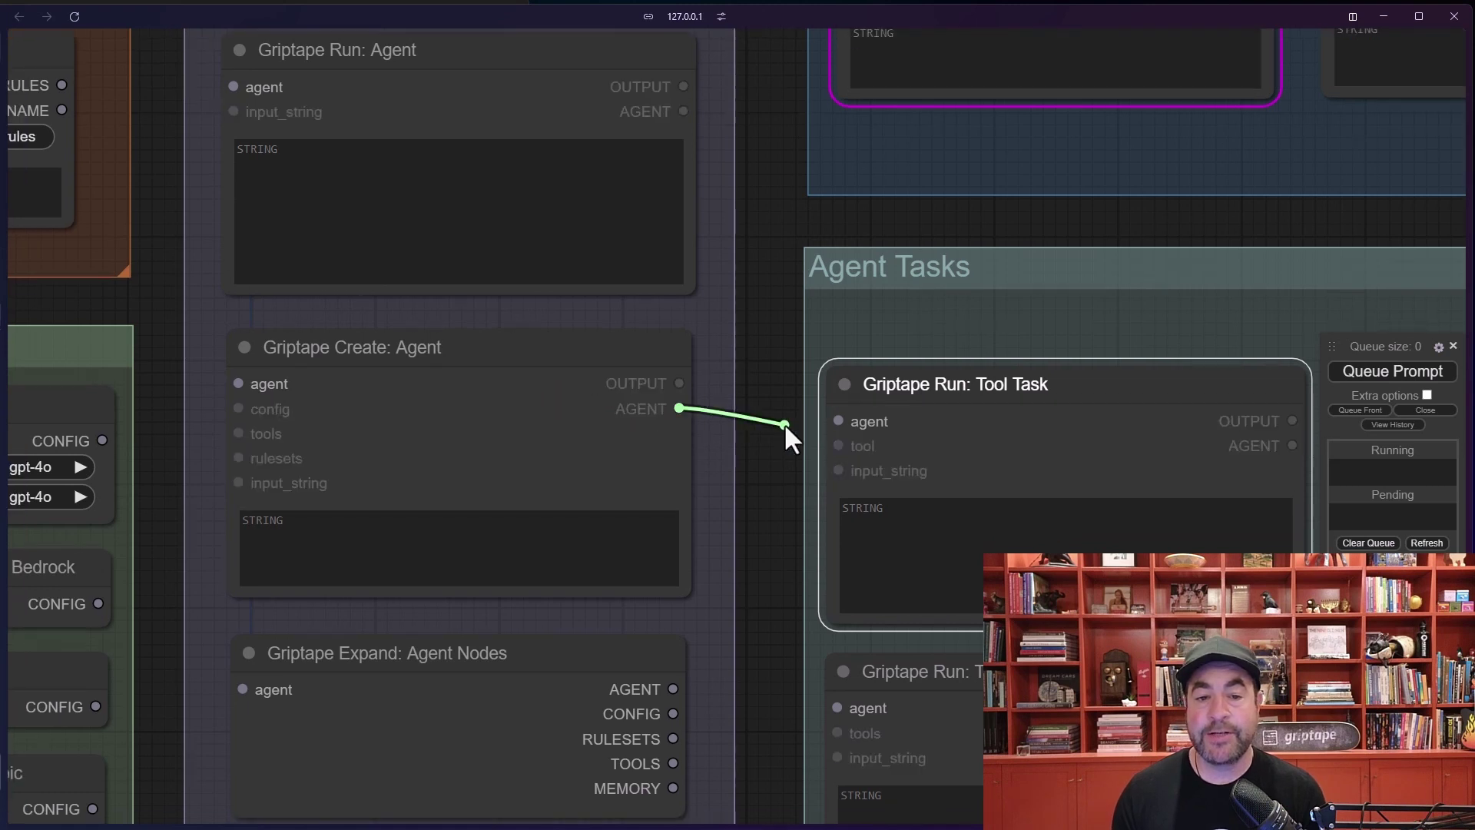
drag(786, 423, 232, 87)
click(362, 69)
drag(759, 363, 789, 389)
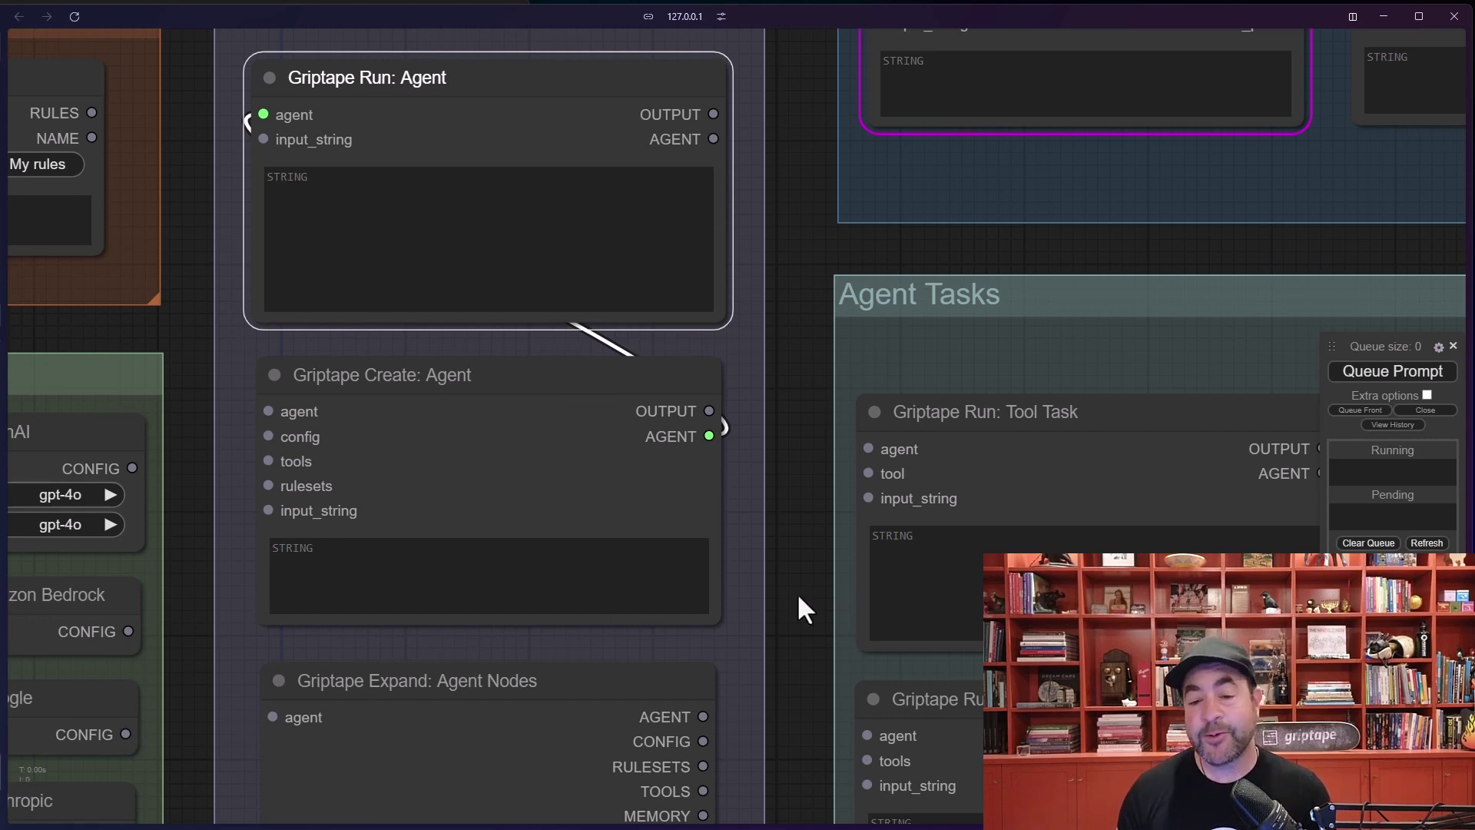
Examine the Griptape Expand: Agent Nodes outputs and connect its TOOLS output to the tools input of Griptape Create: Agent
drag(780, 730, 784, 427)
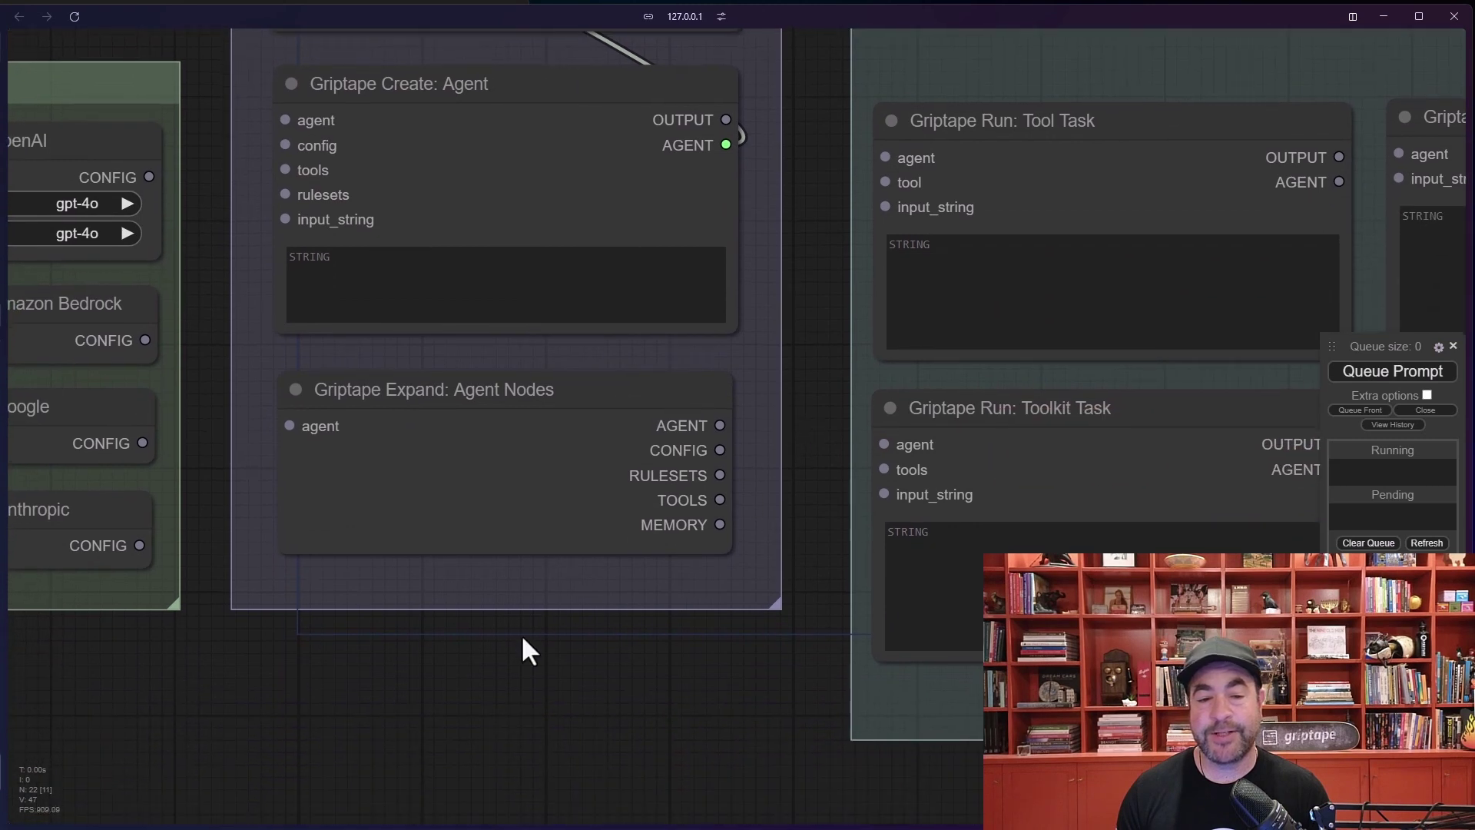
scroll(520, 648, up, 4)
click(471, 283)
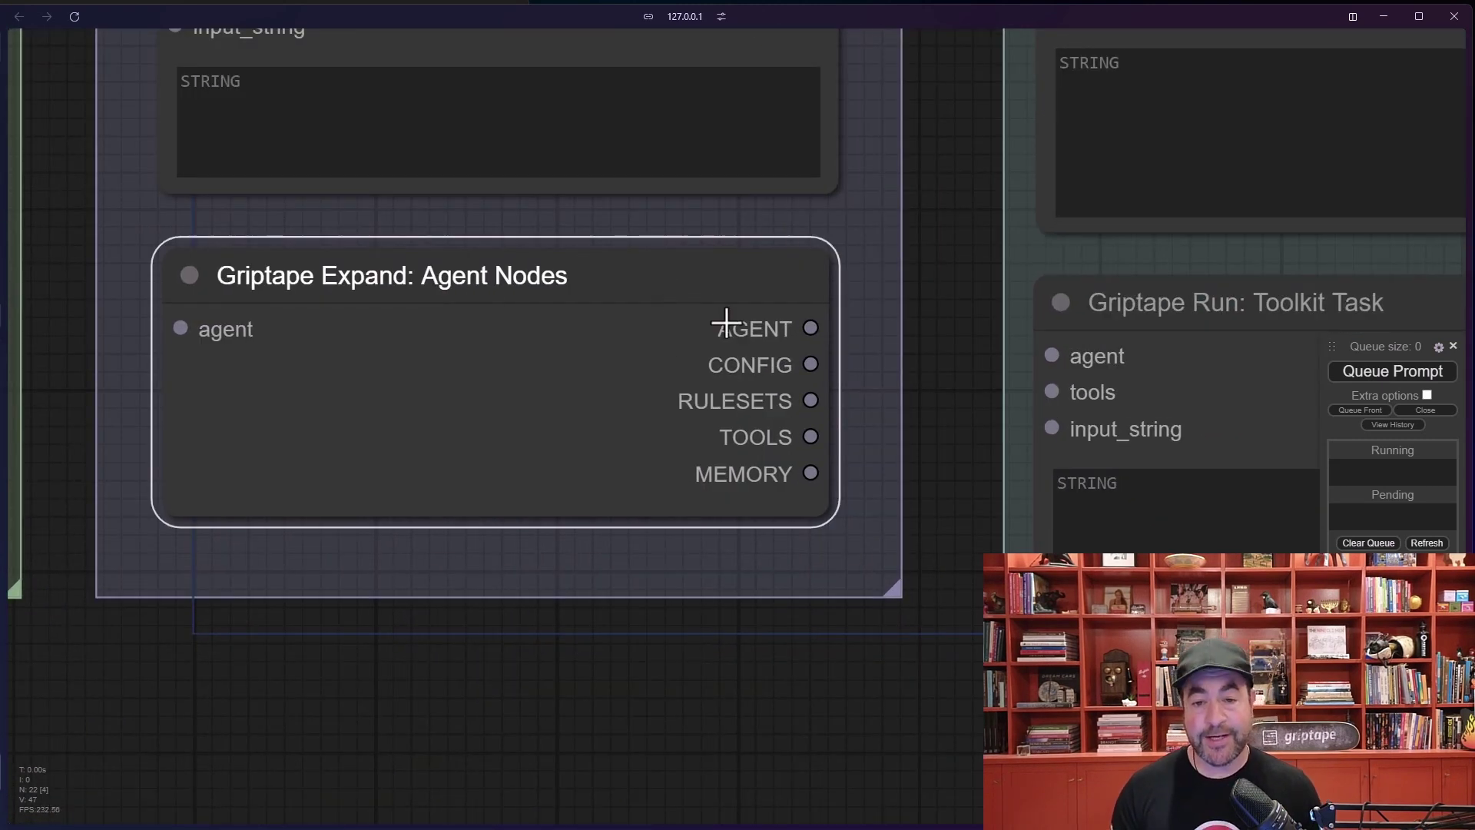
drag(816, 401, 853, 415)
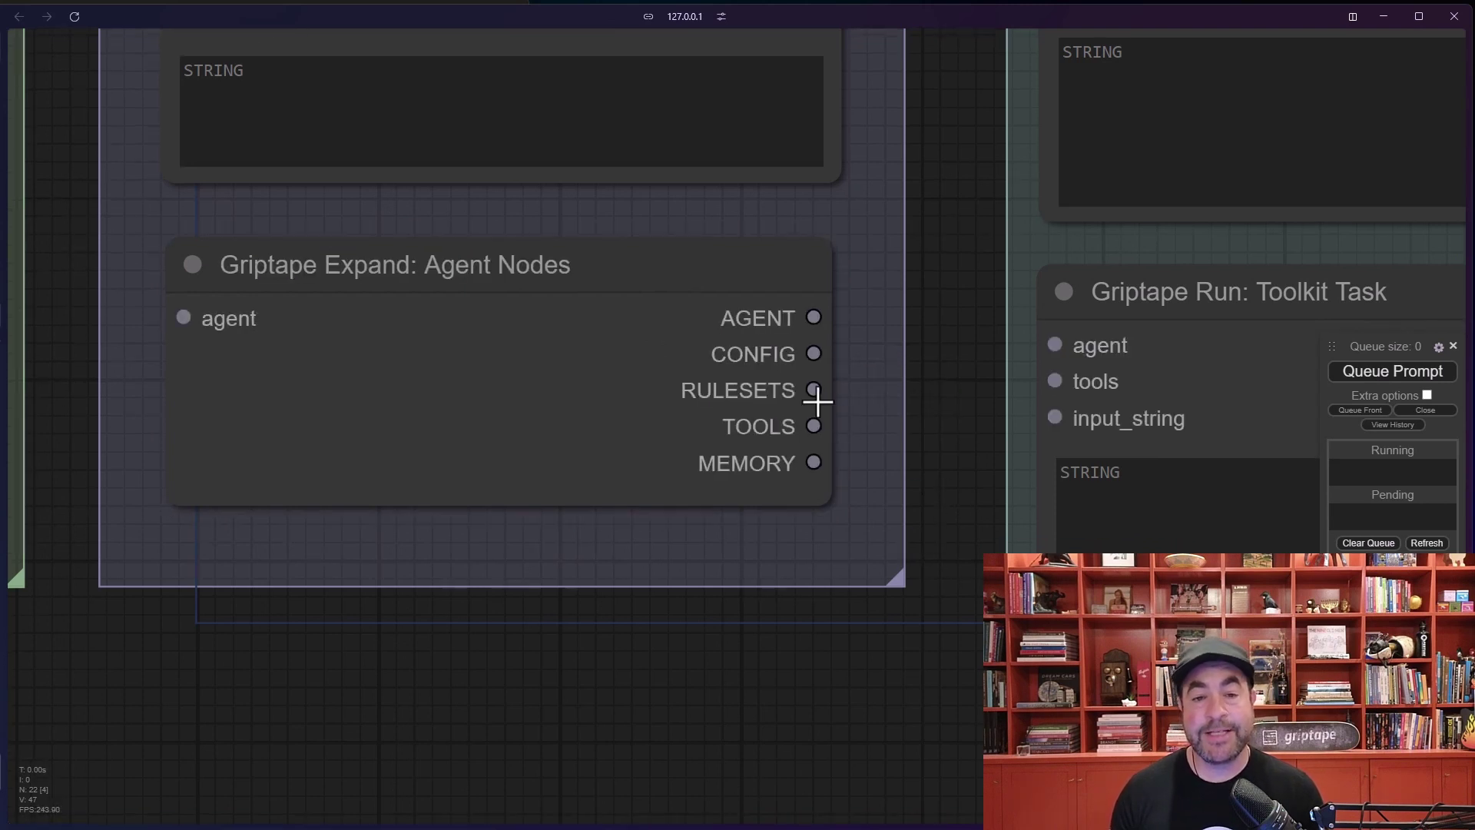
drag(934, 355, 953, 645)
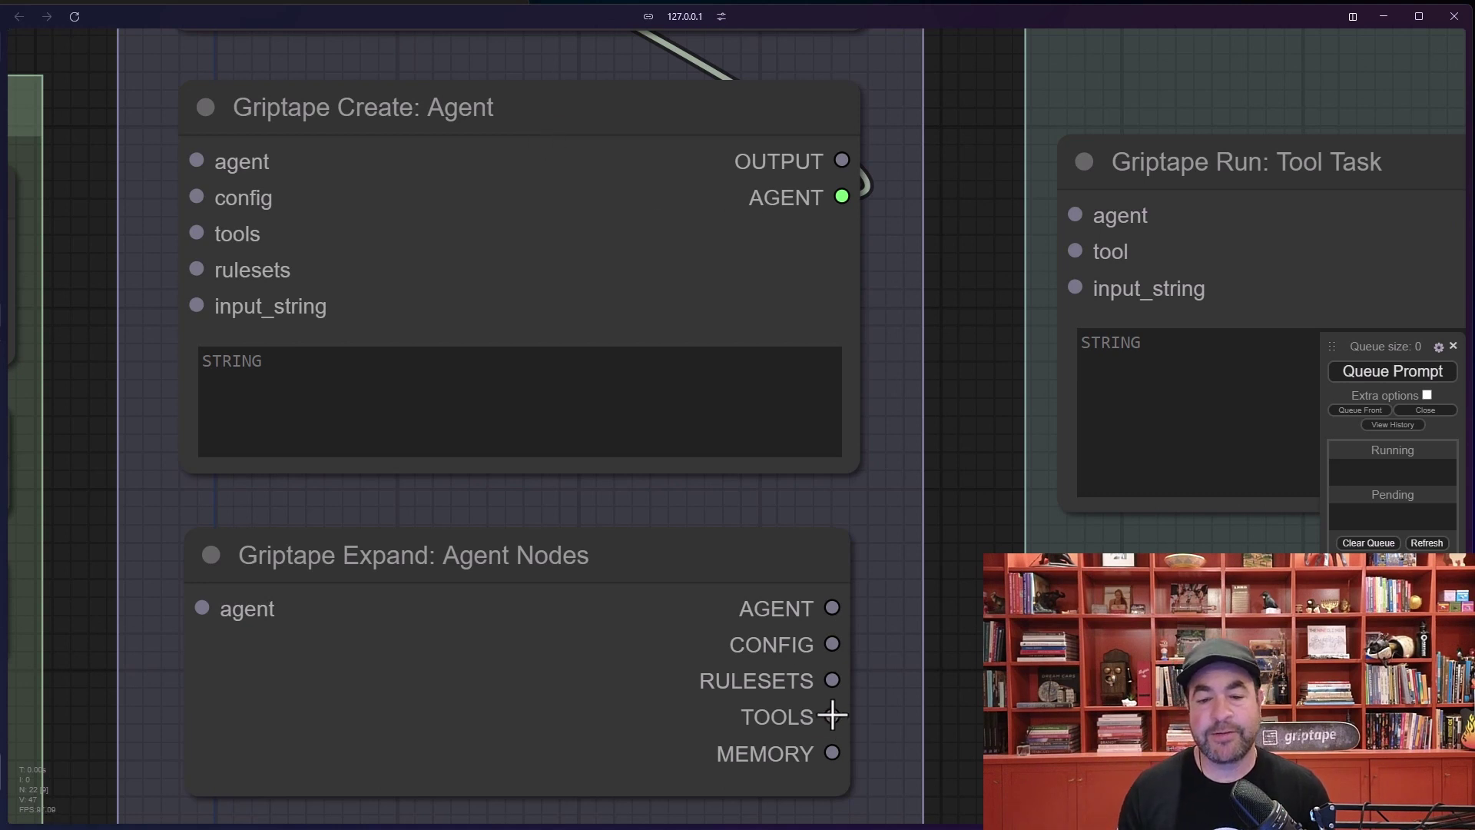
drag(832, 716, 186, 232)
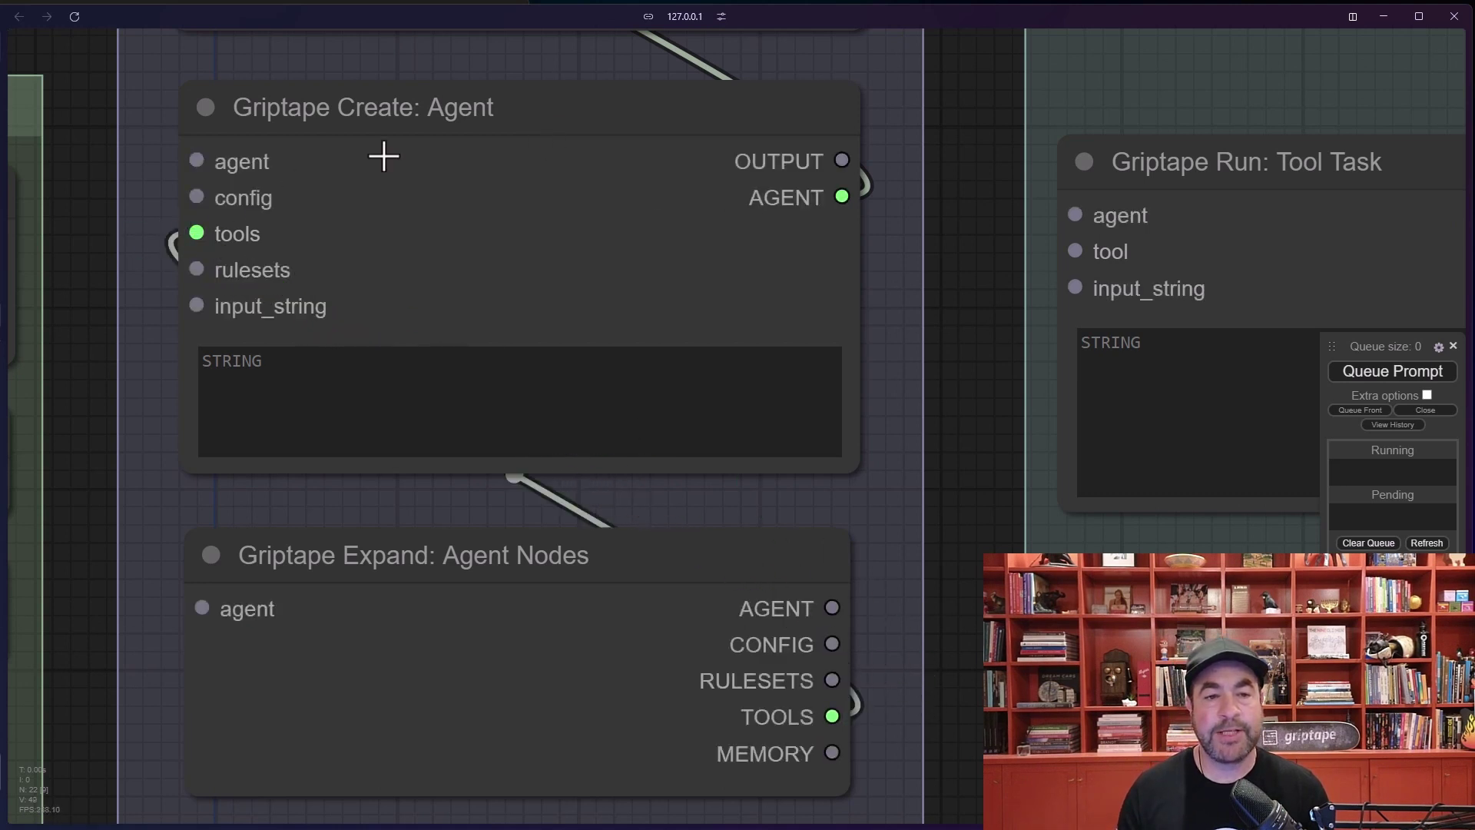
click(399, 108)
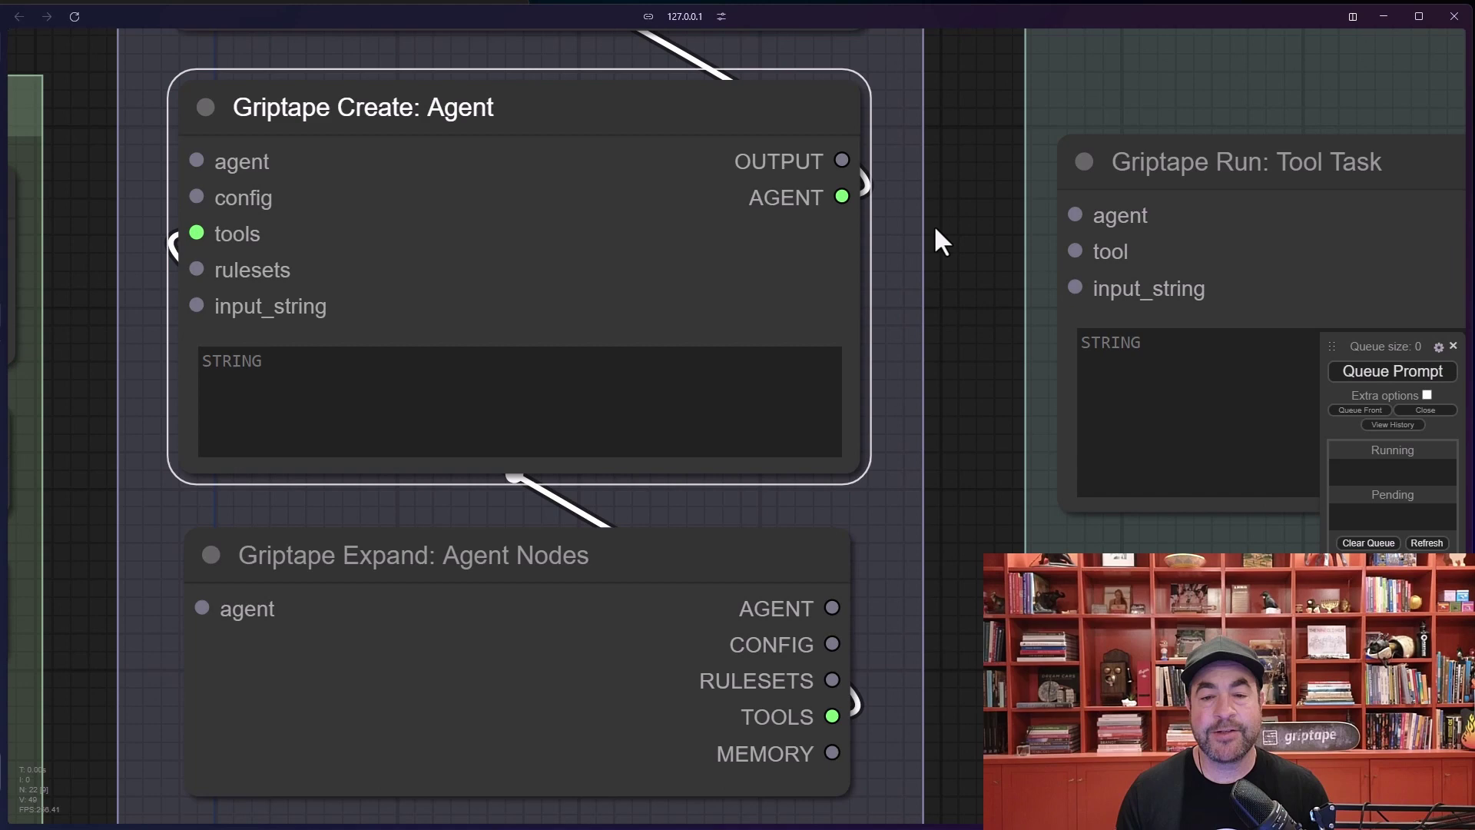
Connect the AGENT output of Griptape Run: Agent to the agent input of Griptape Create: Agent
drag(936, 228, 931, 638)
drag(847, 158, 196, 556)
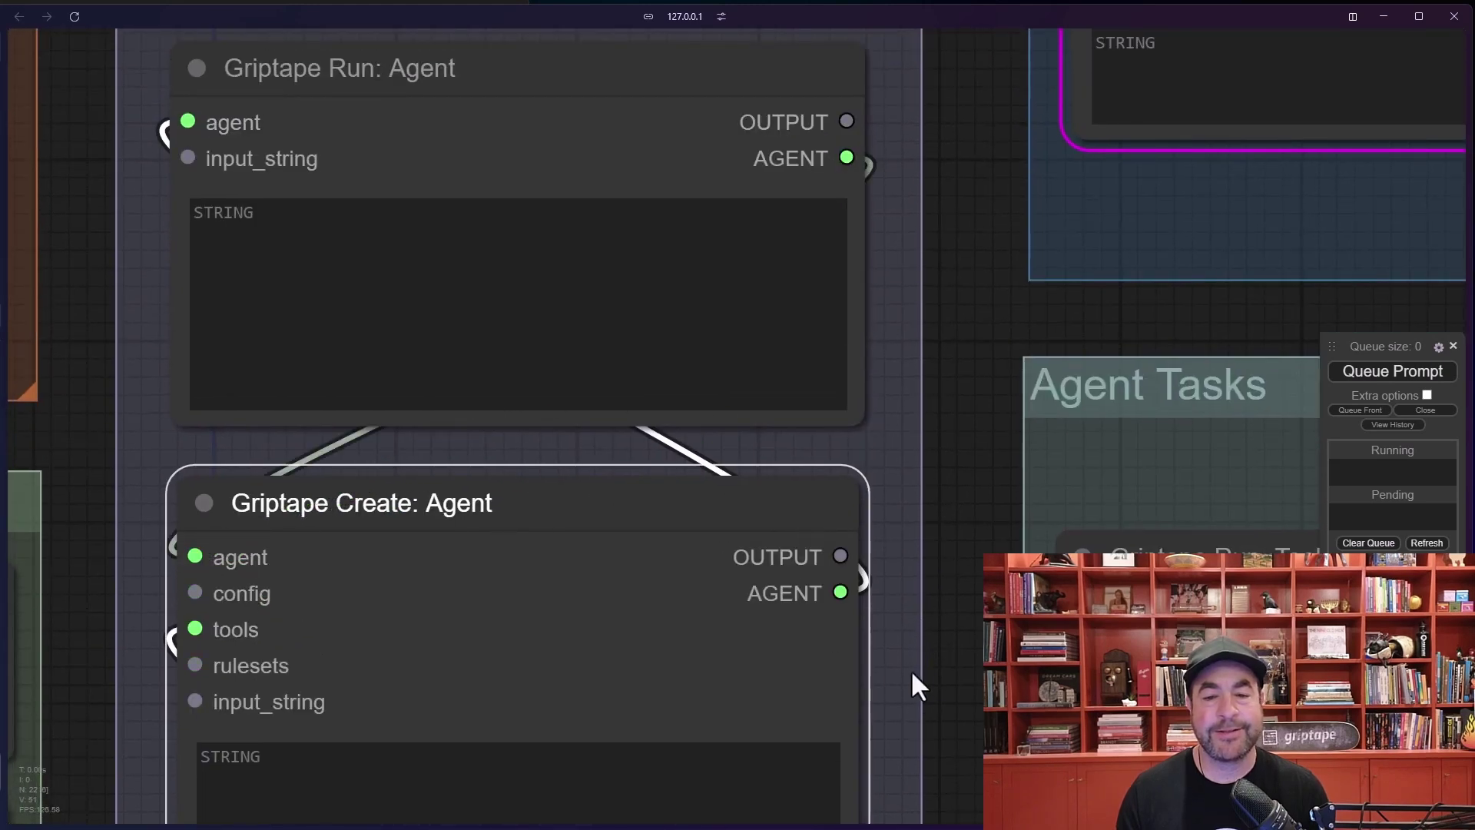
scroll(911, 670, down, 5)
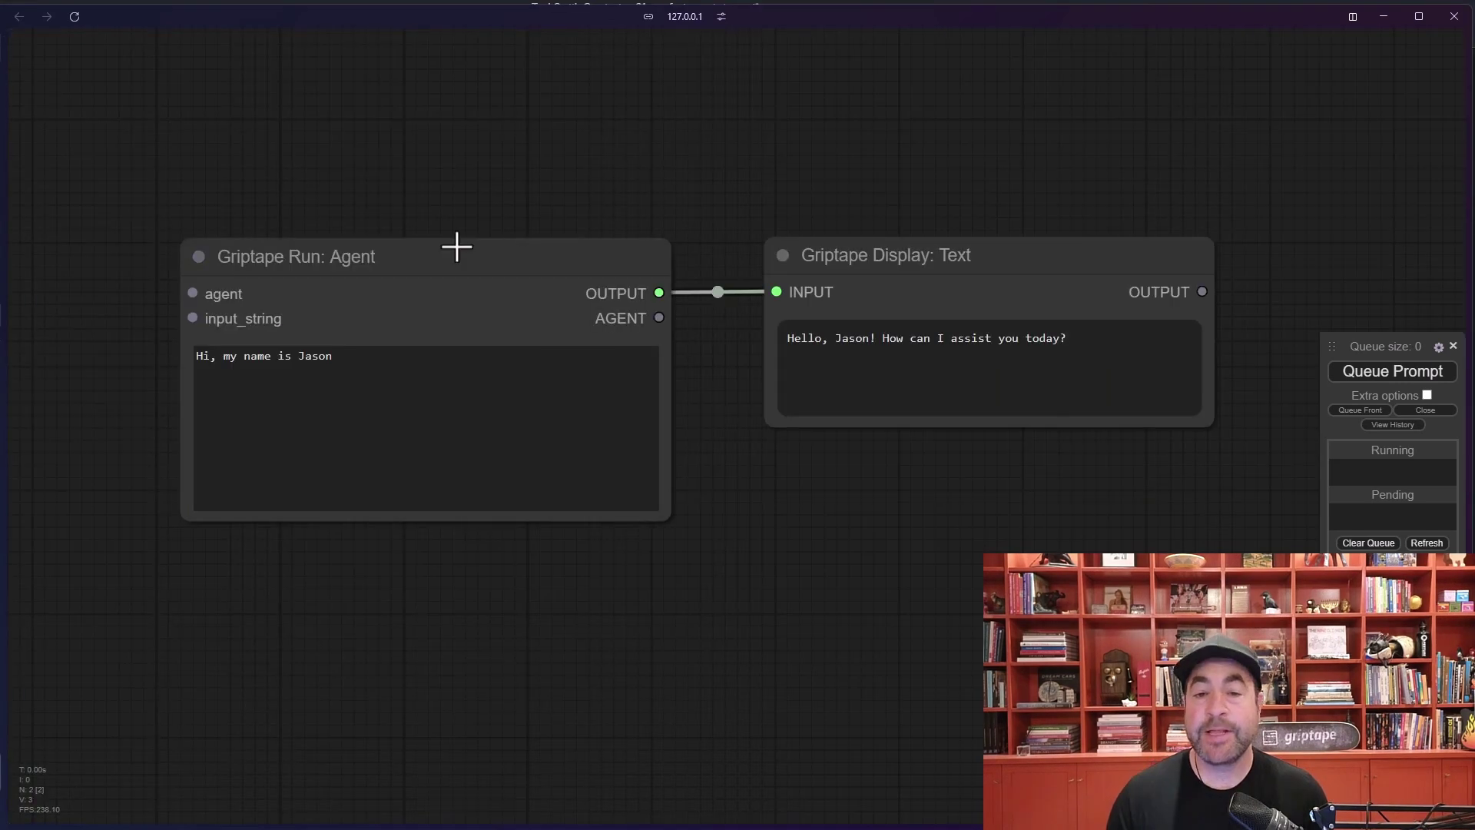
Clear the existing workflow containing the Run: Agent and Display: Text nodes from the canvas
click(412, 266)
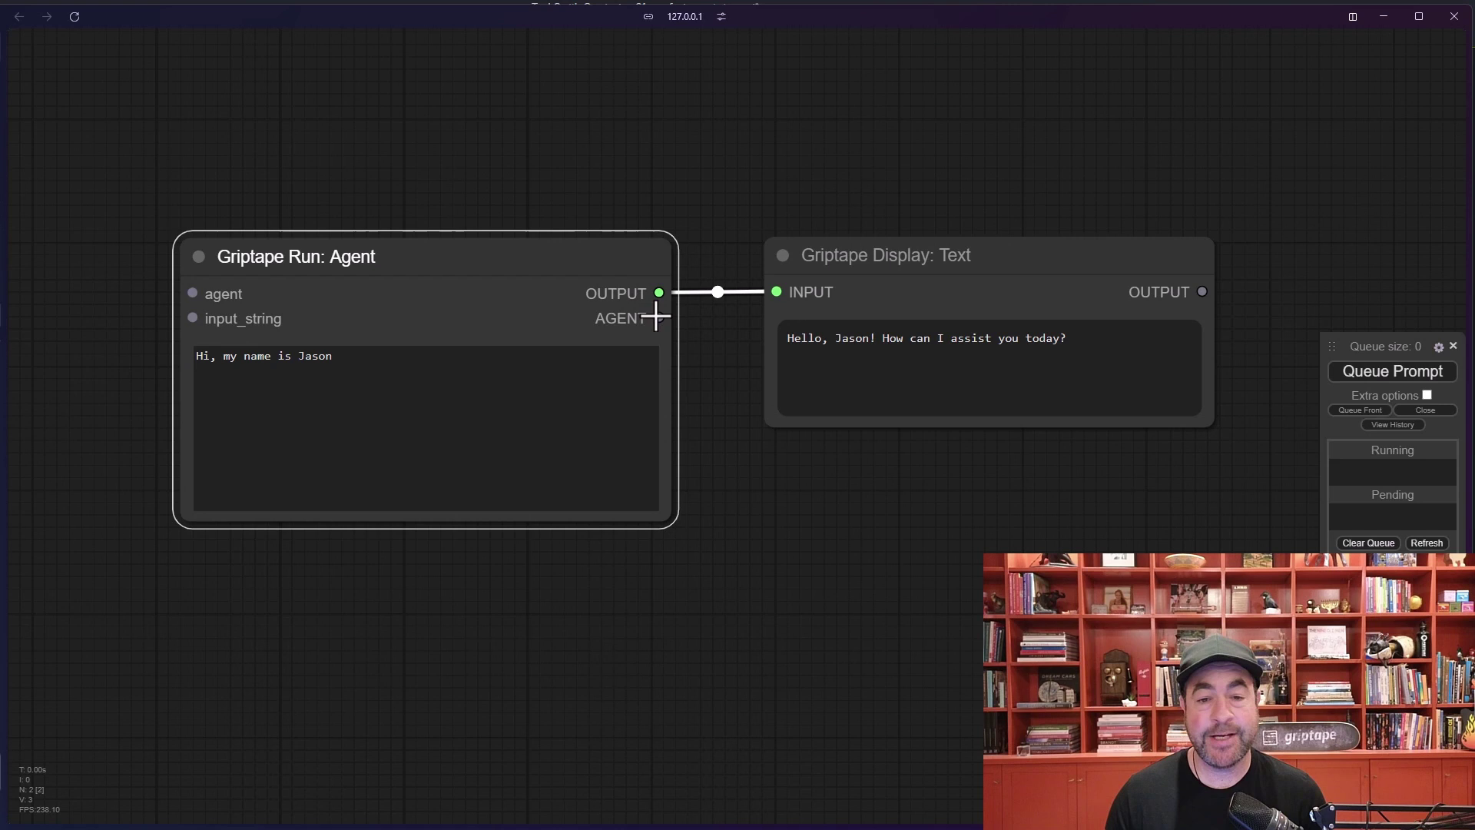
drag(382, 241, 383, 245)
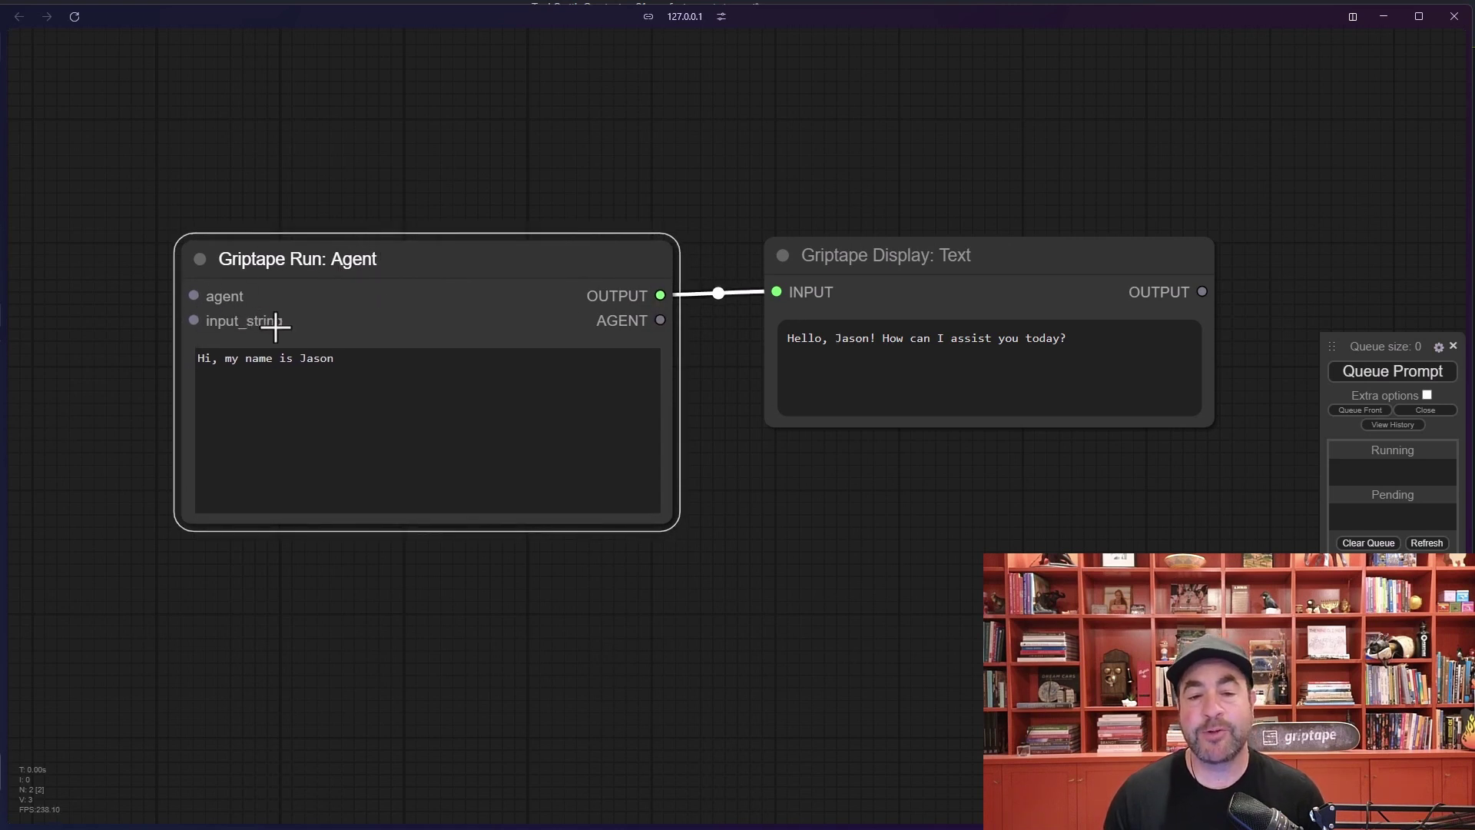
drag(507, 250, 482, 258)
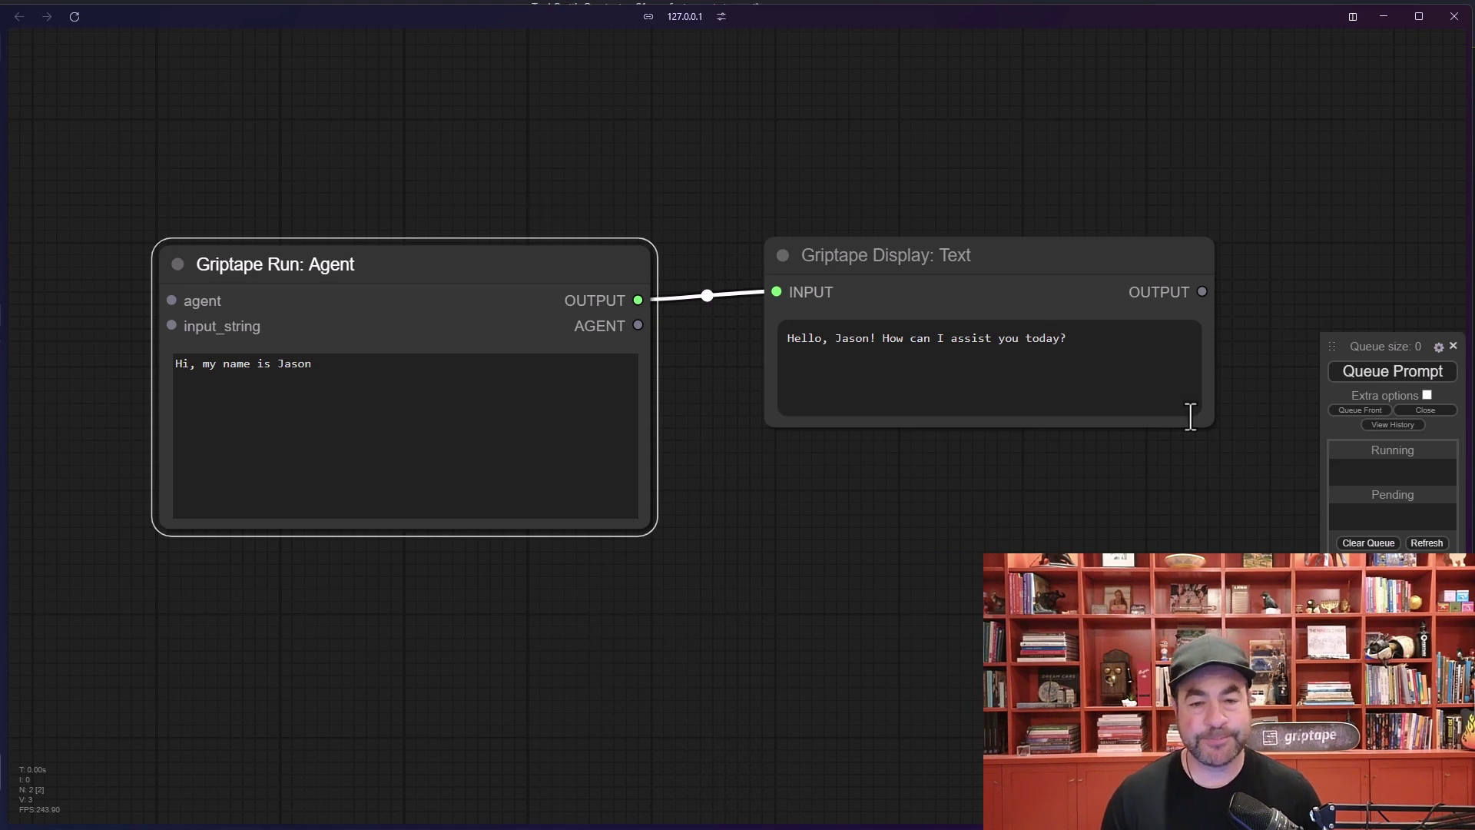
click(1393, 659)
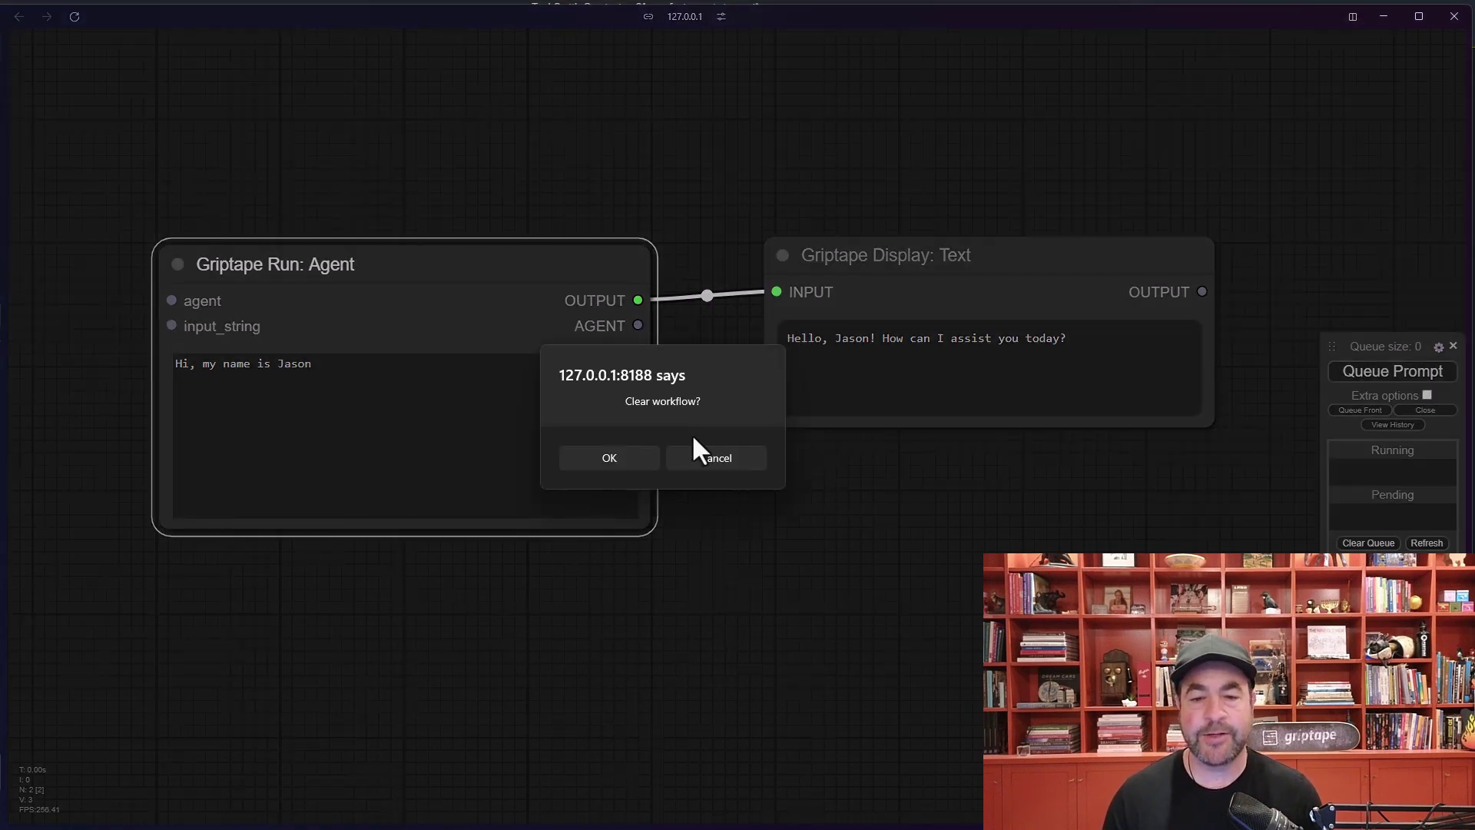
click(635, 463)
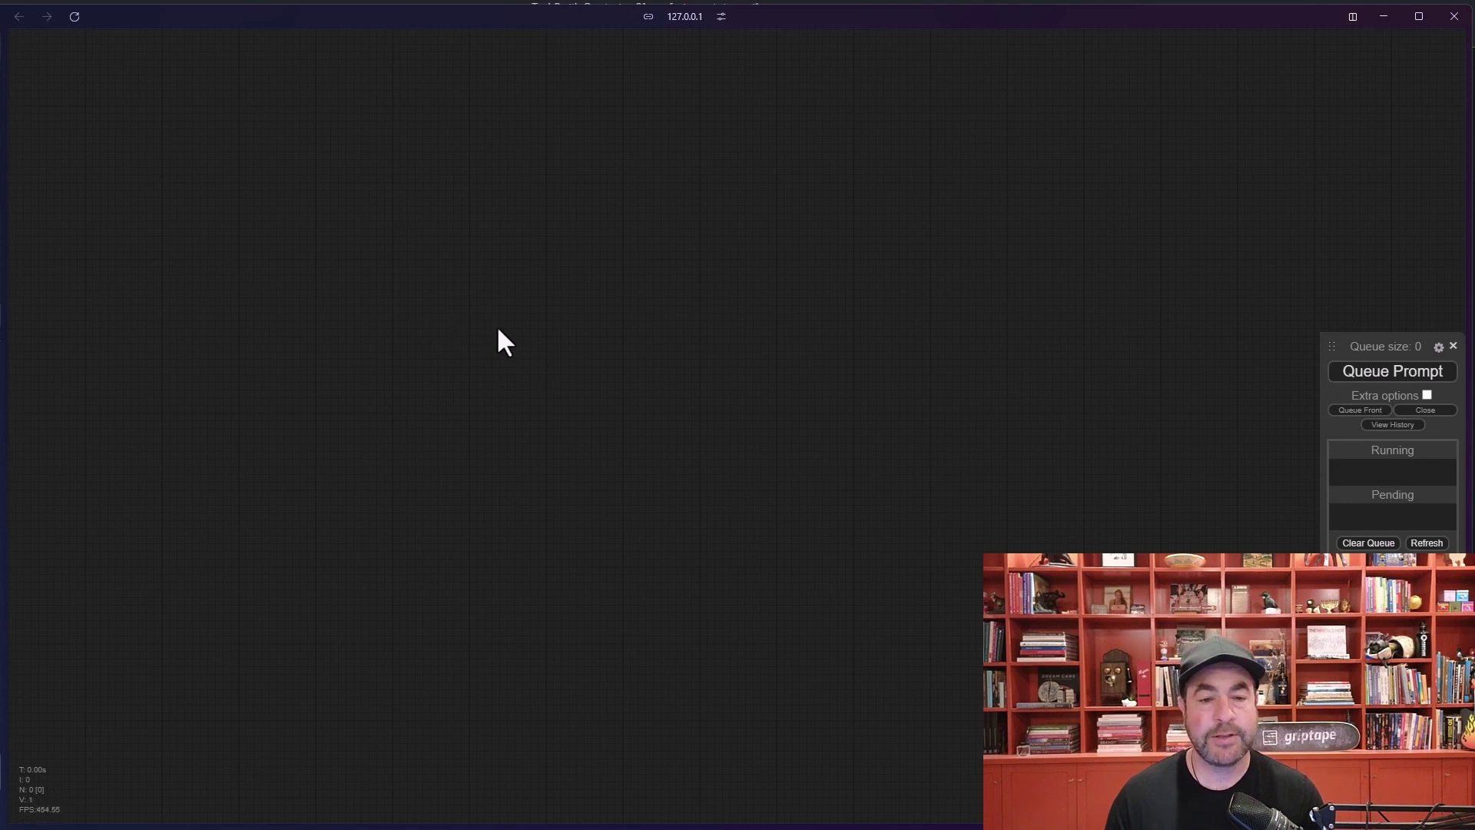
Add a Griptape Run: Agent node to the empty canvas and adjust its position and size
right_click(484, 348)
click(538, 353)
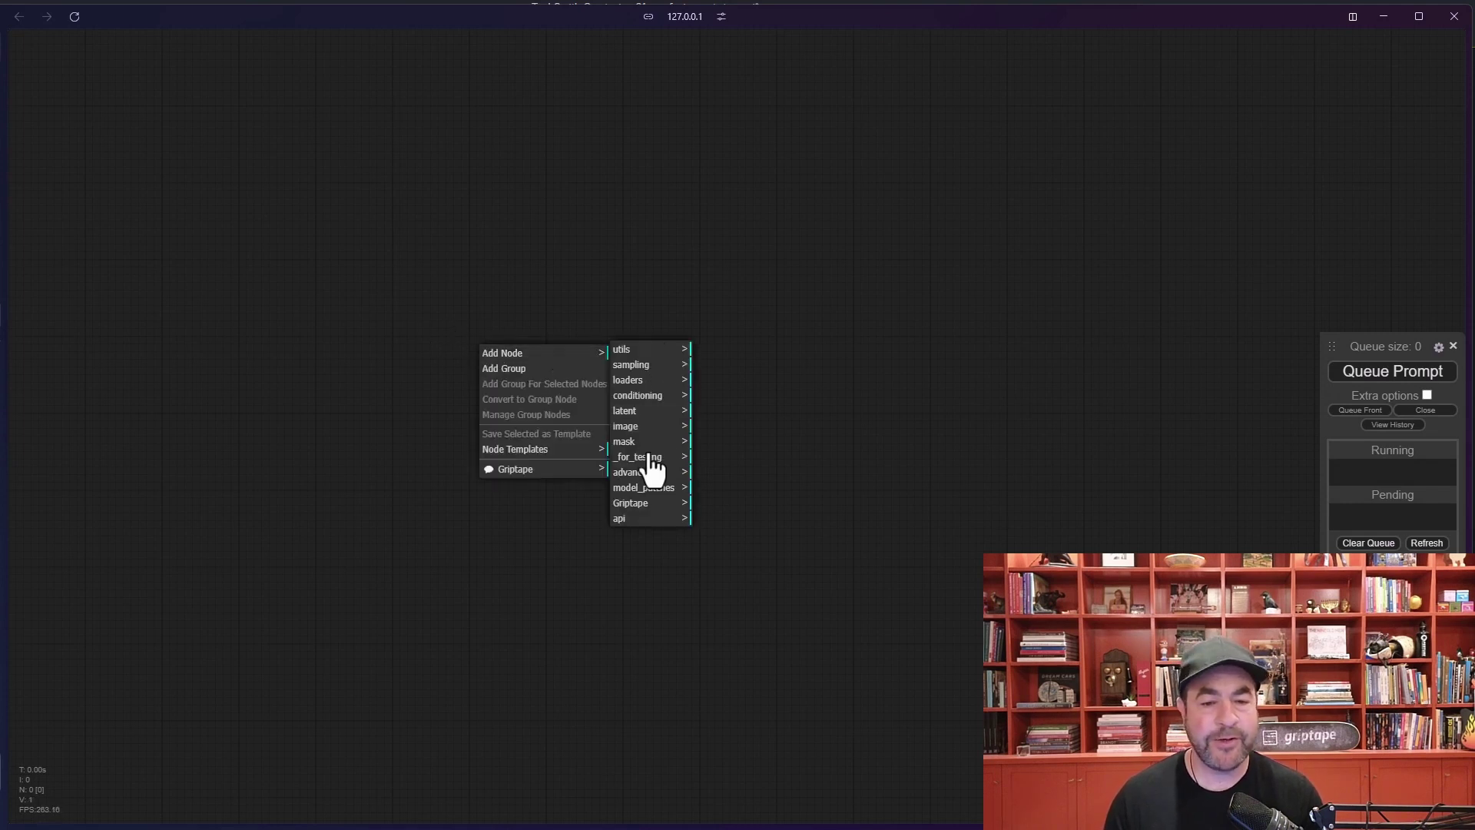
click(642, 502)
click(730, 395)
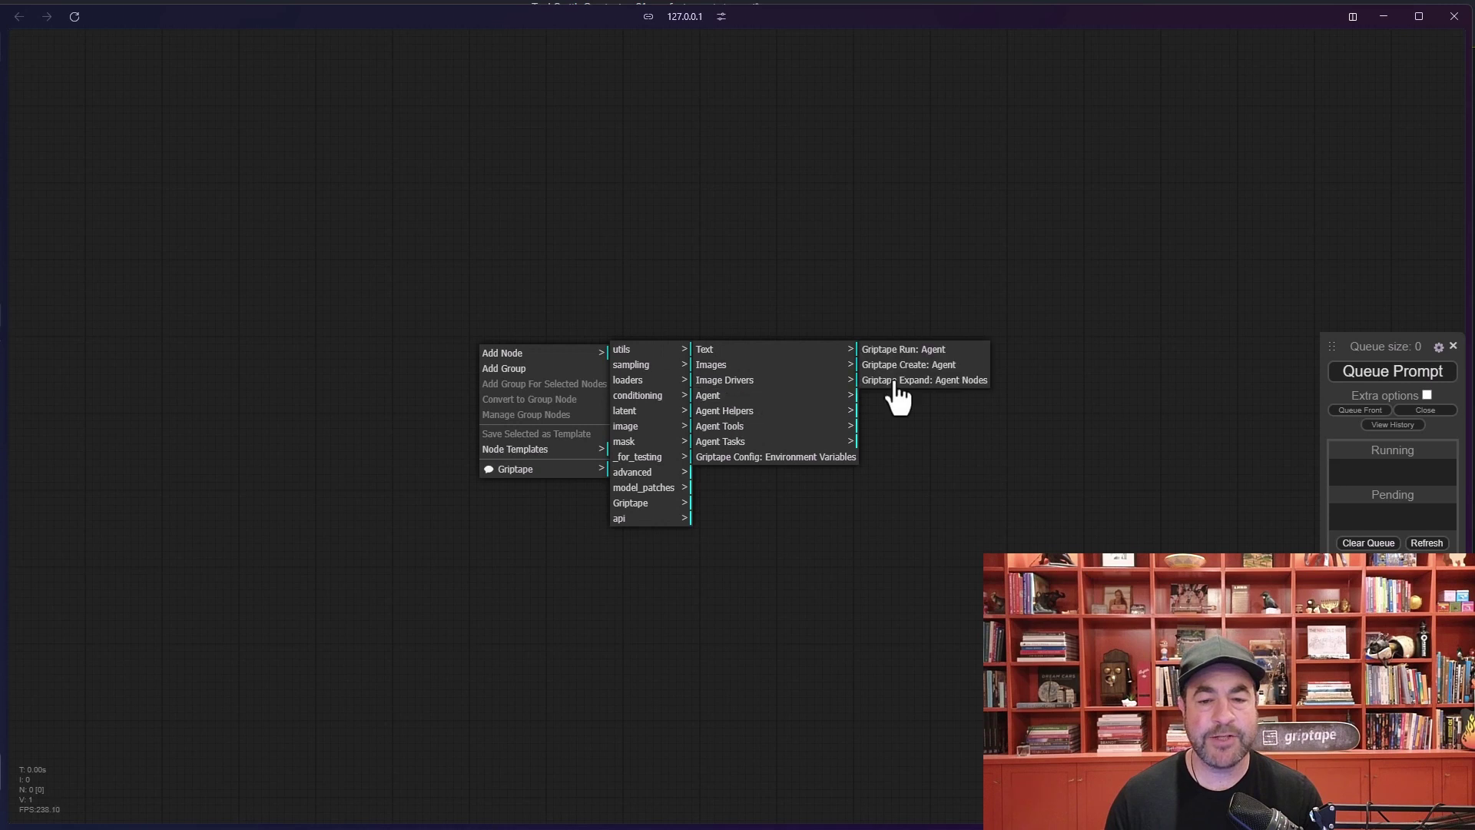
click(906, 352)
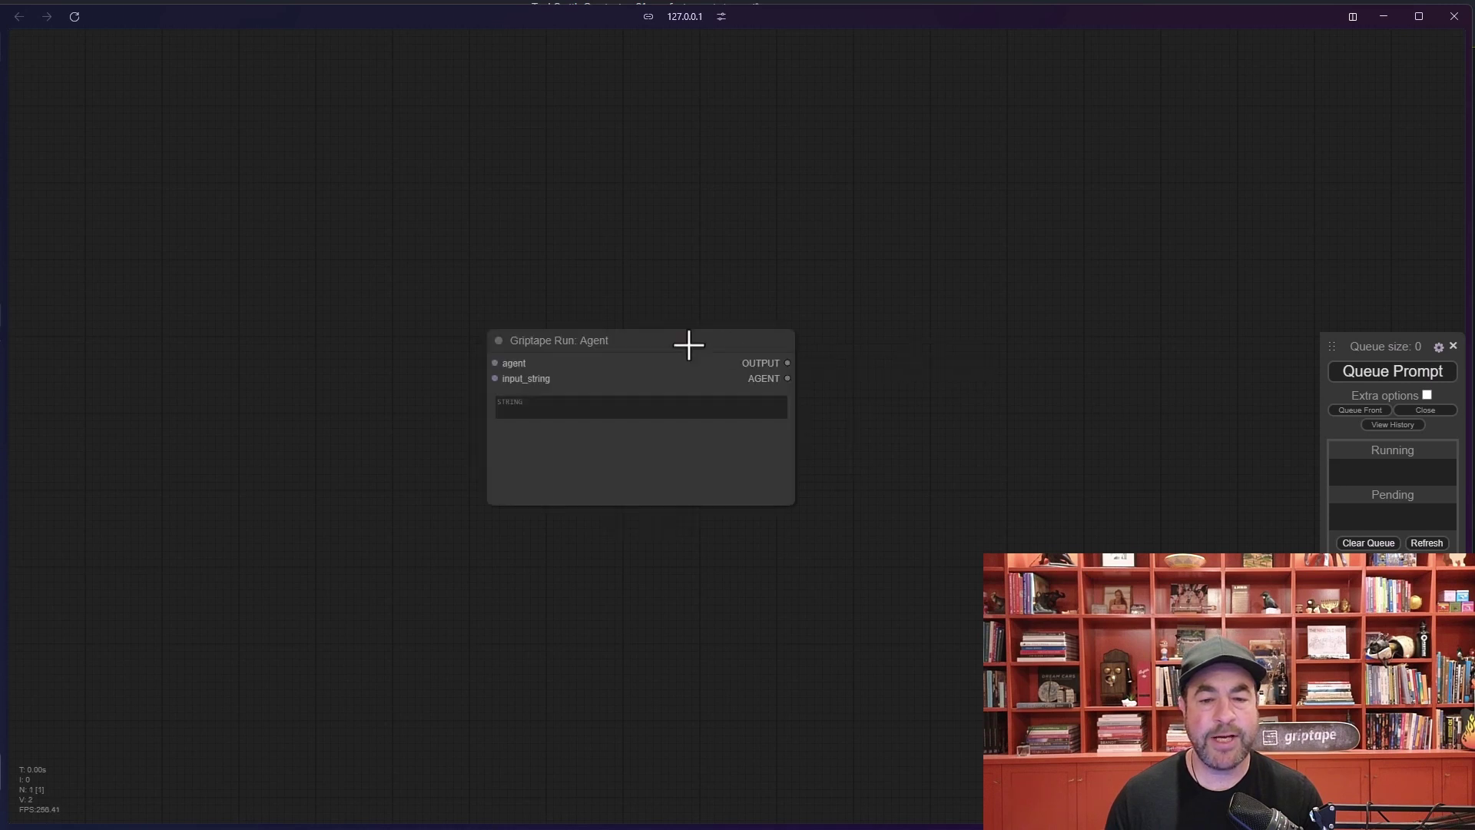
drag(689, 343, 622, 343)
mouse_move(726, 502)
mouse_down()
mouse_move(796, 533)
mouse_move(728, 508)
mouse_up()
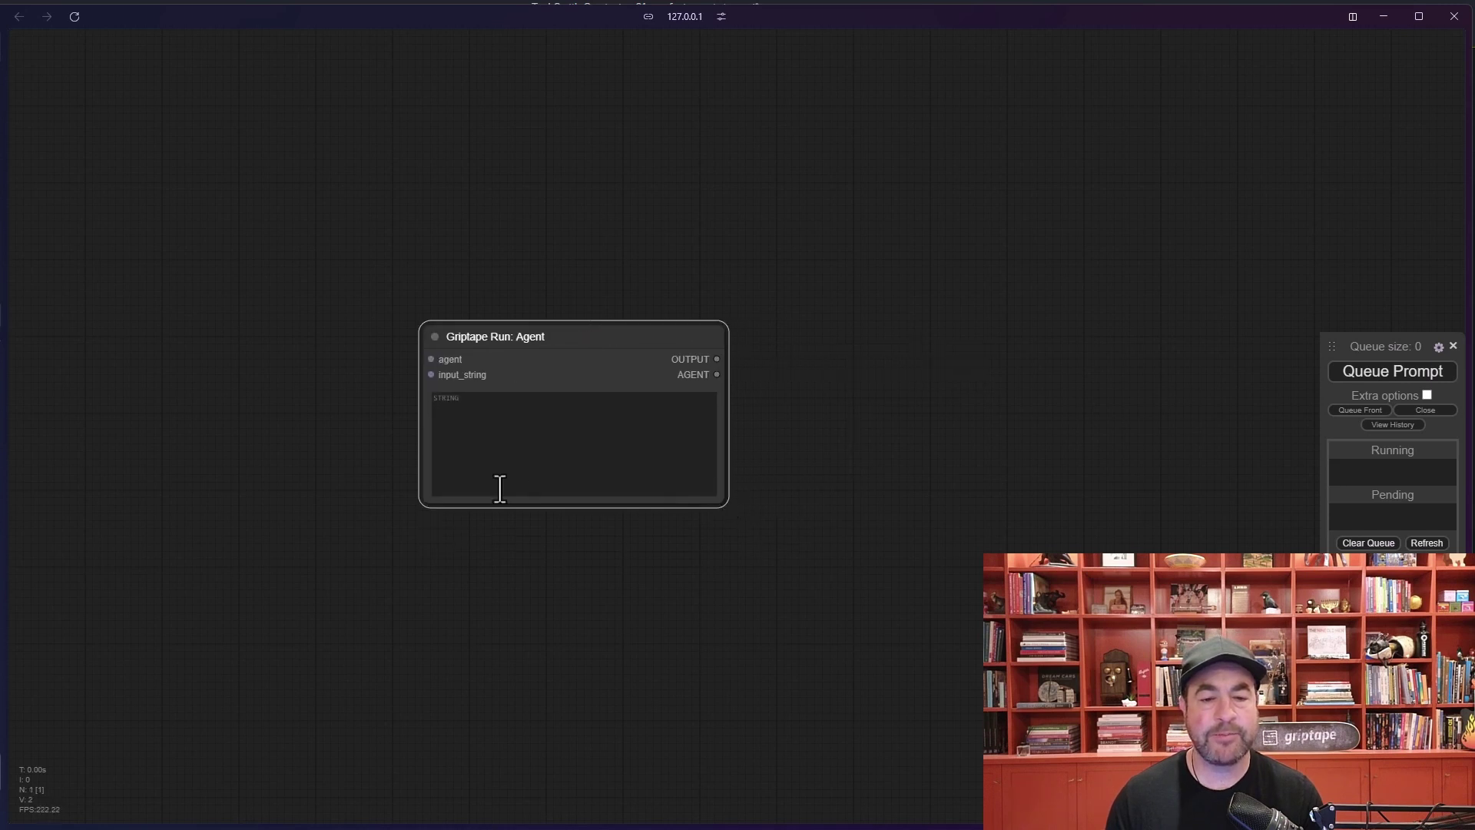
Enter a greeting starting with "Hi, my name is" followed by the person's first name as the Run: Agent node's prompt
scroll(884, 441, up, 4)
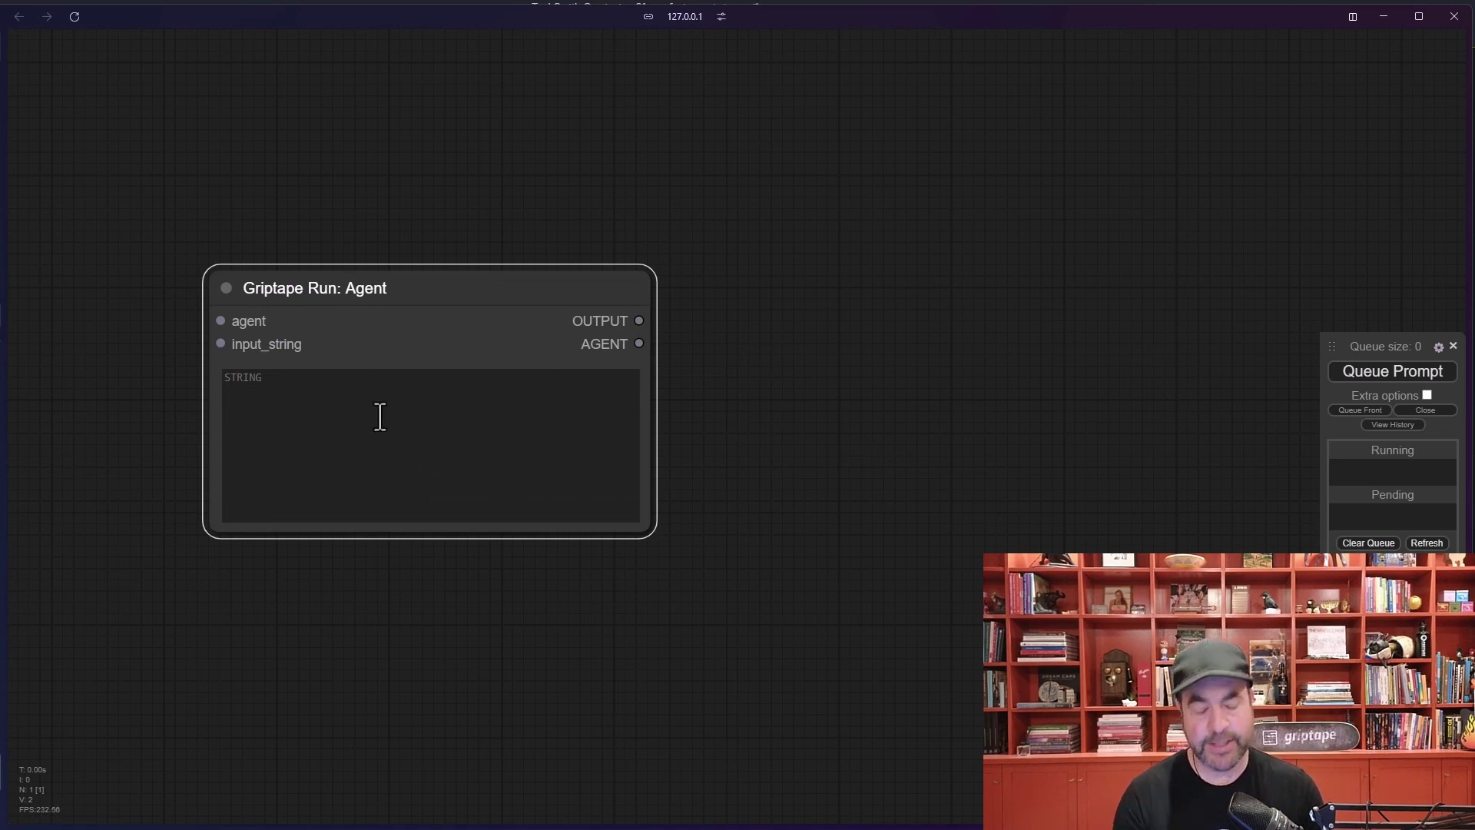
text(Hi, my name is Jason)
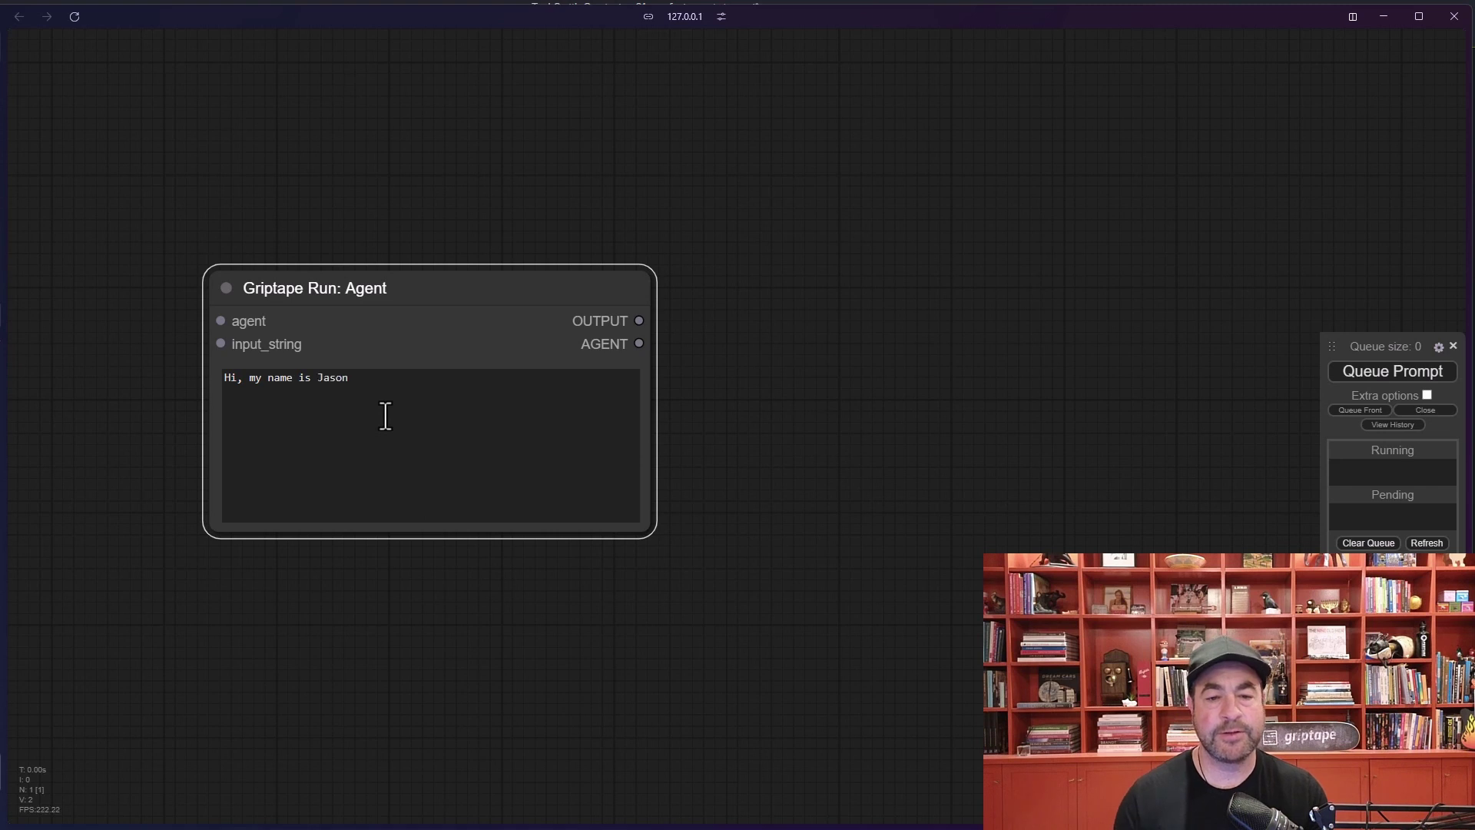
click(914, 415)
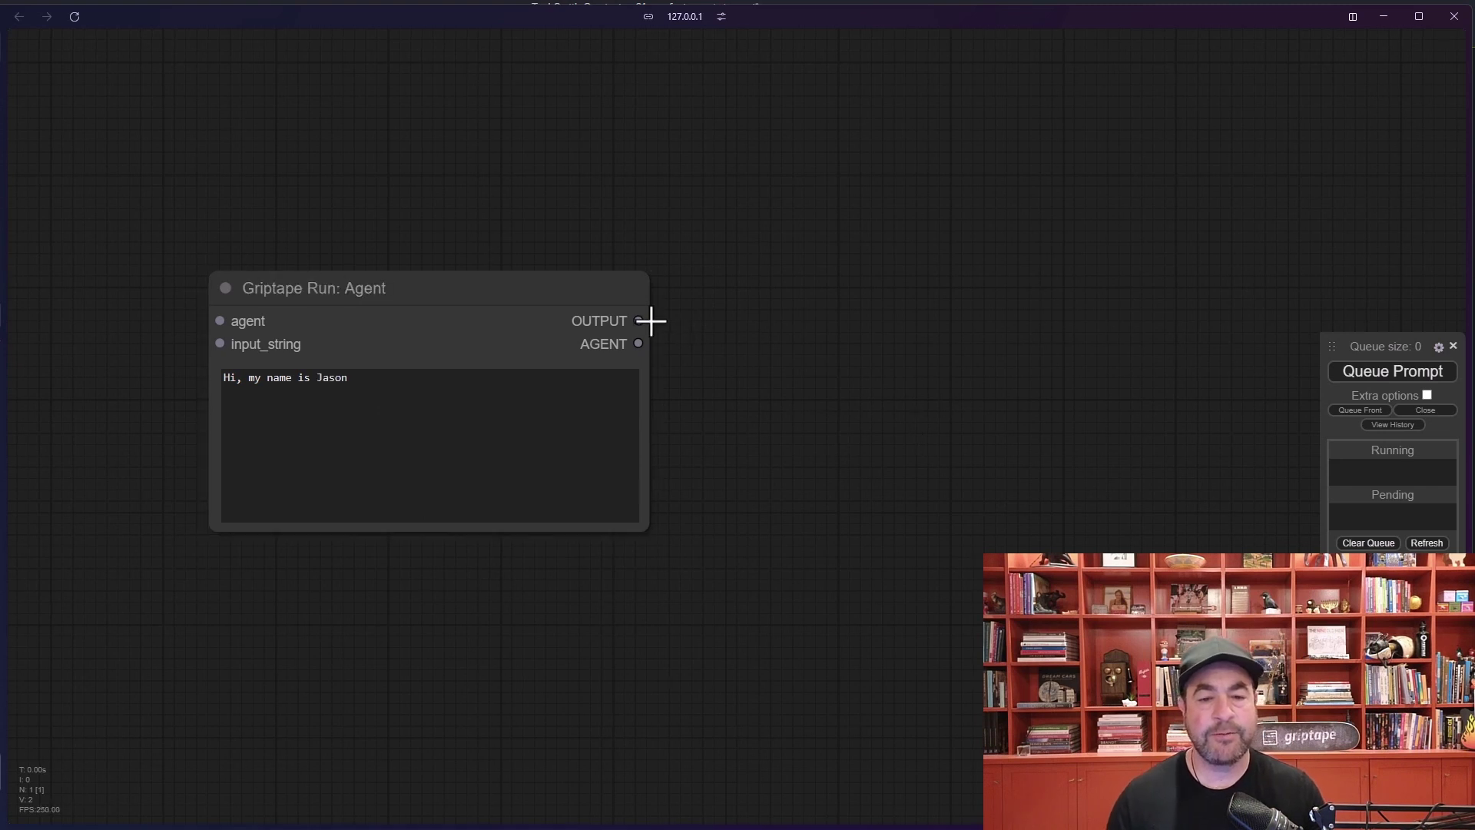
Add a Griptape Display: Text node beside the agent and connect the Run: Agent OUTPUT to its INPUT
right_click(705, 331)
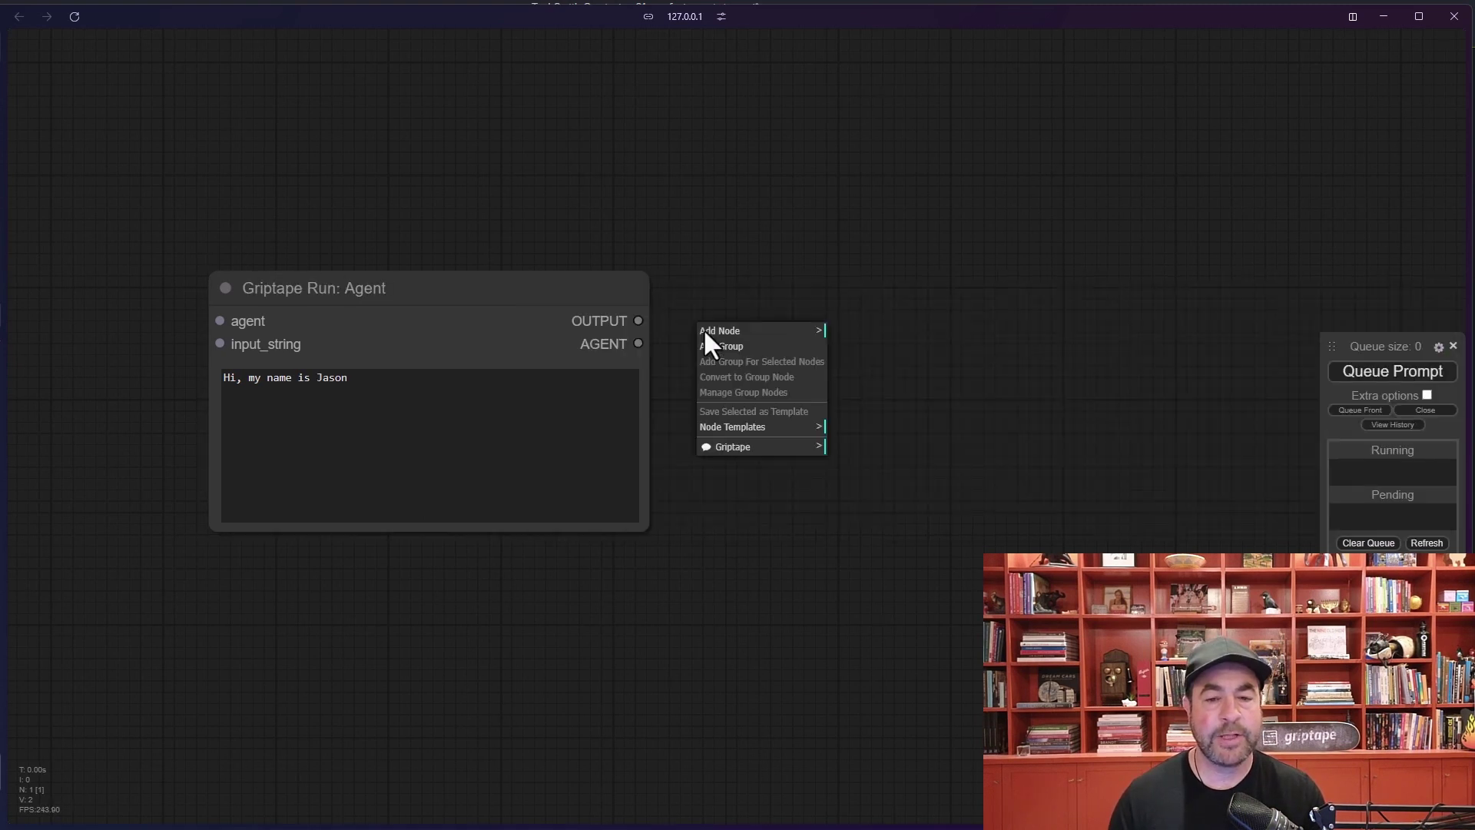
click(793, 331)
click(848, 486)
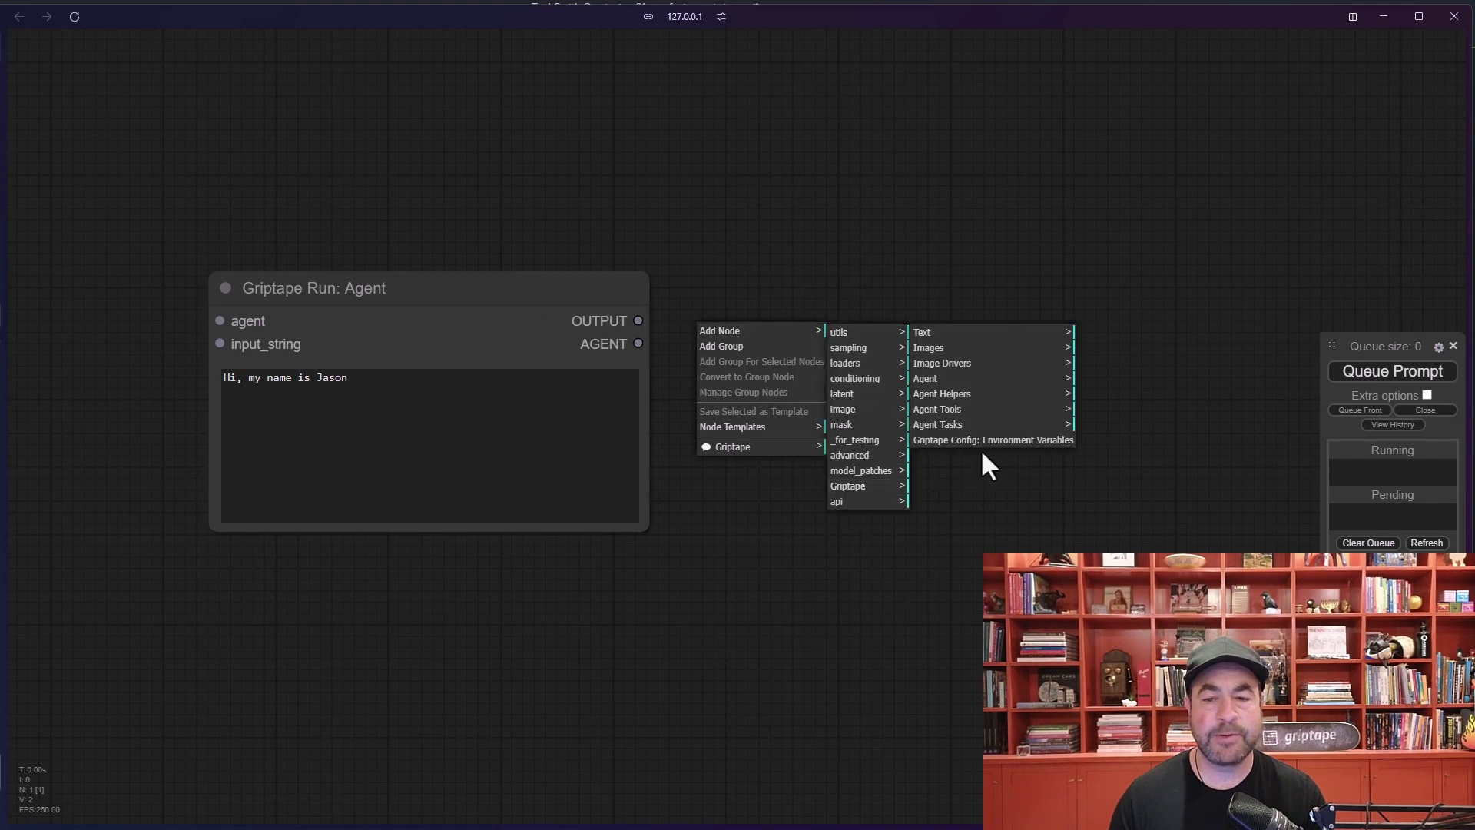
click(930, 332)
click(1174, 388)
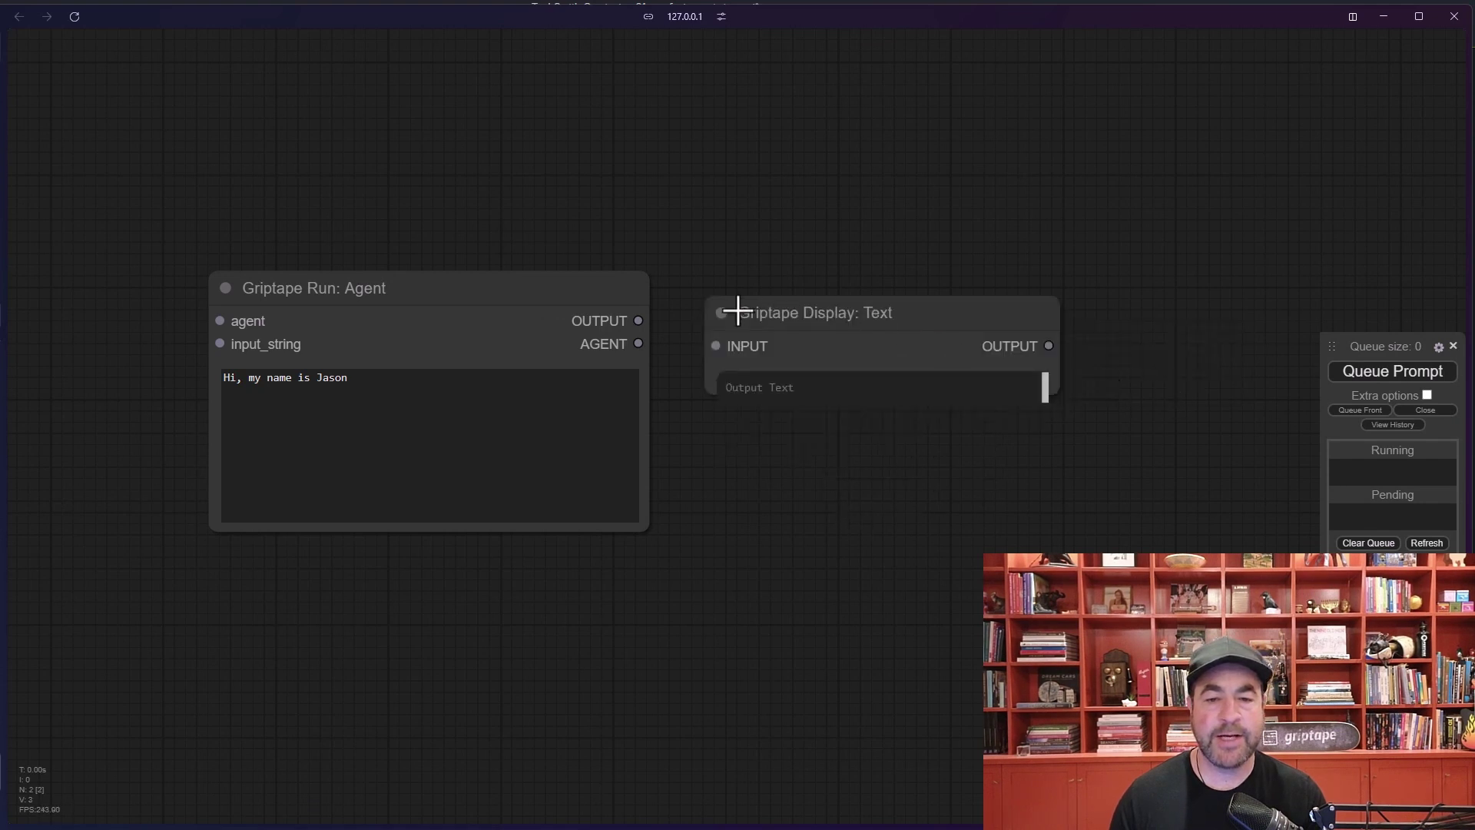
drag(639, 321, 718, 344)
Align and enlarge the Display: Text node beside the agent, and queue the prompt to run the workflow
drag(831, 314, 834, 303)
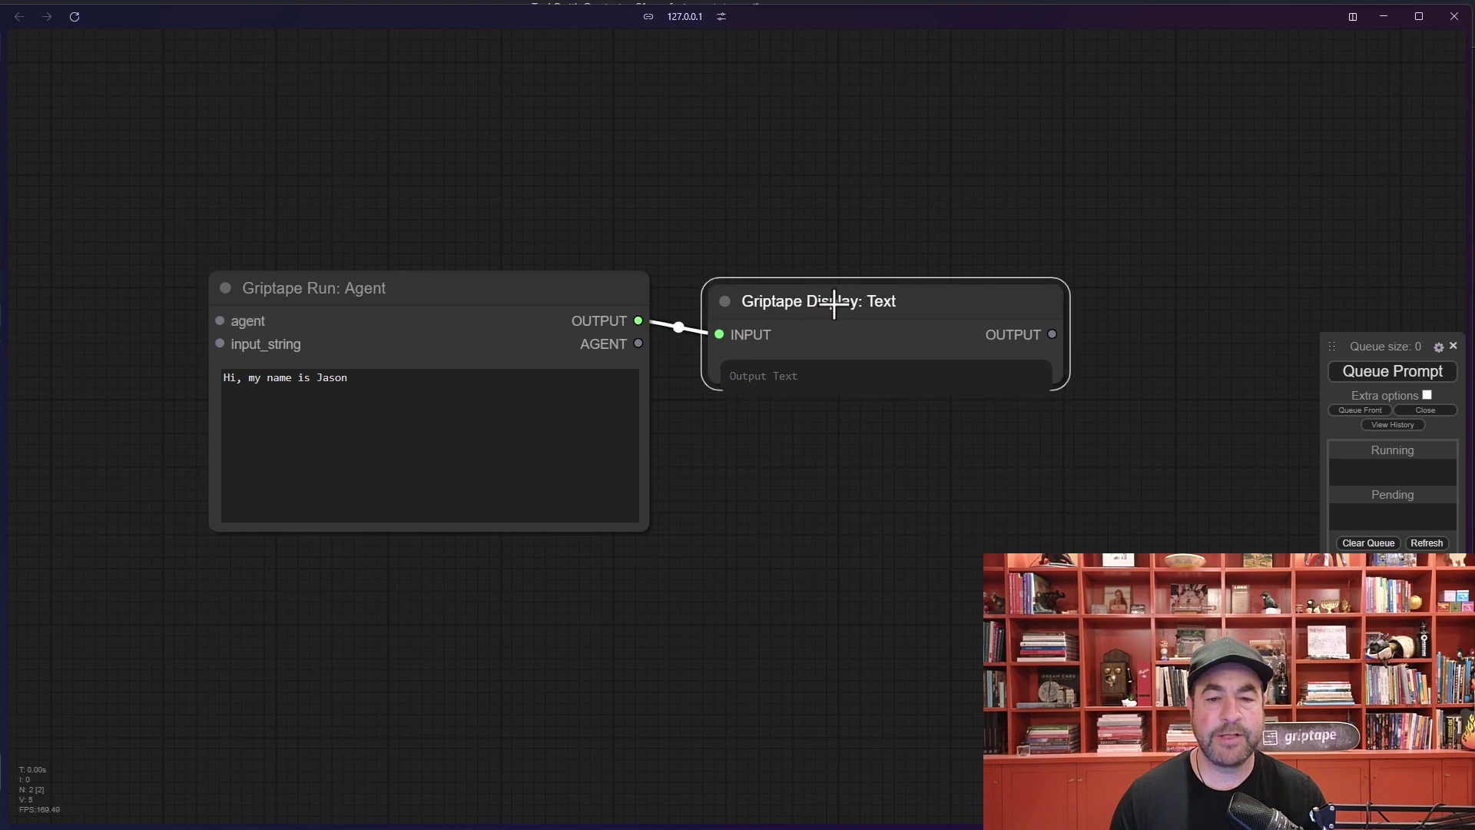
drag(1058, 391, 1101, 419)
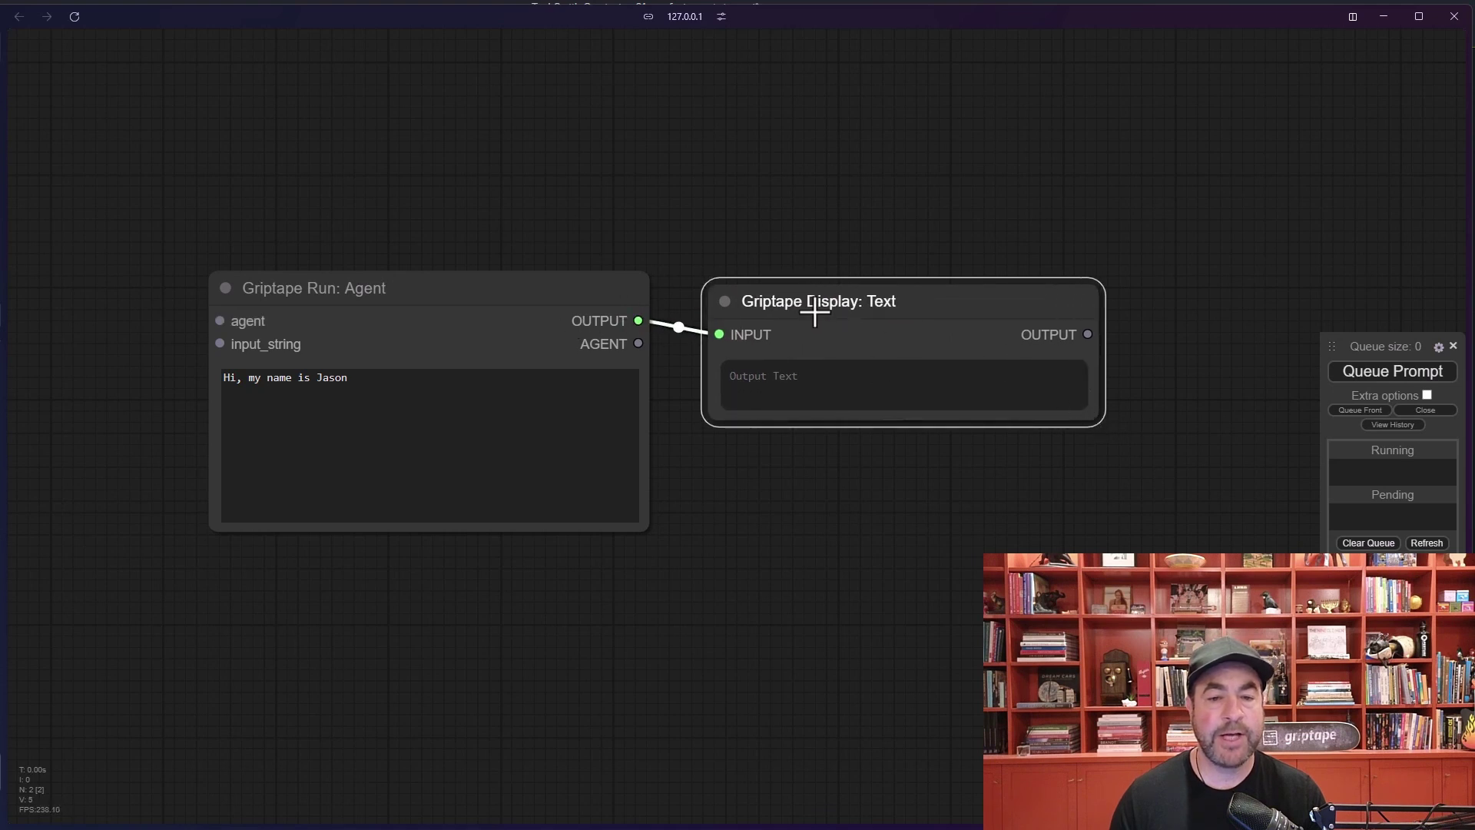
drag(813, 305, 822, 292)
click(1387, 377)
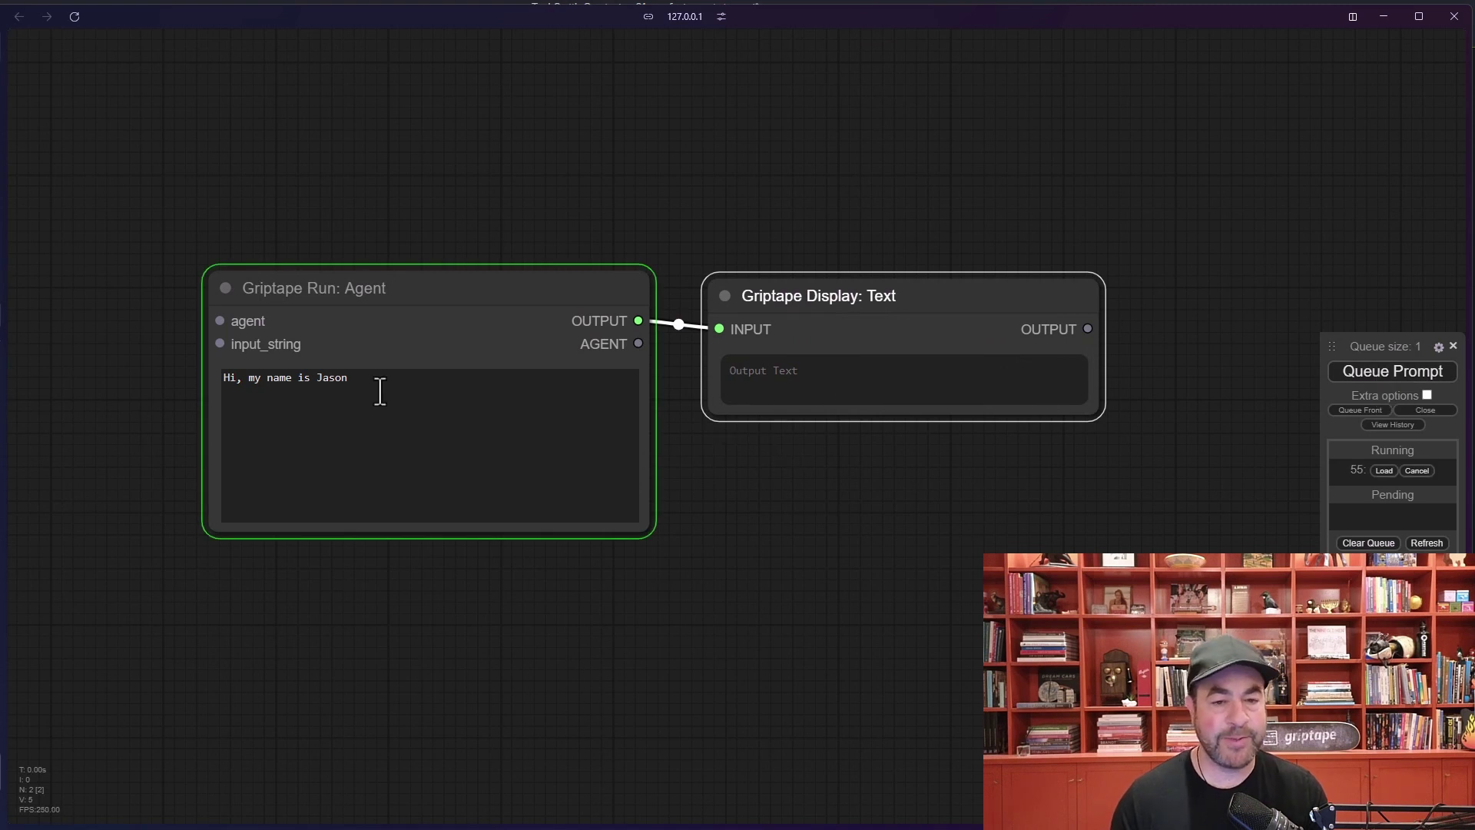
click(782, 536)
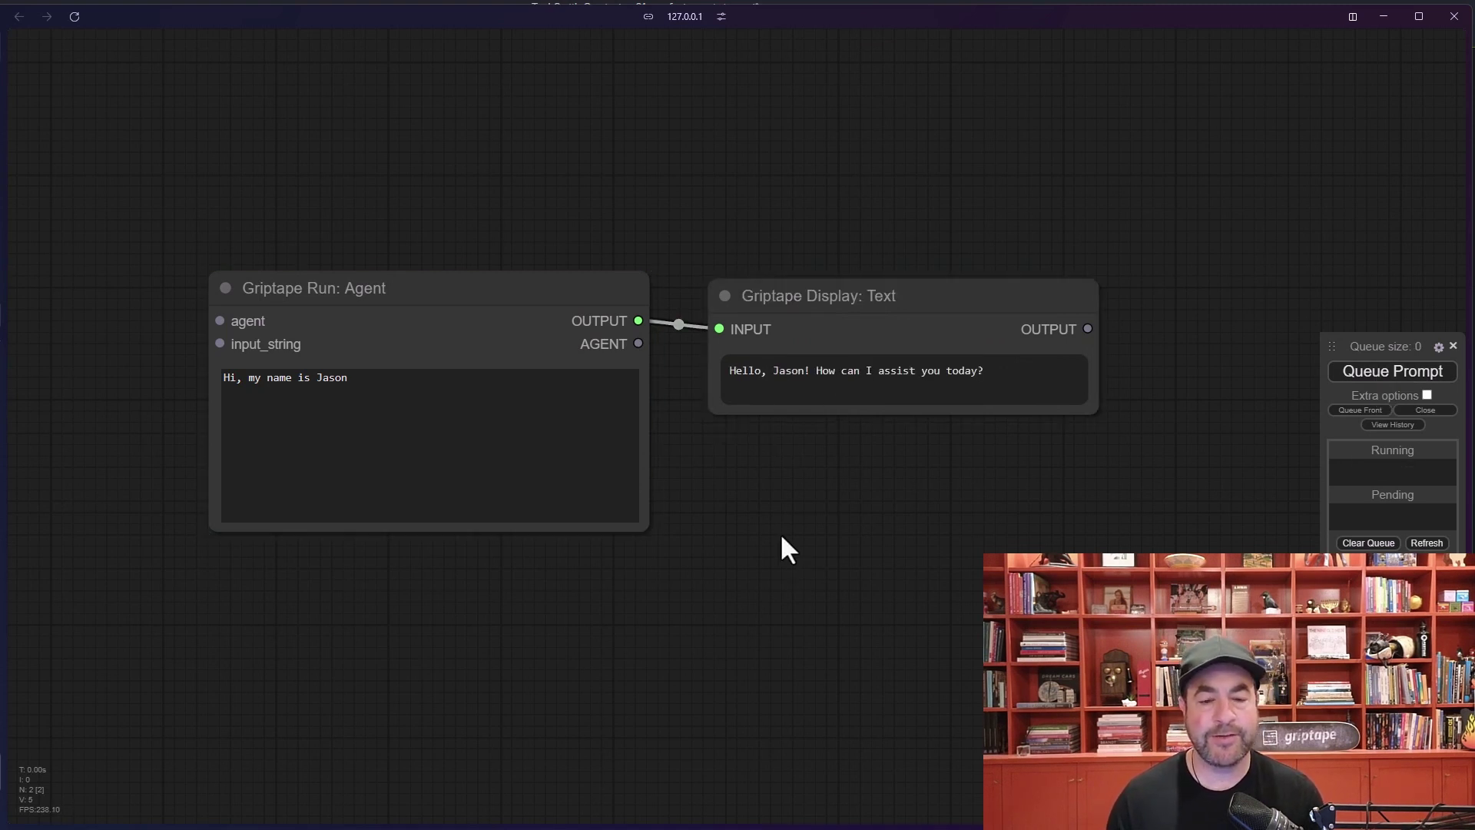
Reposition the Run: Agent and Display: Text nodes so they sit farther apart near the middle of the canvas
drag(754, 294, 765, 285)
drag(732, 484, 913, 472)
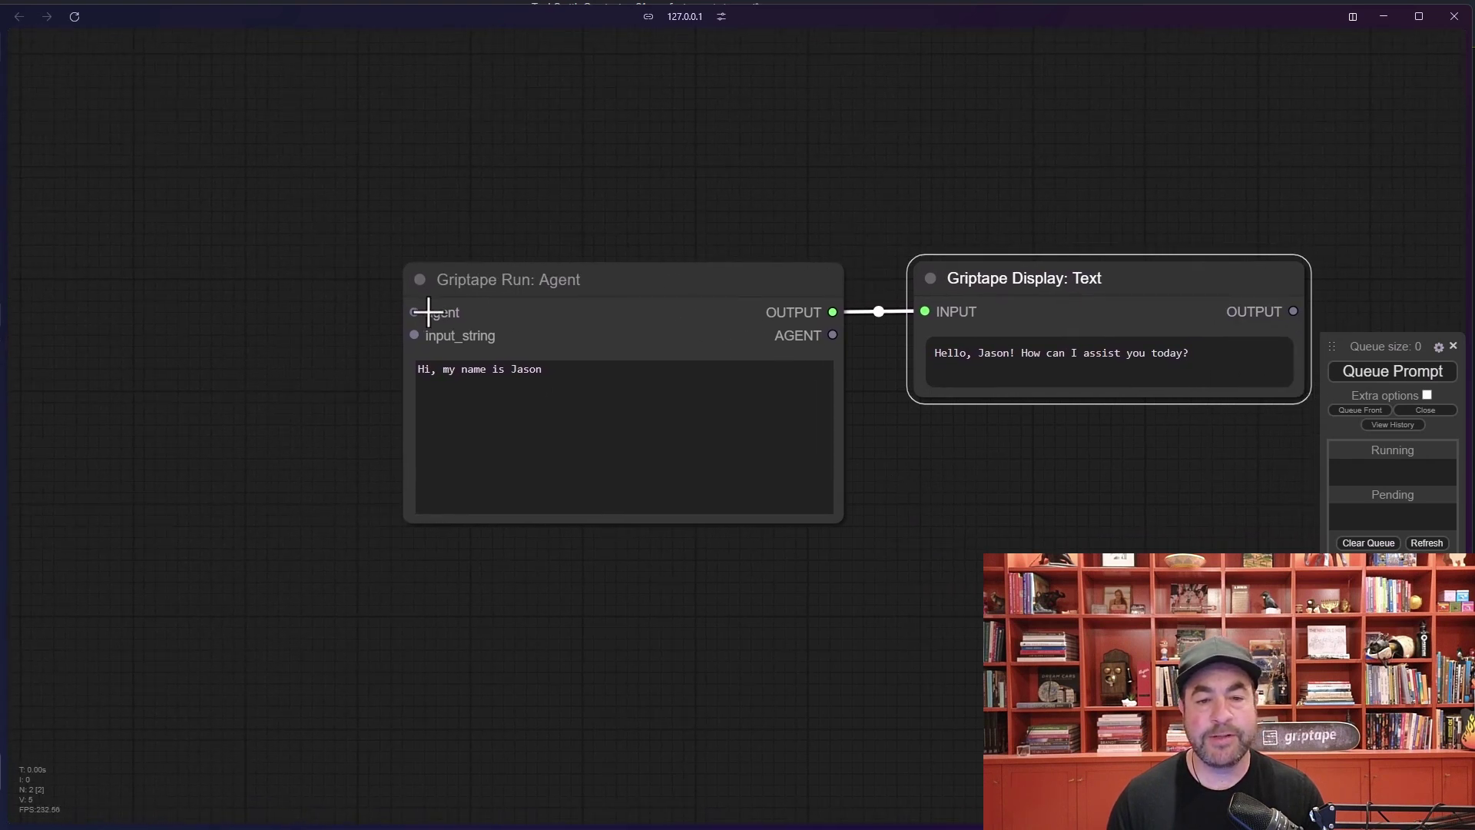
click(644, 283)
drag(644, 283, 546, 279)
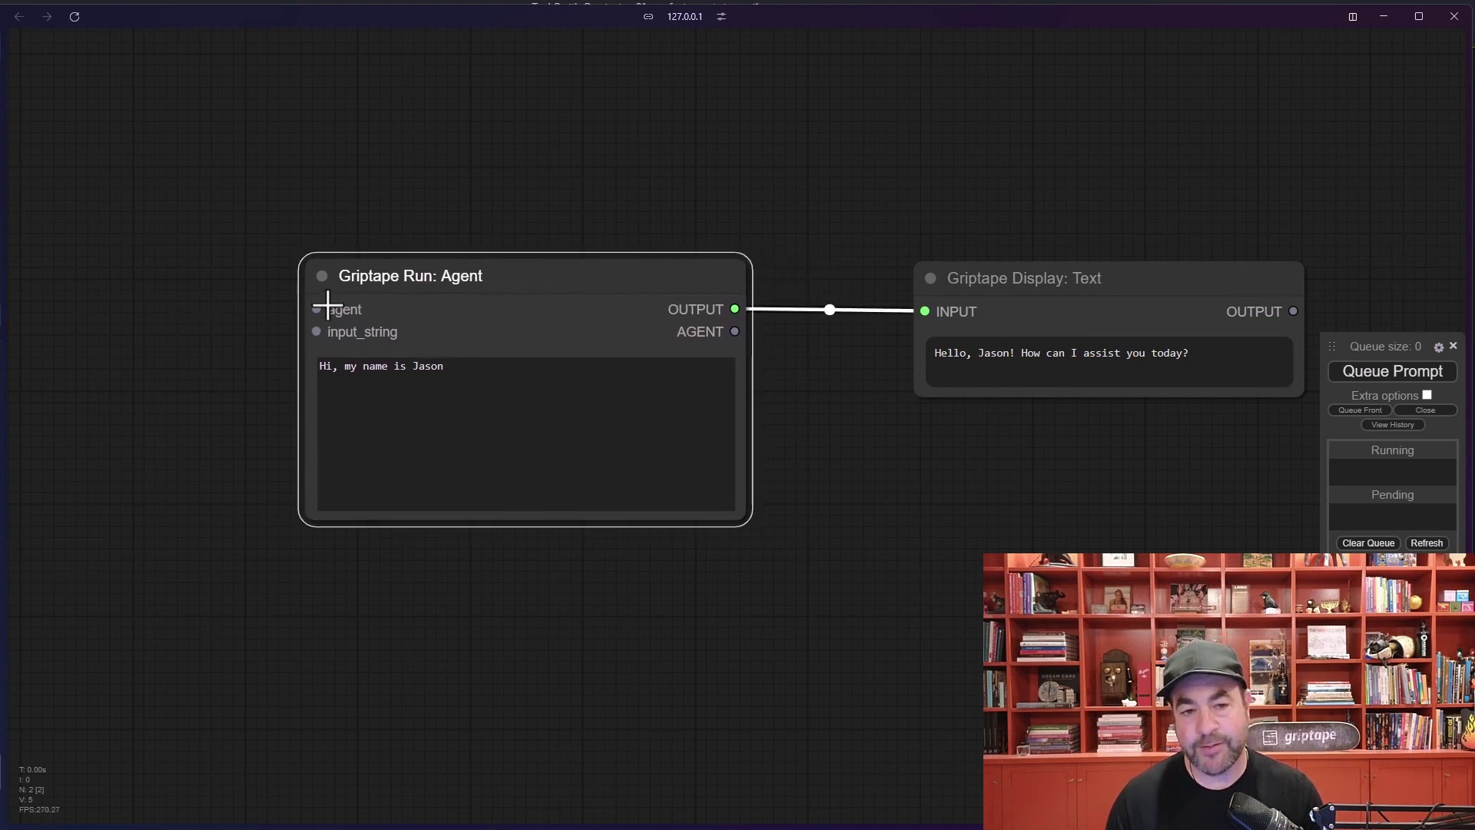
drag(435, 278, 458, 290)
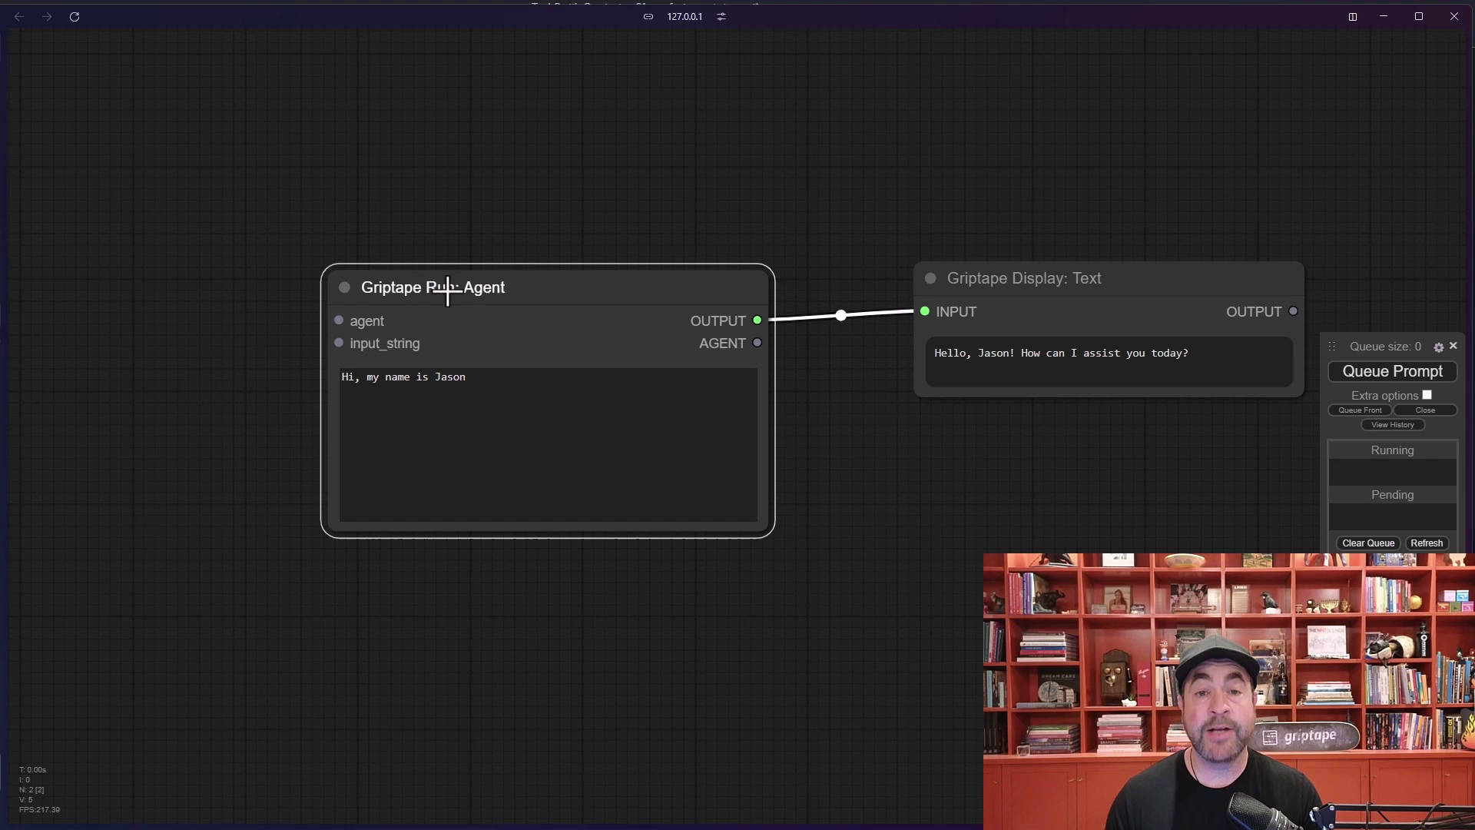
Move the Display: Text node closer to the Run: Agent node and line the two up horizontally
drag(1160, 283, 1124, 289)
drag(722, 290, 721, 286)
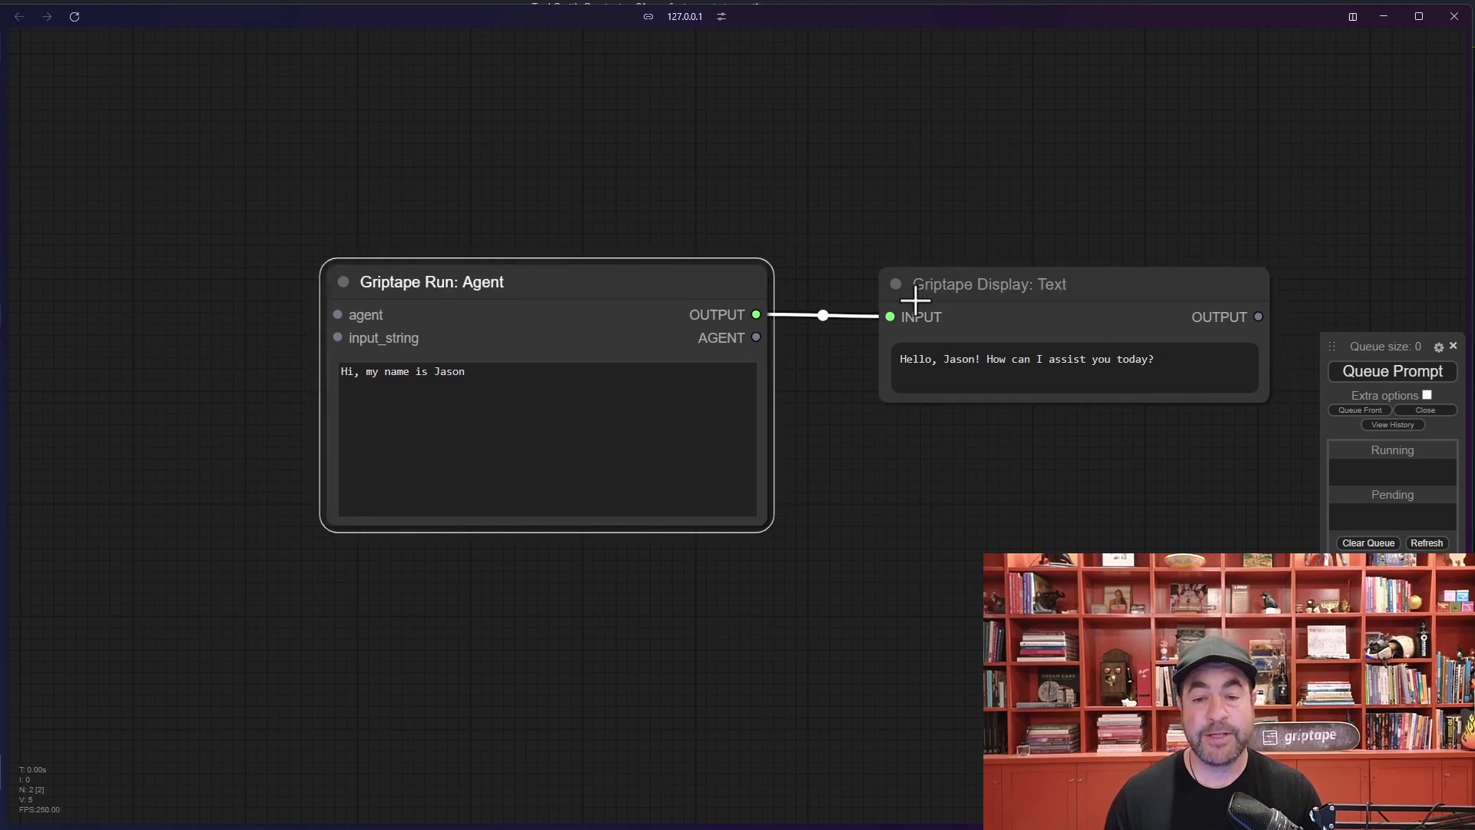
shift+click(924, 291)
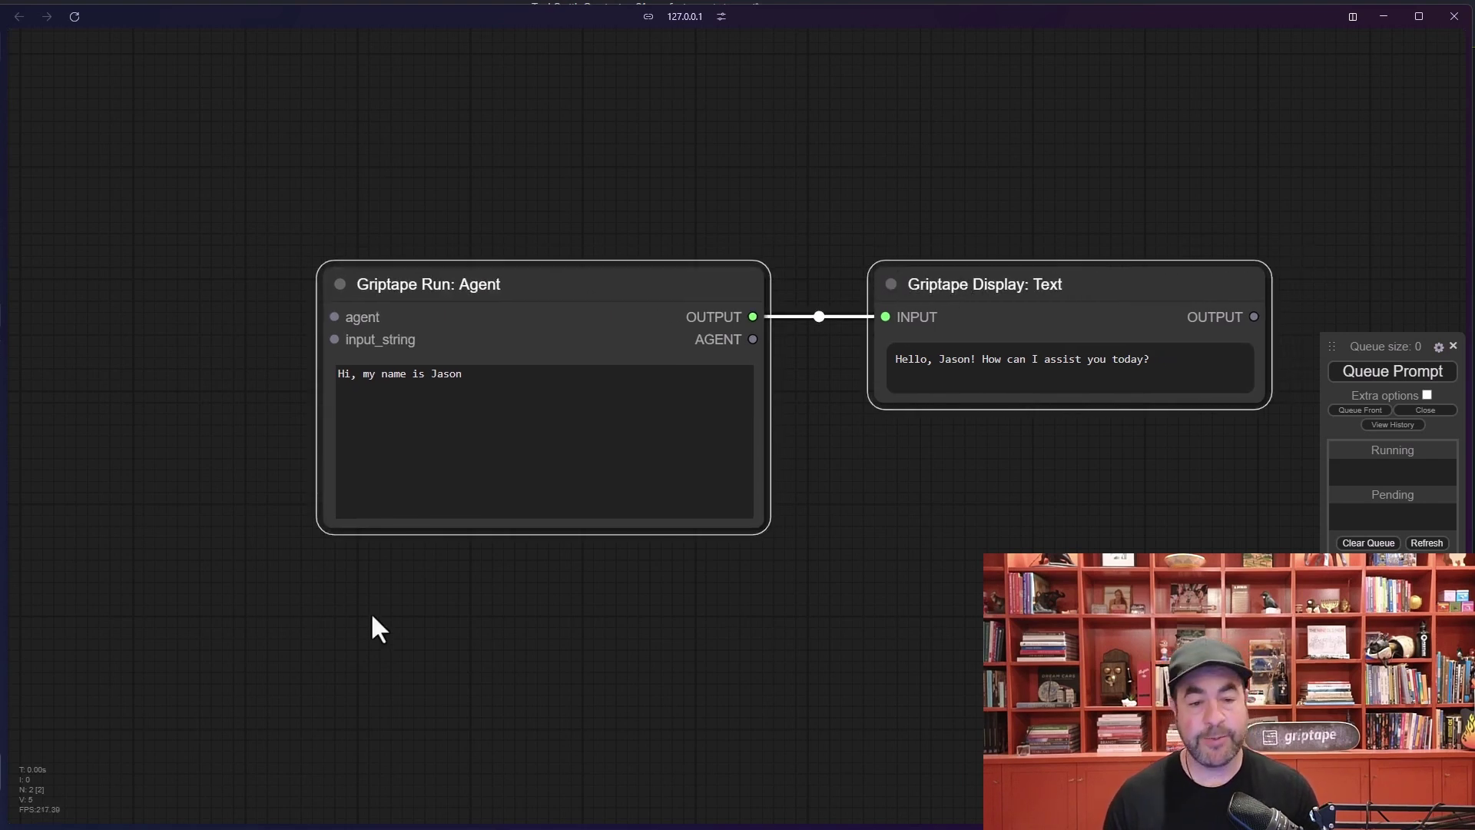
Duplicate the Run: Agent node together with its connected Display: Text node, placing the copies below the originals
key(ctrl+c)
key(ctrl+v)
click(855, 499)
scroll(843, 484, down, 1)
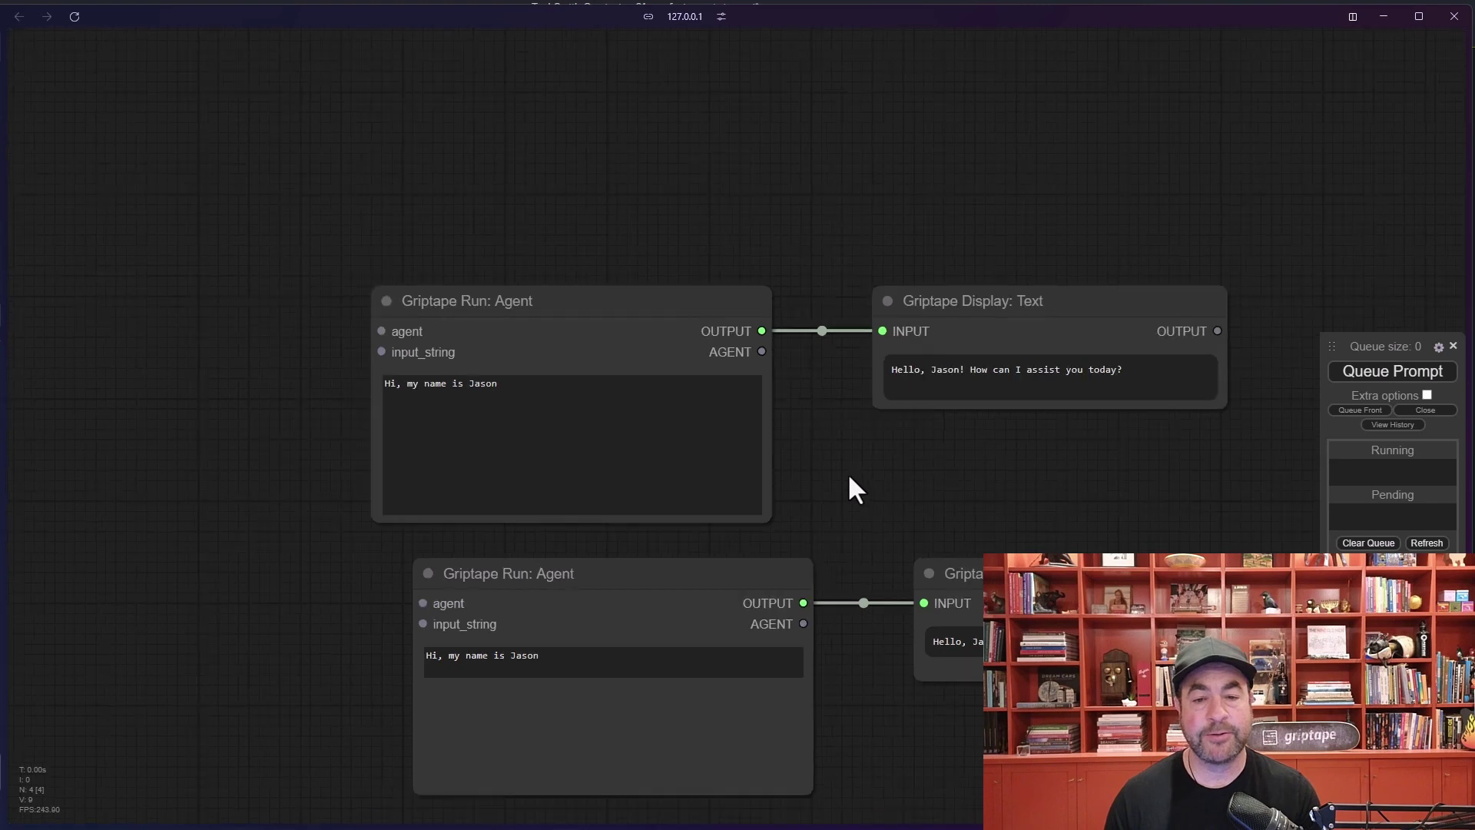
Shrink the duplicated Run: Agent node, place it below the original Display: Text node, and set its own Display: Text node beside it
drag(847, 491, 629, 408)
drag(803, 523, 1030, 515)
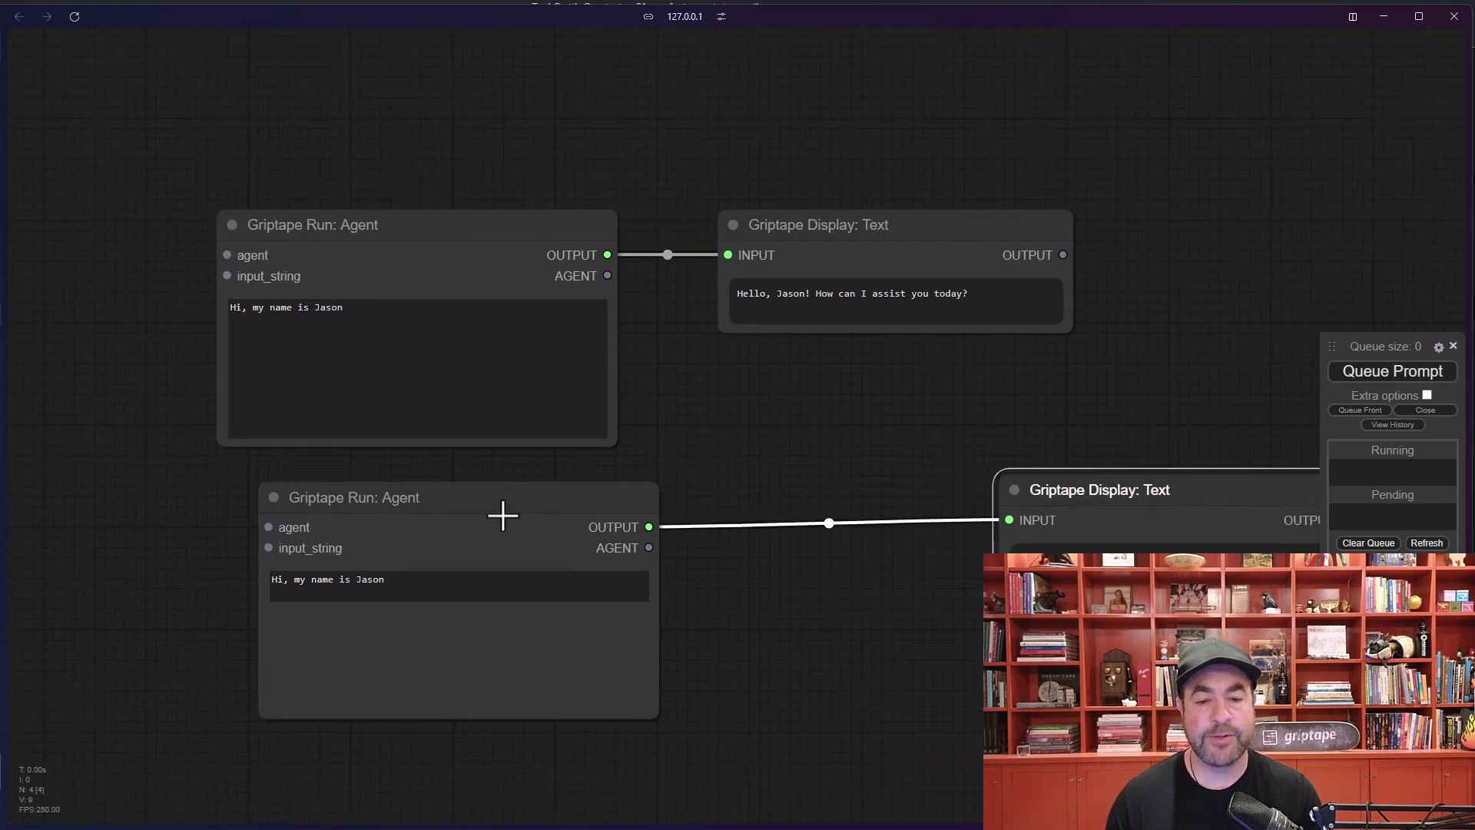
drag(505, 514, 880, 477)
drag(405, 655, 136, 663)
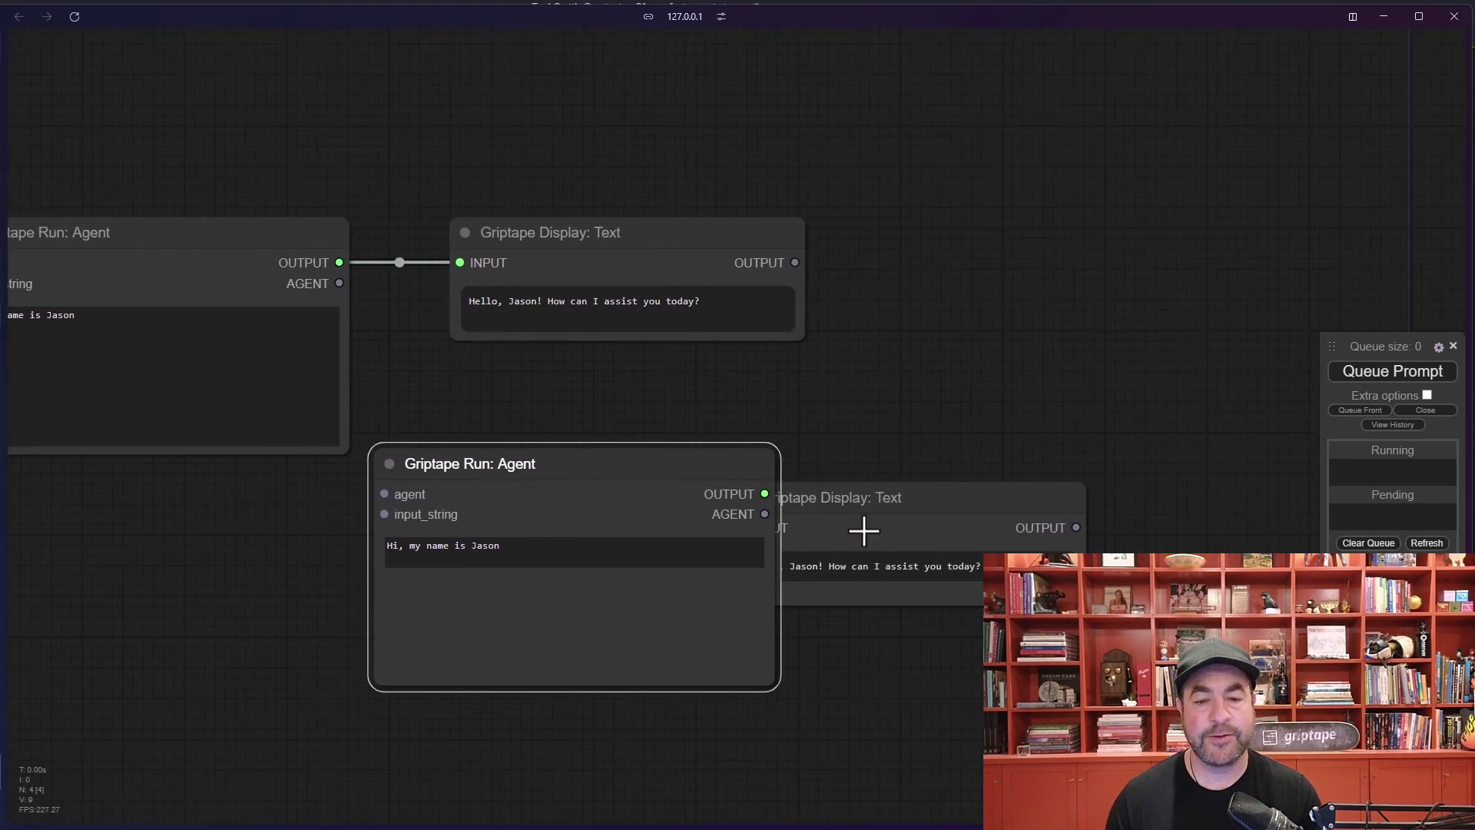
drag(900, 497, 1065, 472)
drag(751, 466, 816, 429)
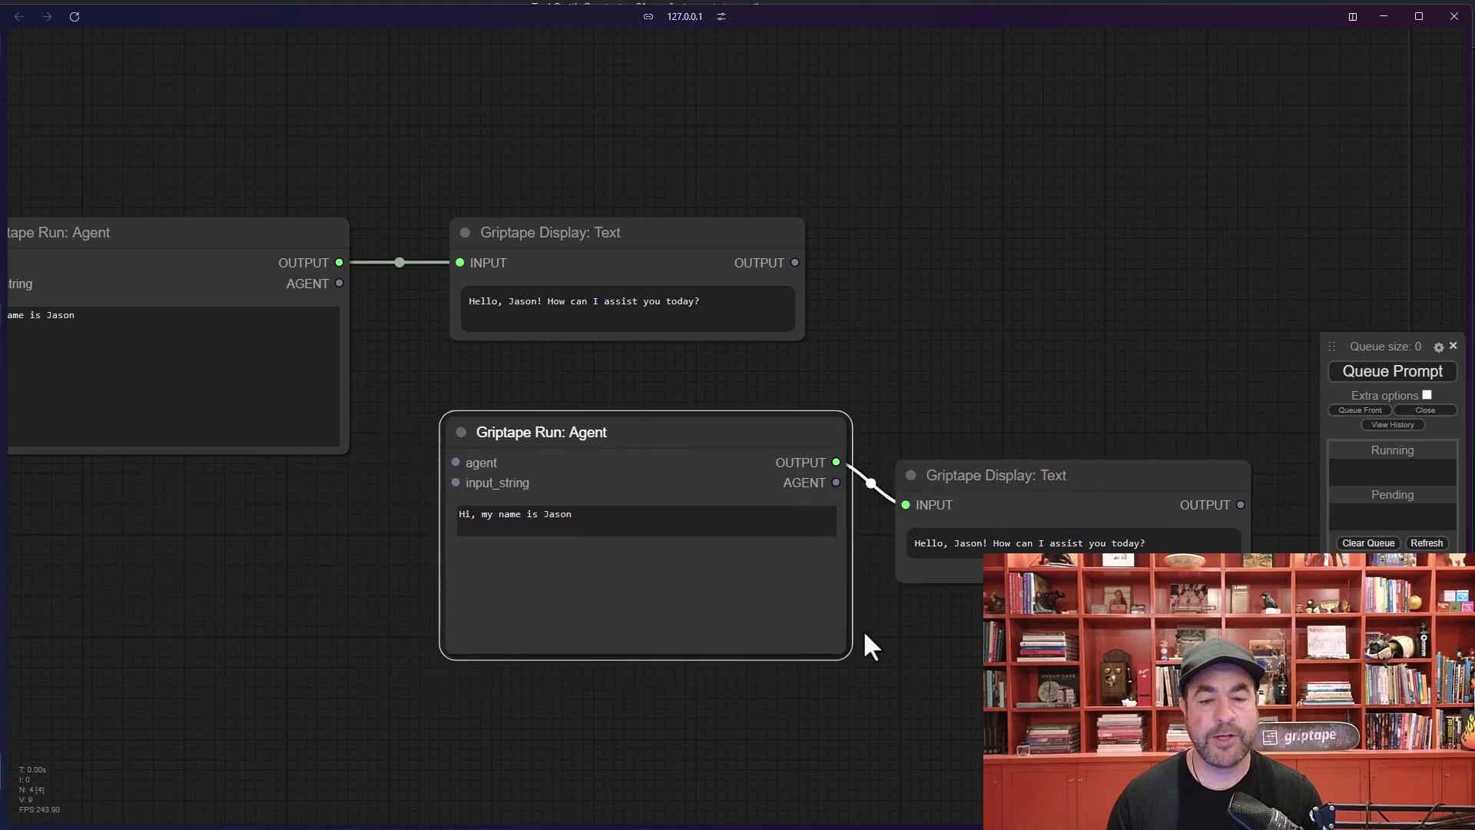
drag(833, 648, 822, 588)
drag(996, 474, 966, 444)
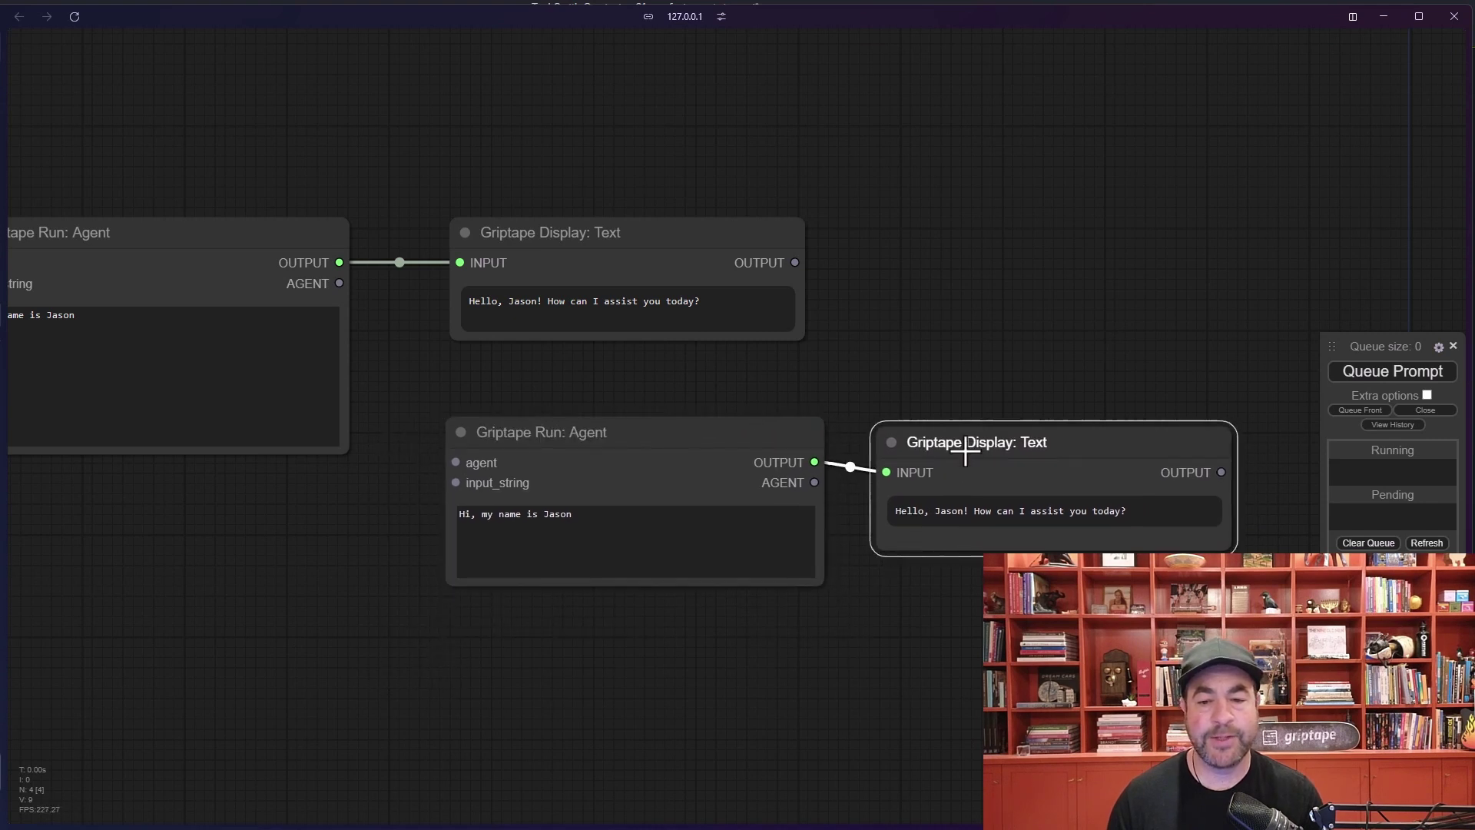
Replace the duplicated Run: Agent node's prompt with "What is my name?"
scroll(799, 723, up, 2)
drag(531, 684, 675, 724)
triple_click(607, 510)
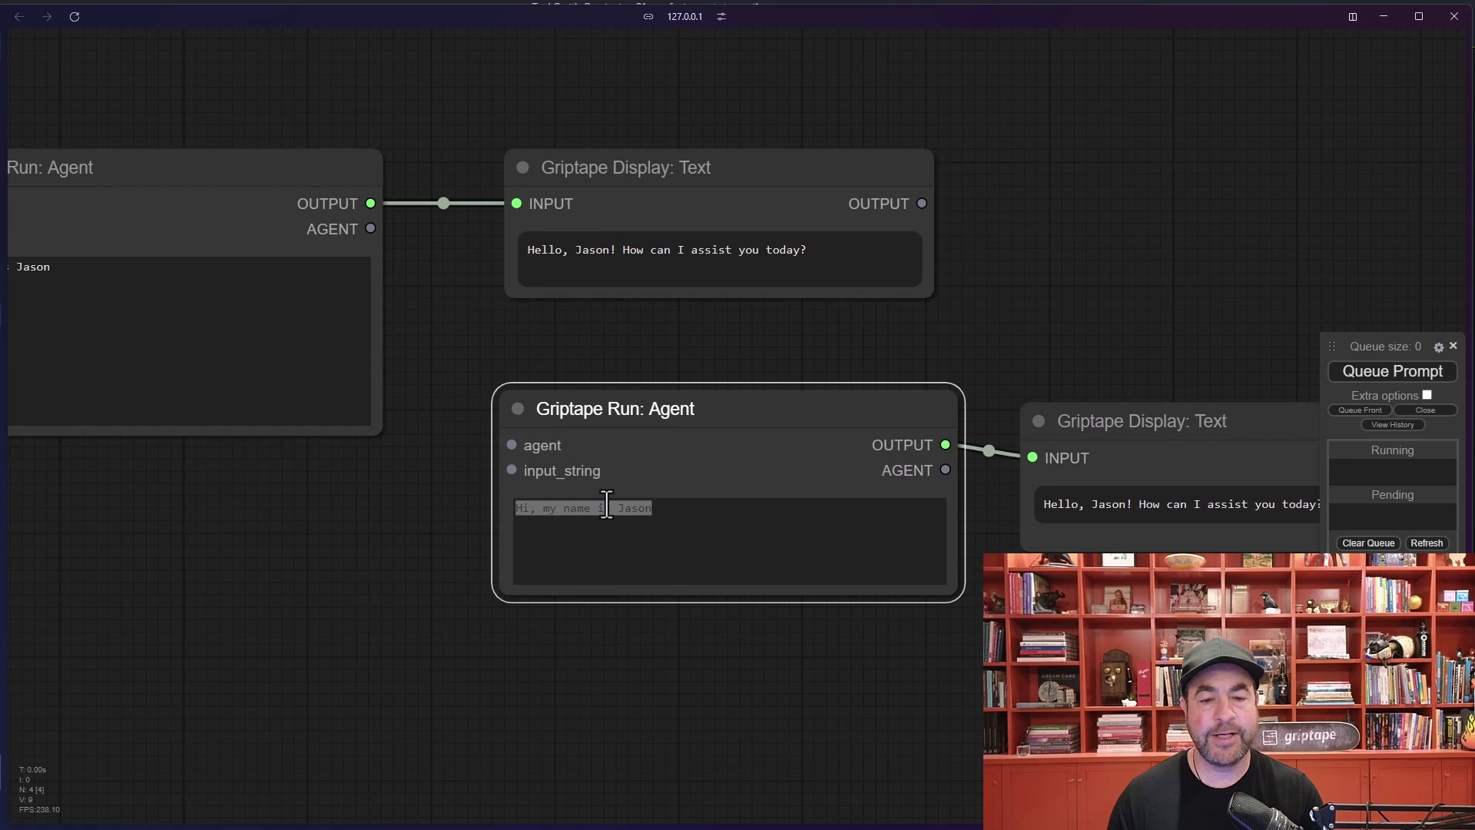
text(What is my name?)
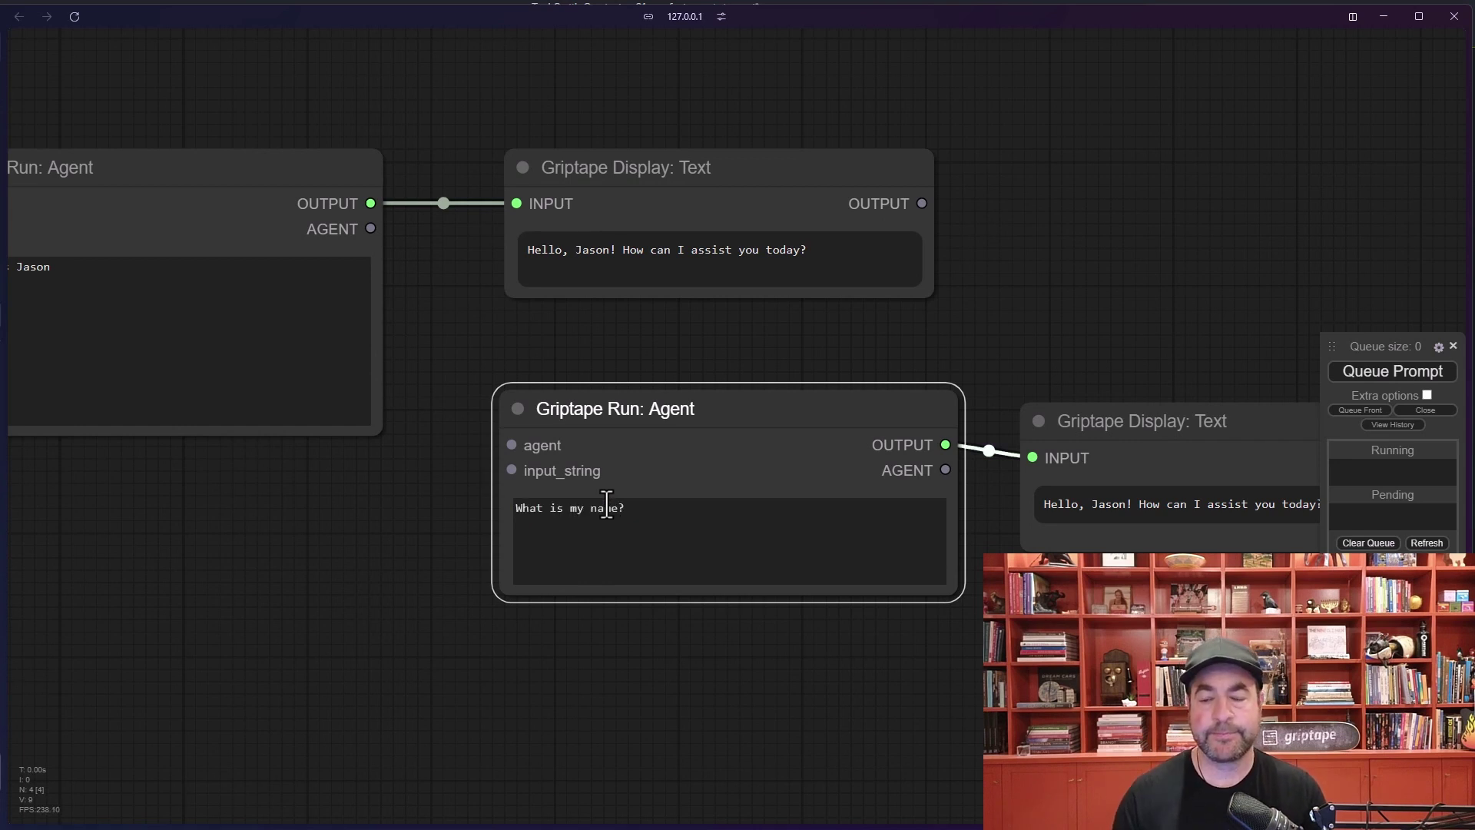
Queue the prompt to run both agents, and make the duplicated Display: Text node slightly taller
click(1366, 373)
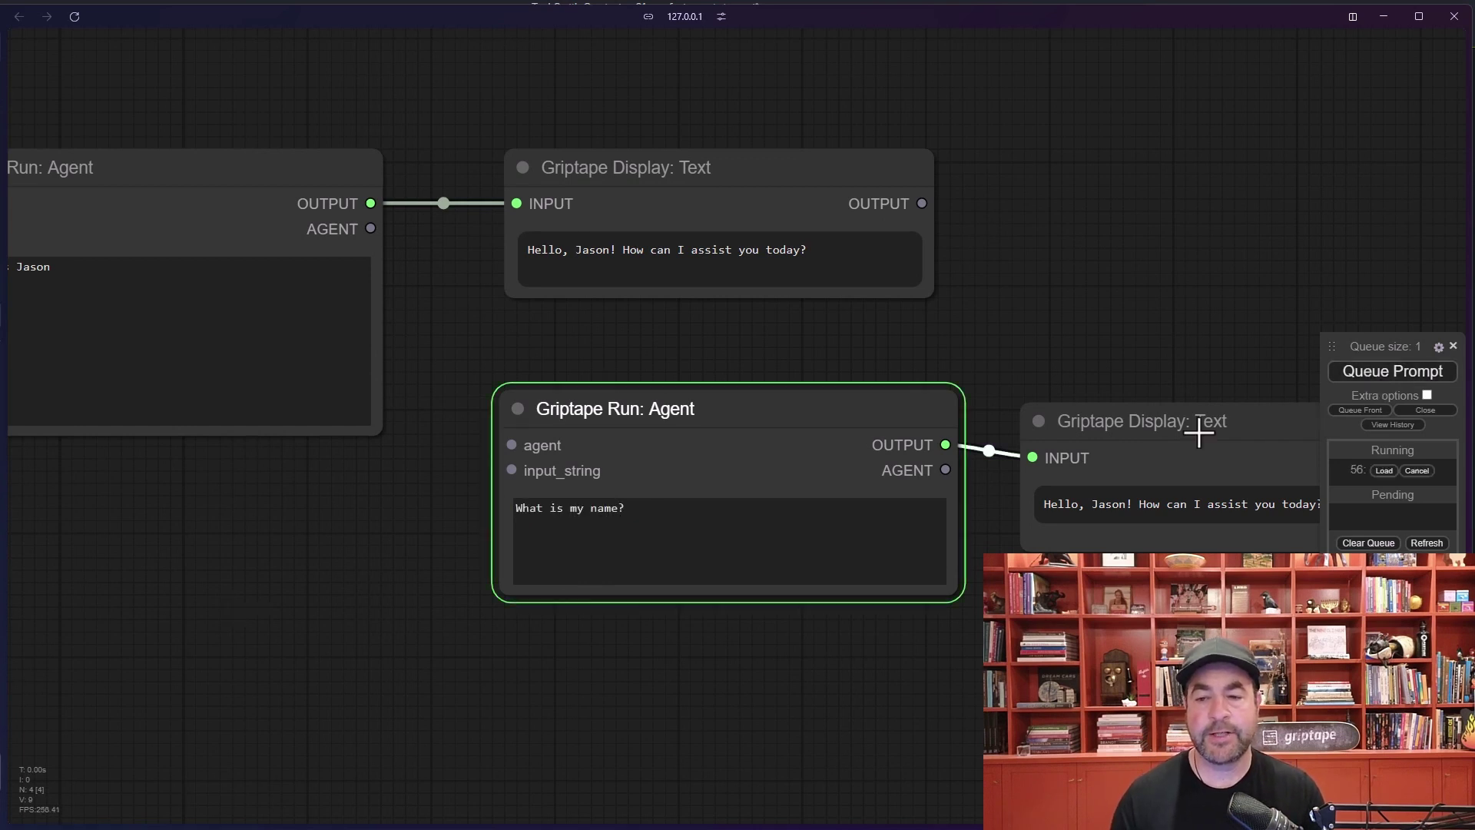
drag(1101, 605, 892, 508)
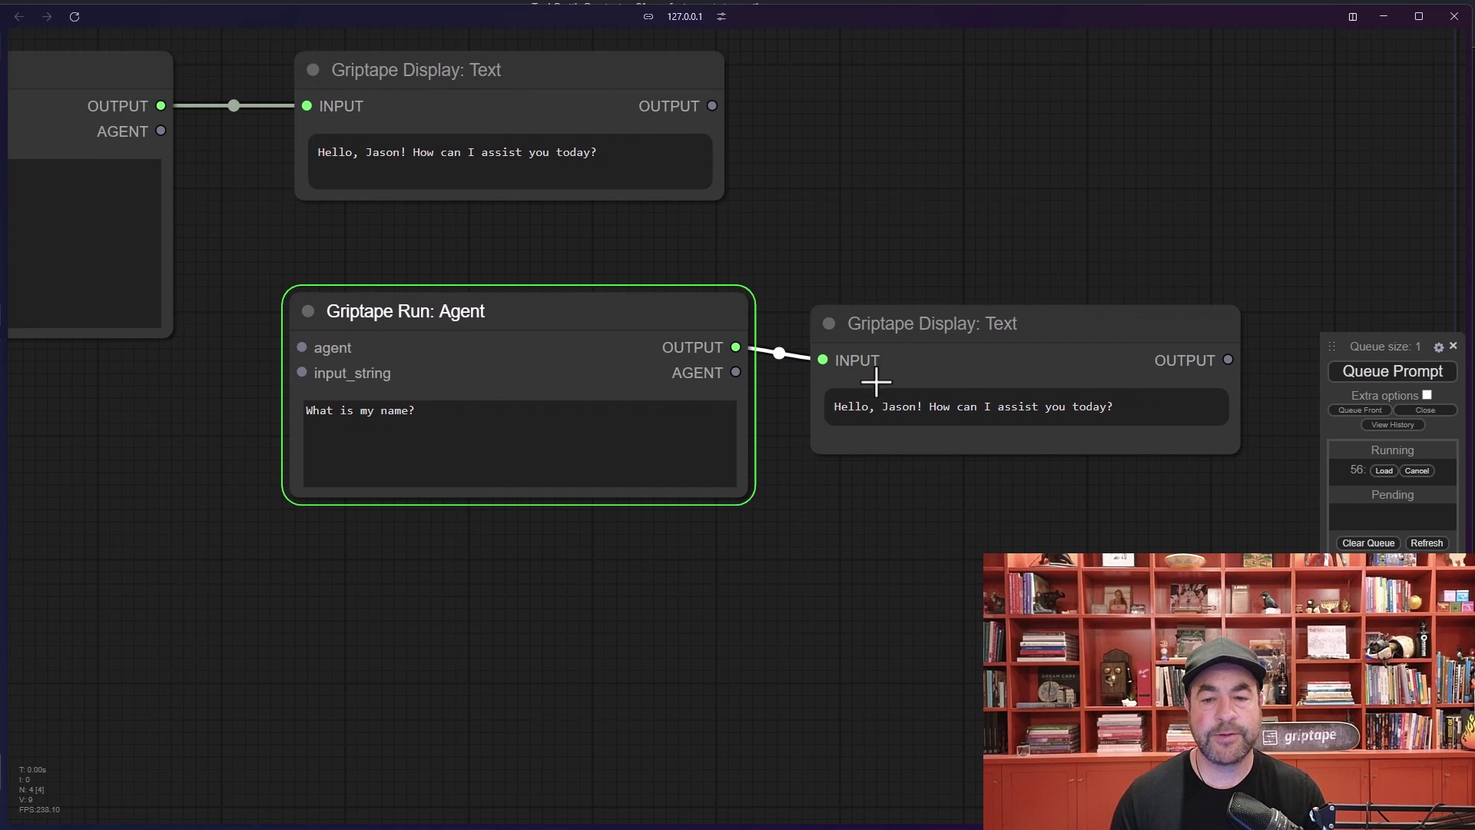
drag(1238, 448, 1241, 475)
Move the original Run: Agent and Display: Text nodes up and closer together, clear of the duplicated pair
drag(351, 588, 794, 781)
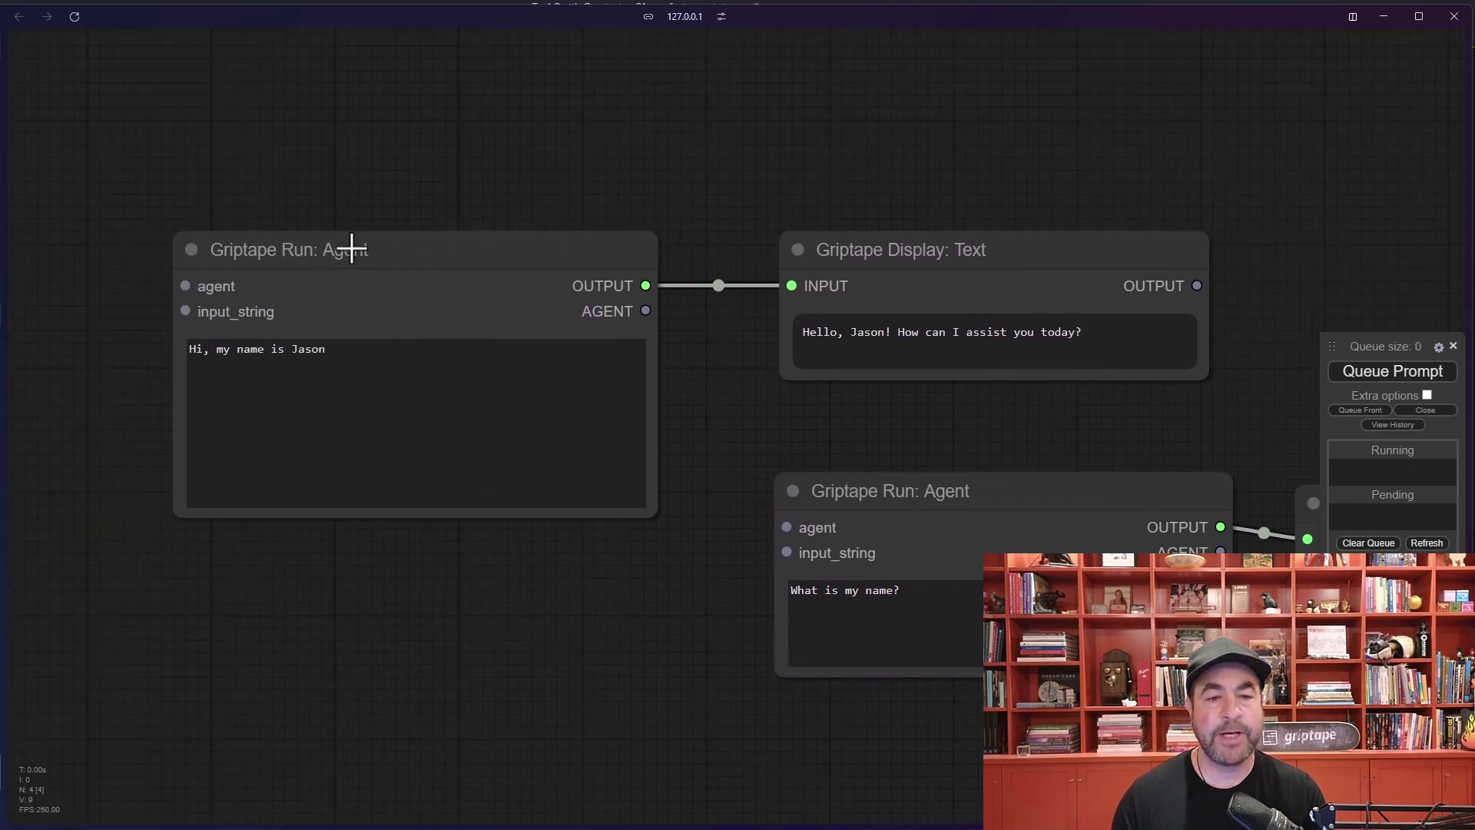
drag(347, 246, 388, 209)
drag(883, 250, 863, 223)
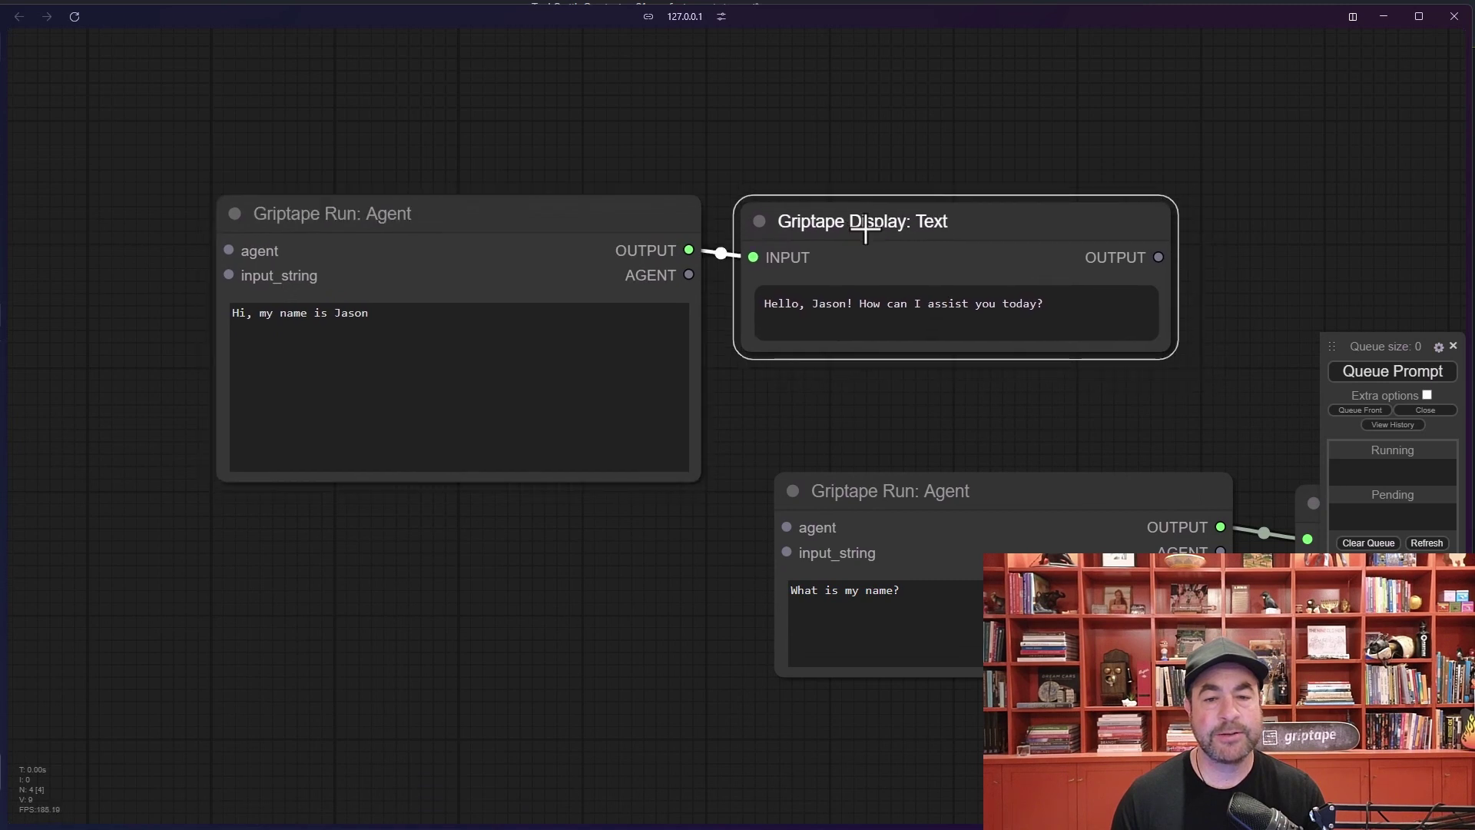
drag(366, 215, 370, 215)
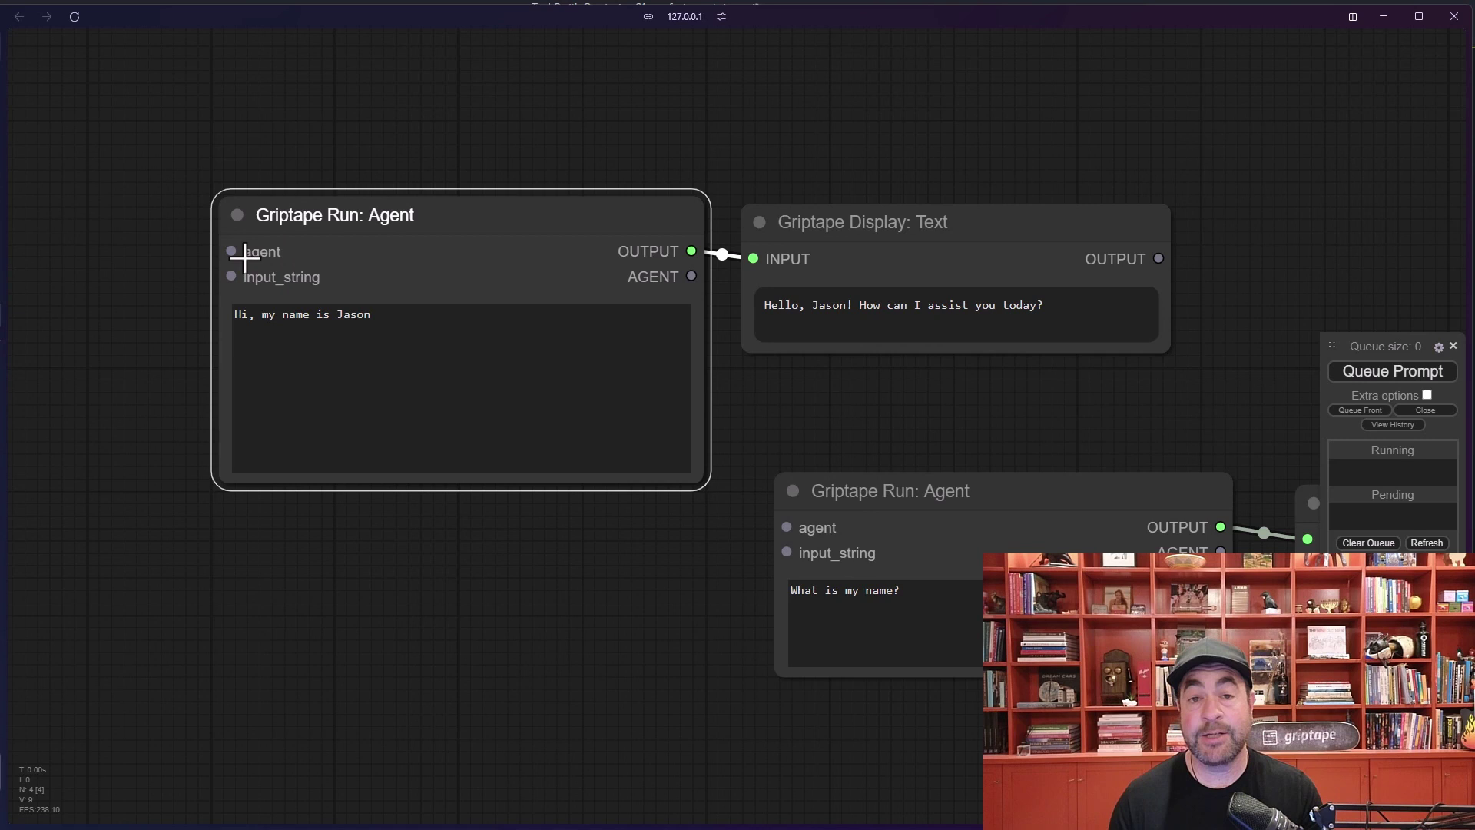
Adjust the positions of the duplicated pair and the original Run: Agent node so each agent lines up with its Display: Text node
drag(1028, 431, 754, 346)
click(681, 401)
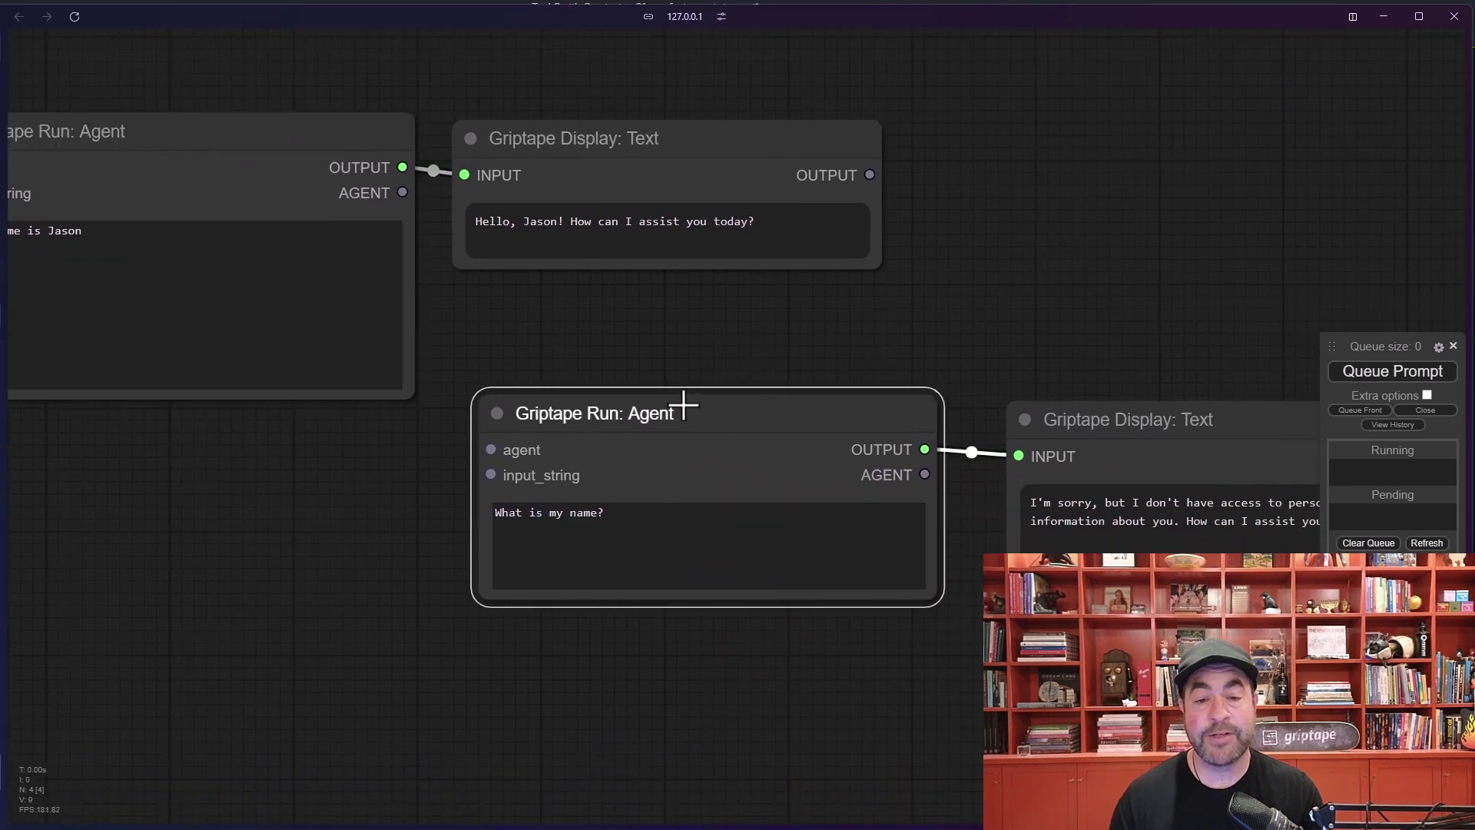
click(1095, 419)
scroll(892, 348, down, 1)
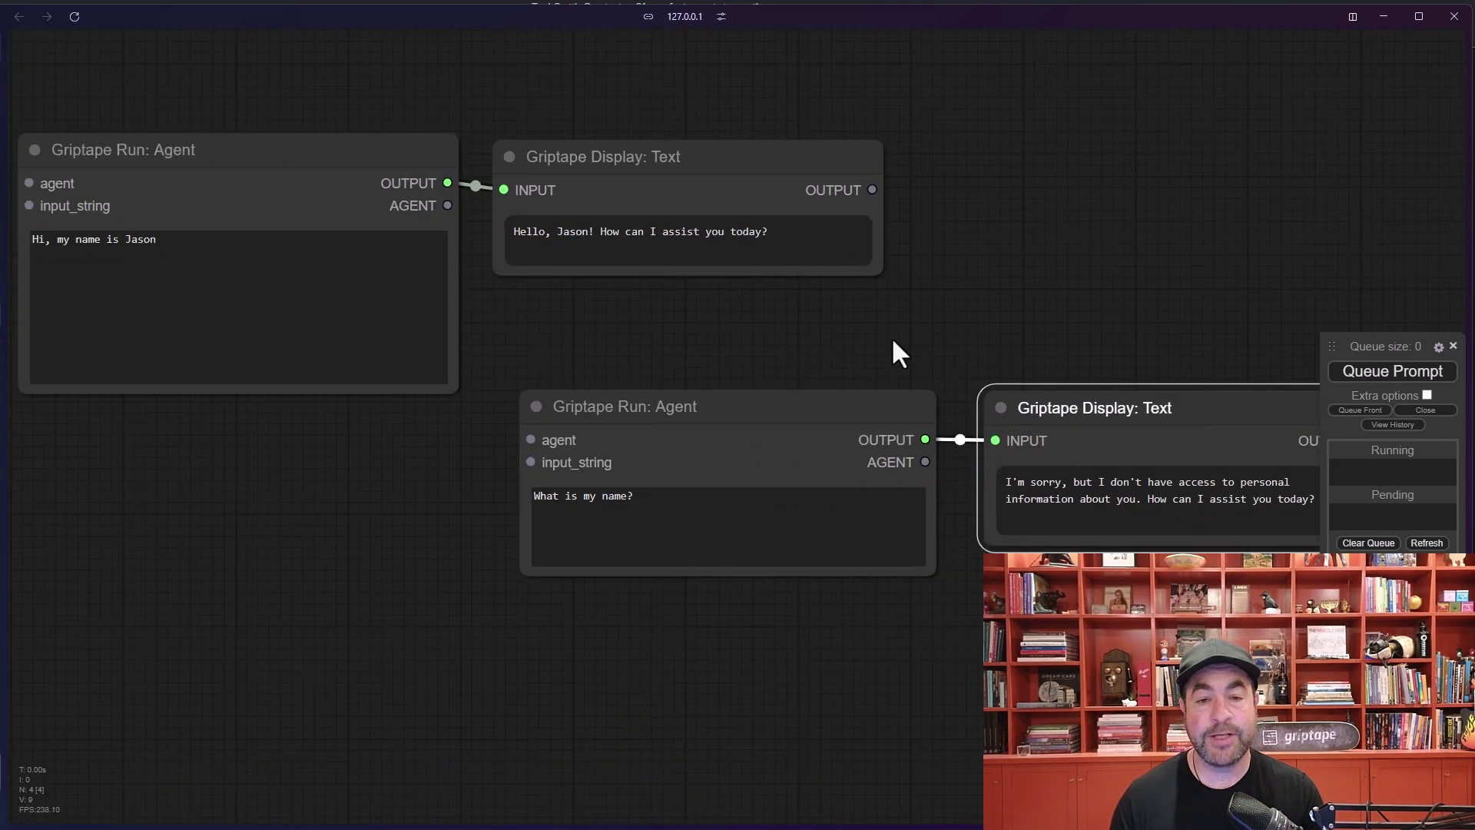
drag(819, 329, 856, 329)
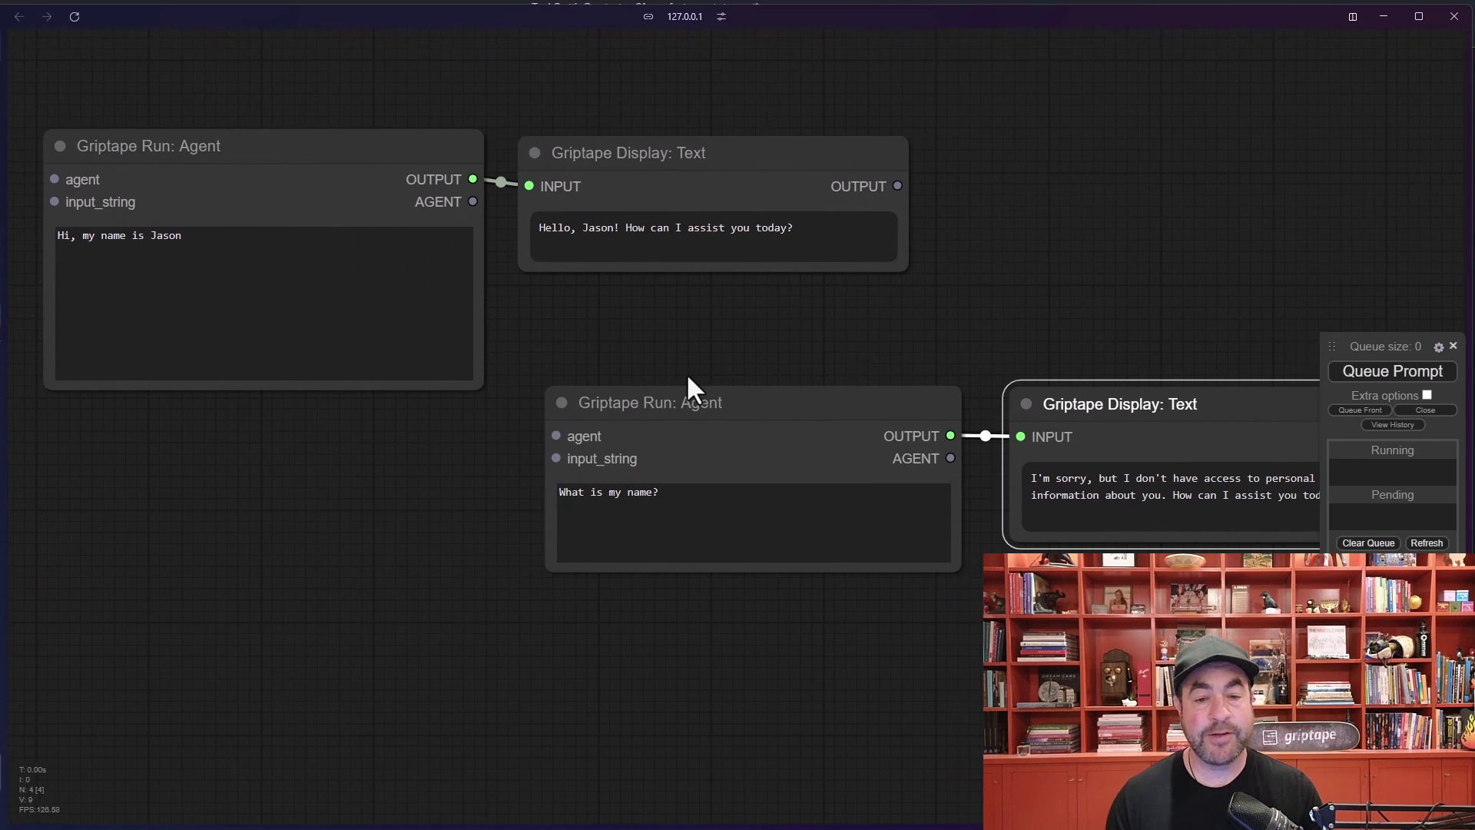
click(710, 398)
drag(712, 398, 711, 394)
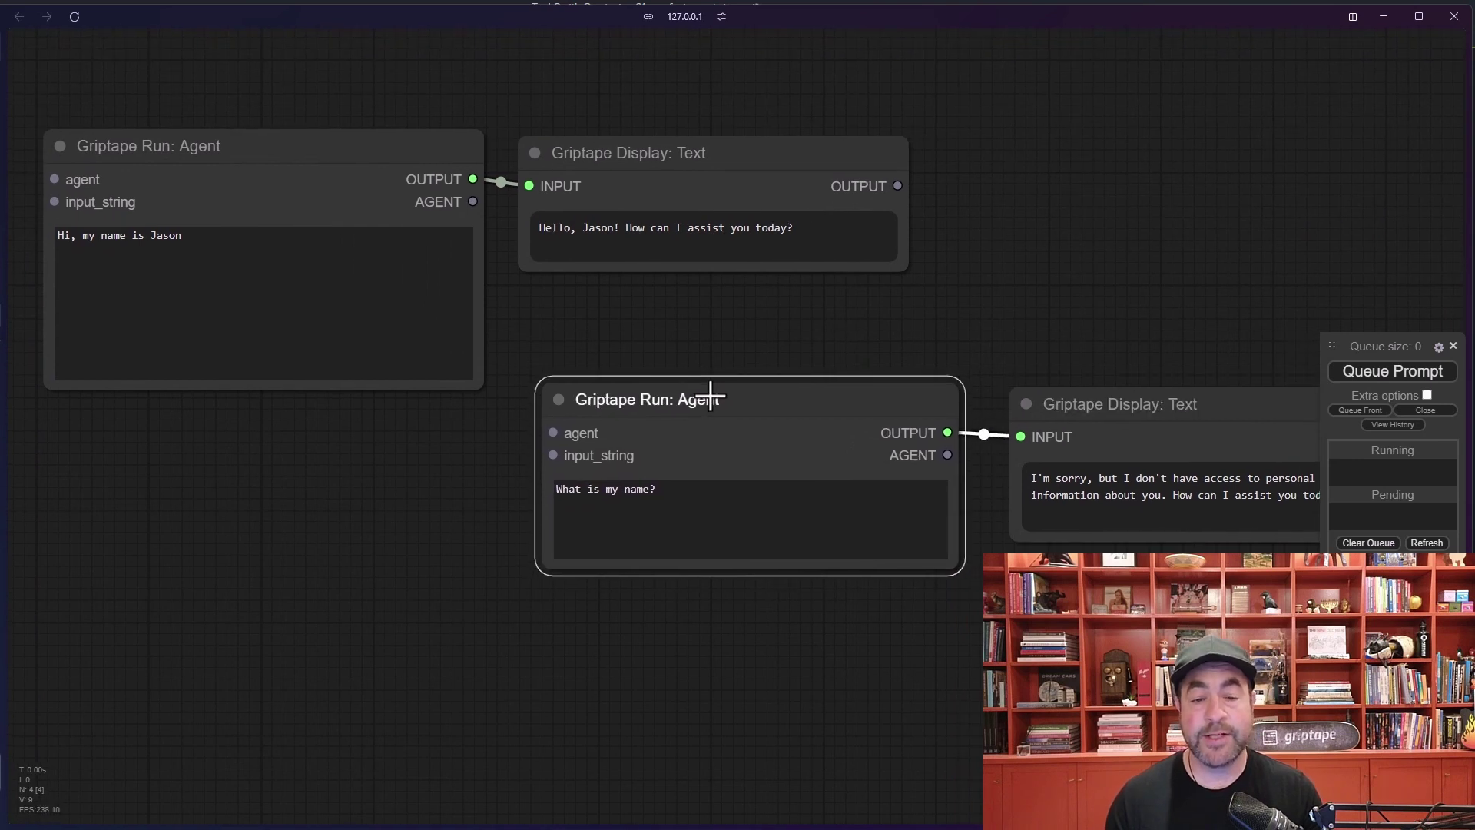
drag(269, 163, 277, 169)
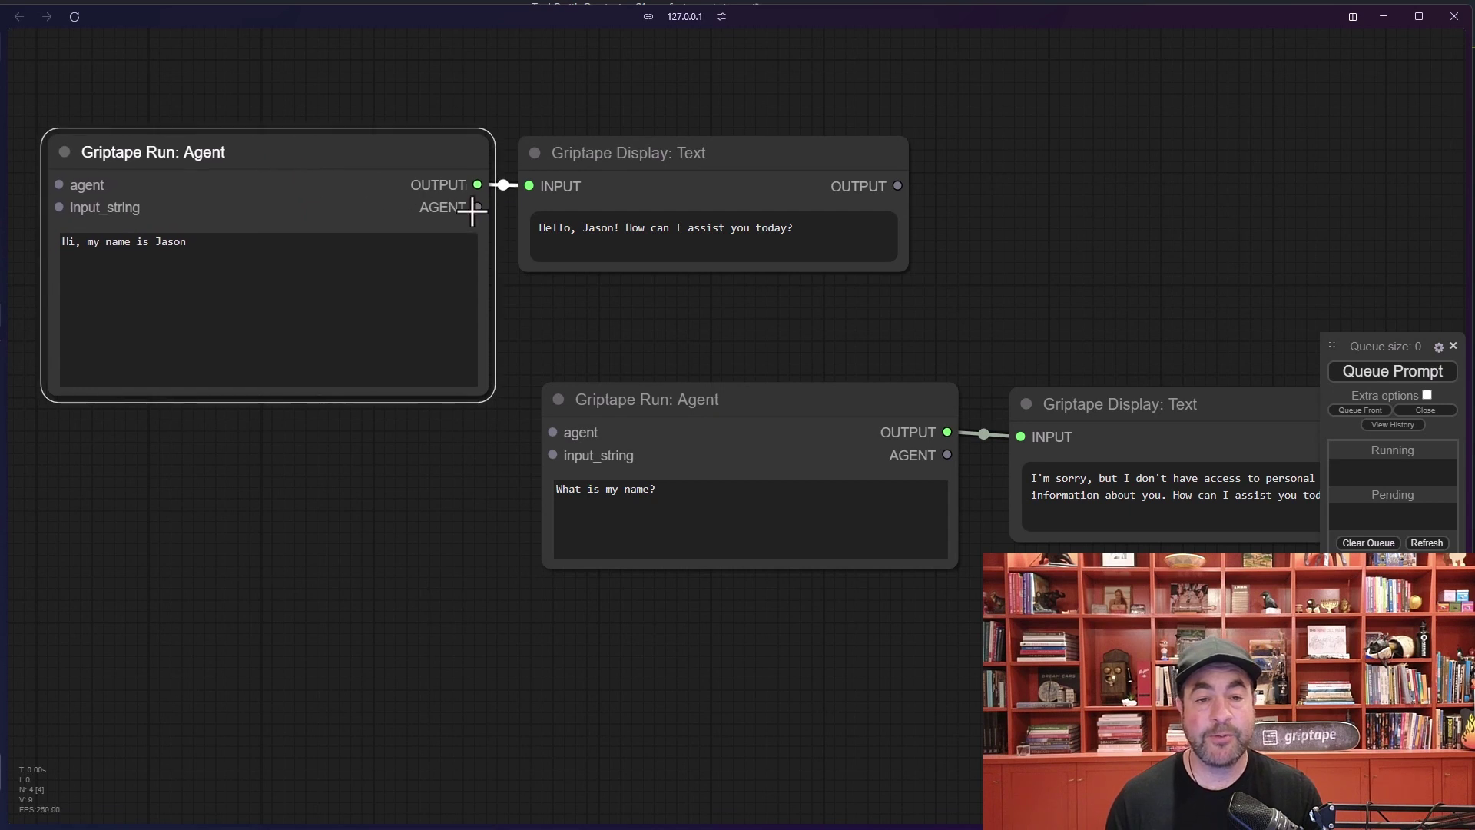
Connect the original Run: Agent node's AGENT output to the duplicate's agent input, and queue the prompt
drag(477, 209, 553, 431)
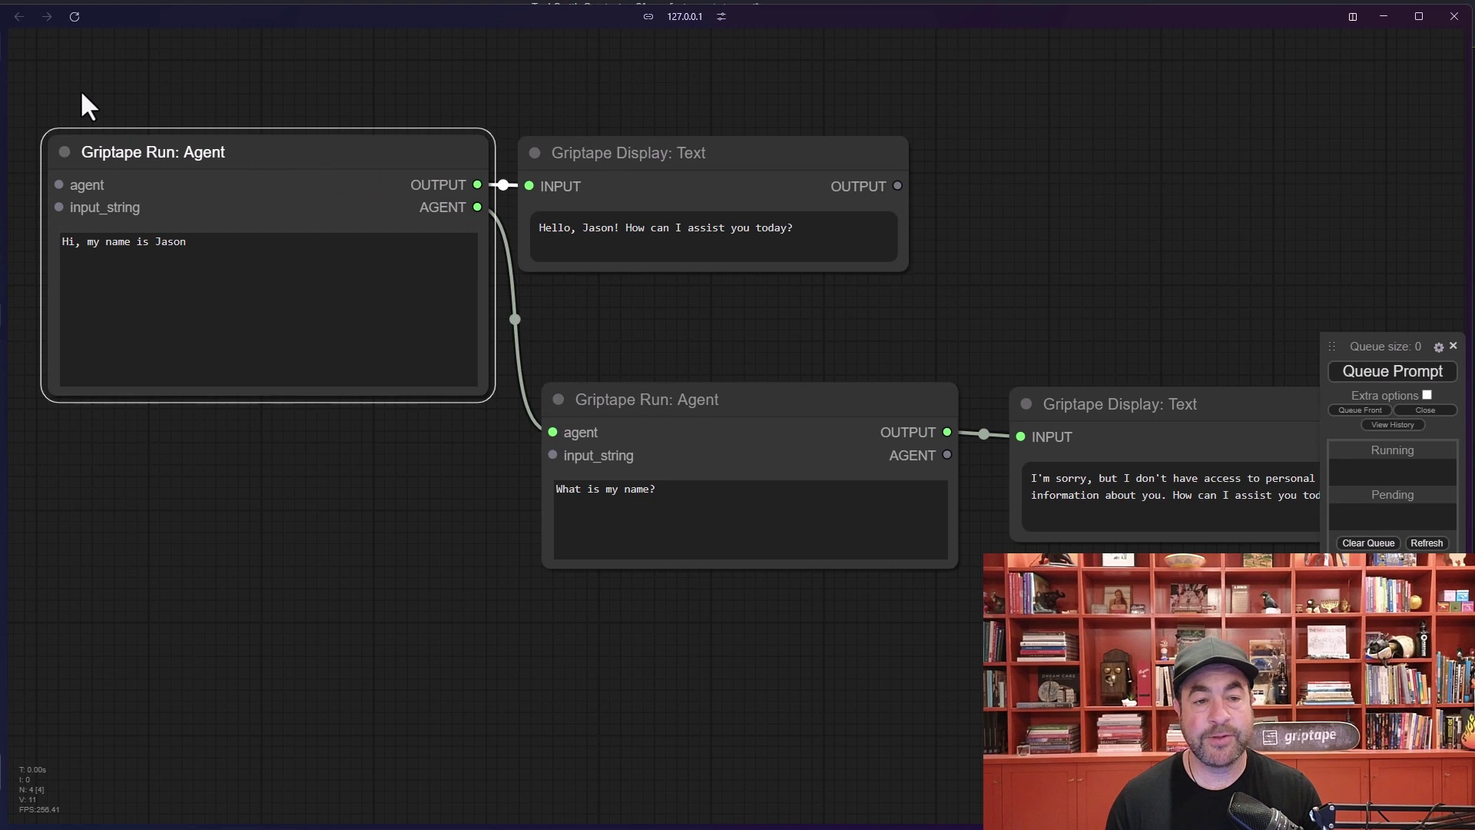
click(1394, 372)
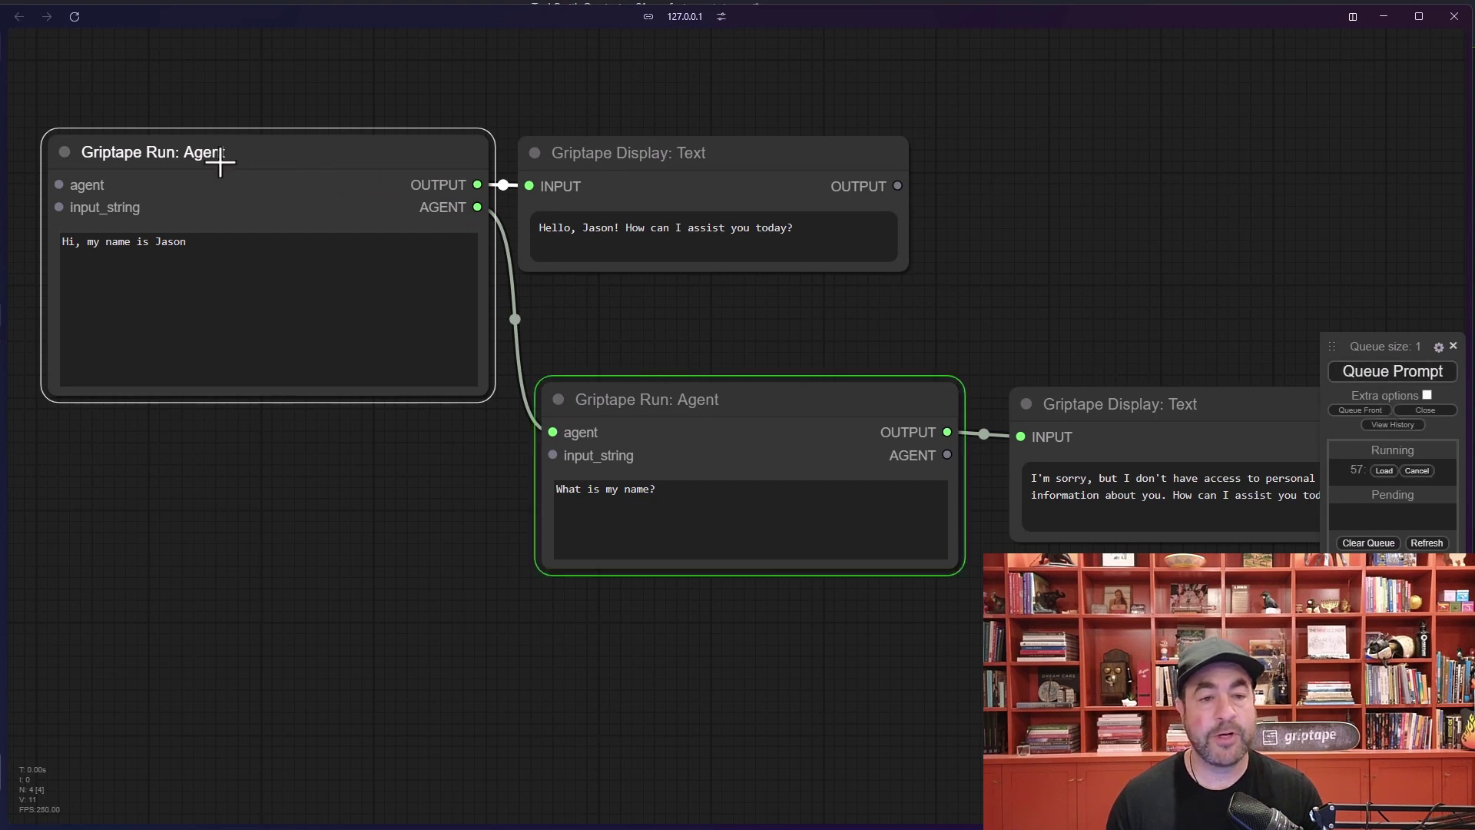
drag(796, 339, 610, 306)
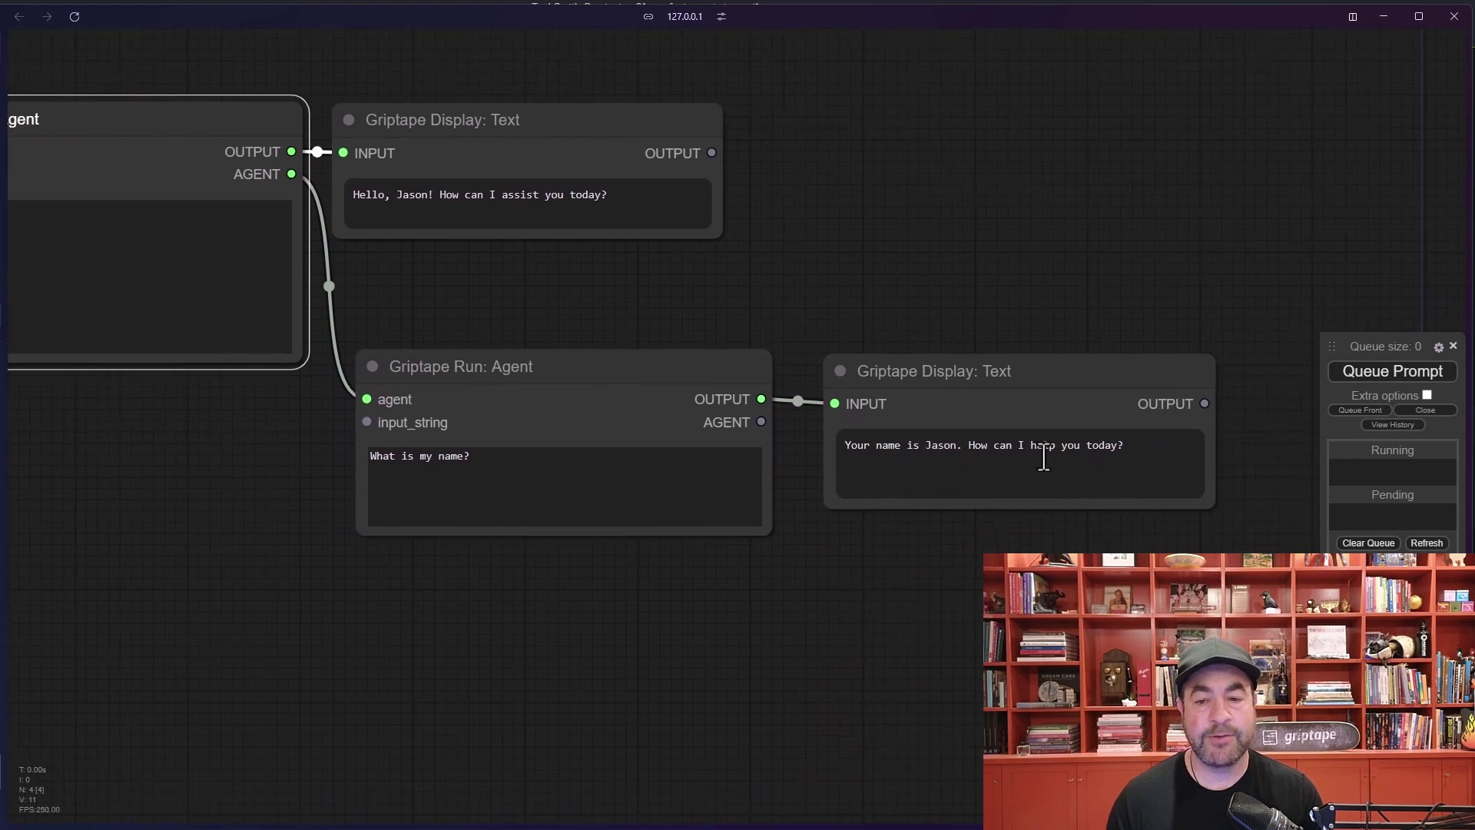
Review the chained Run: Agent nodes, from the first prompt through the agent connection to the second displayed response
drag(495, 644, 731, 718)
scroll(496, 596, up, 1)
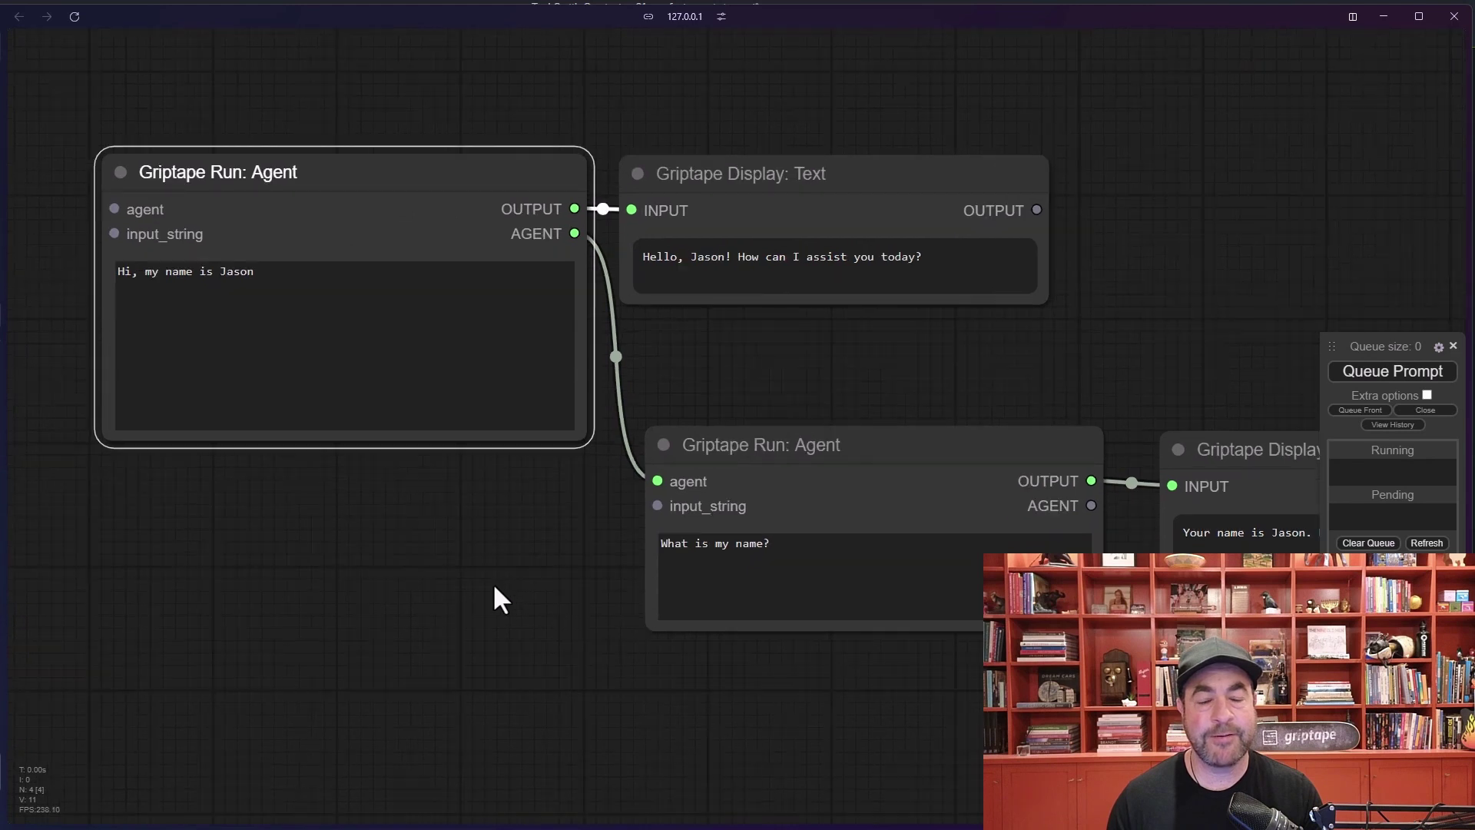
drag(309, 184, 305, 189)
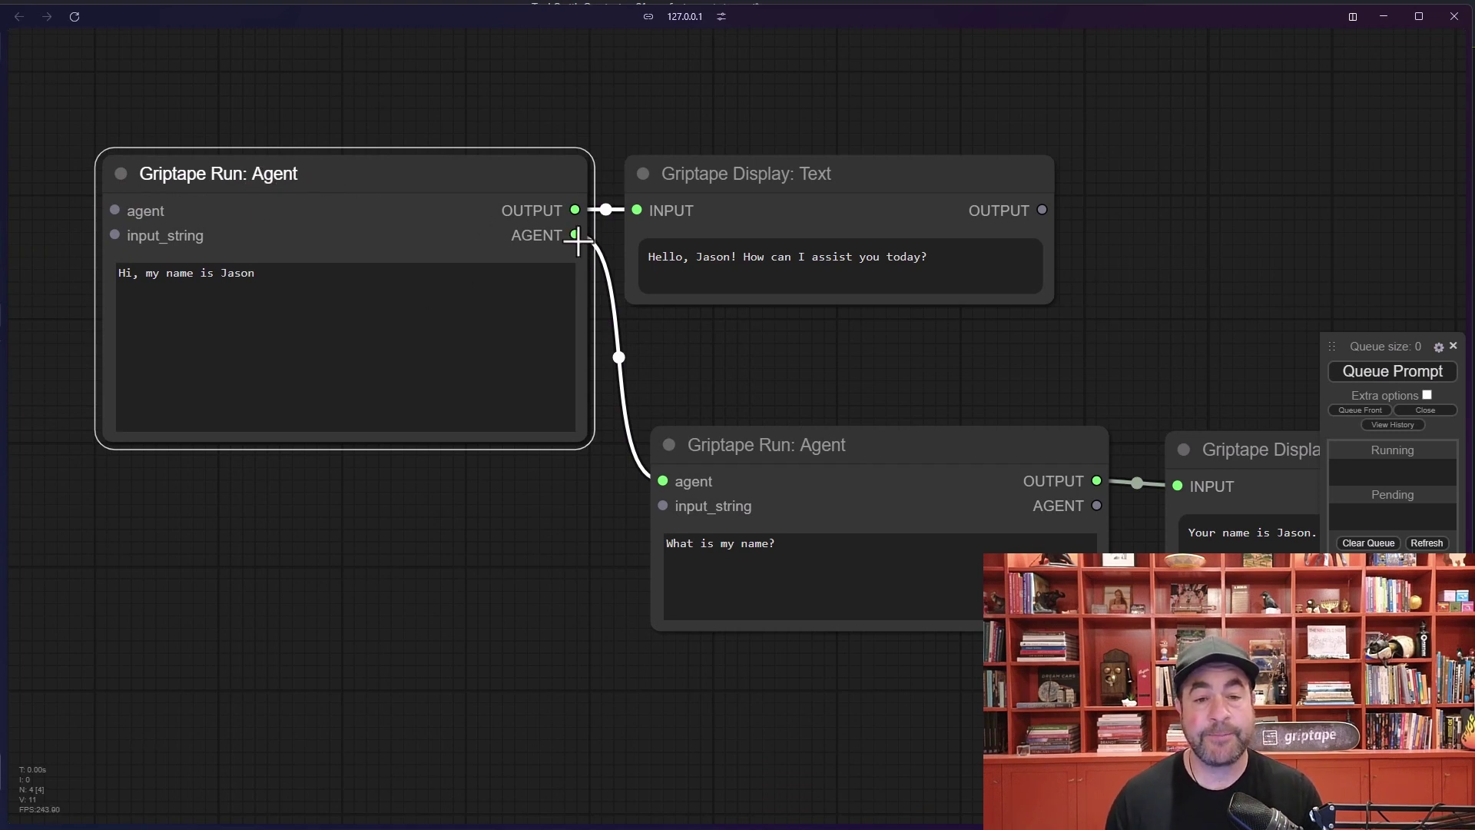
drag(755, 455, 732, 451)
drag(780, 360, 481, 301)
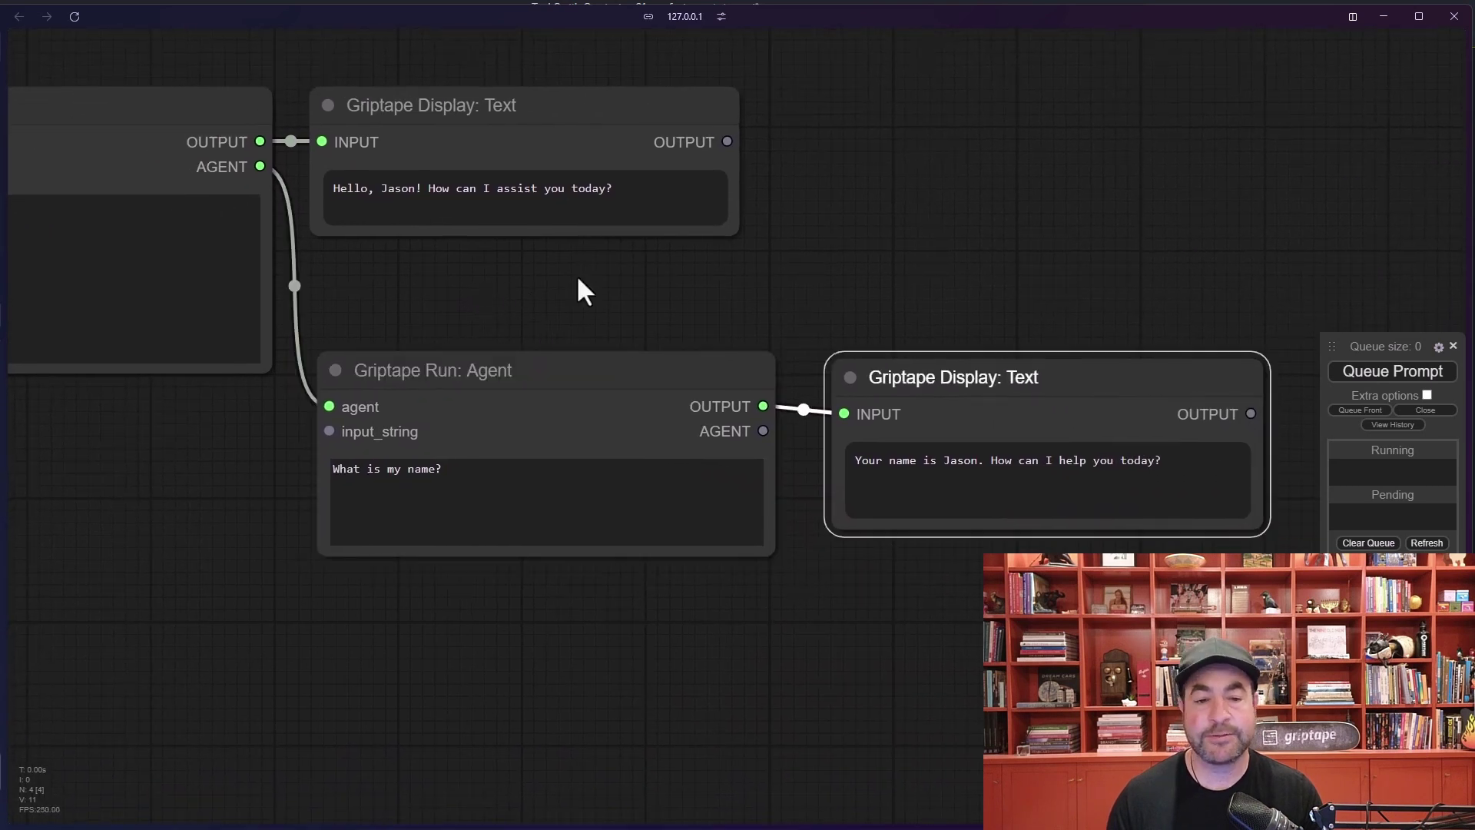
click(578, 279)
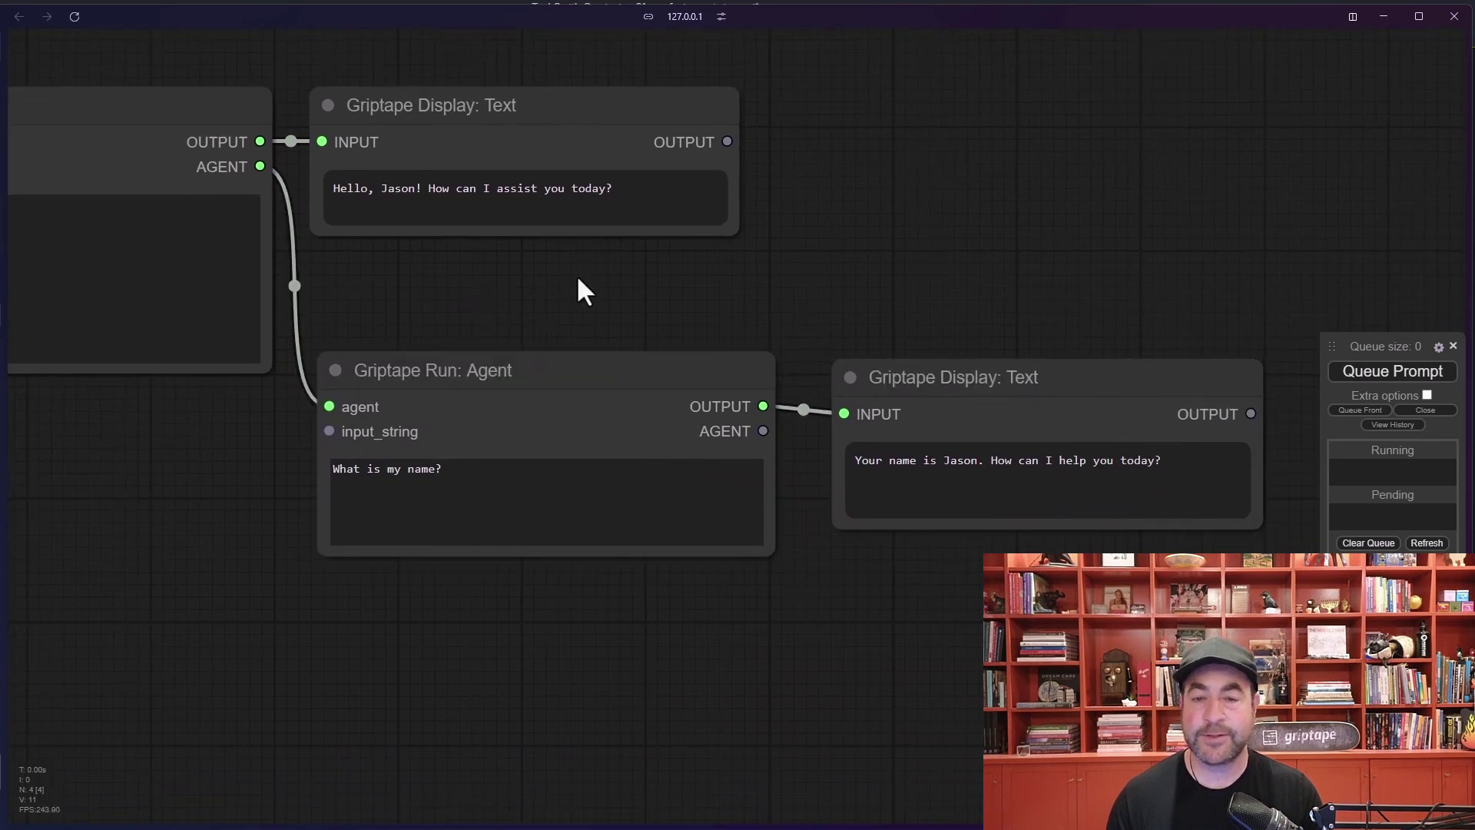
drag(569, 285, 758, 280)
scroll(1192, 354, right, 3)
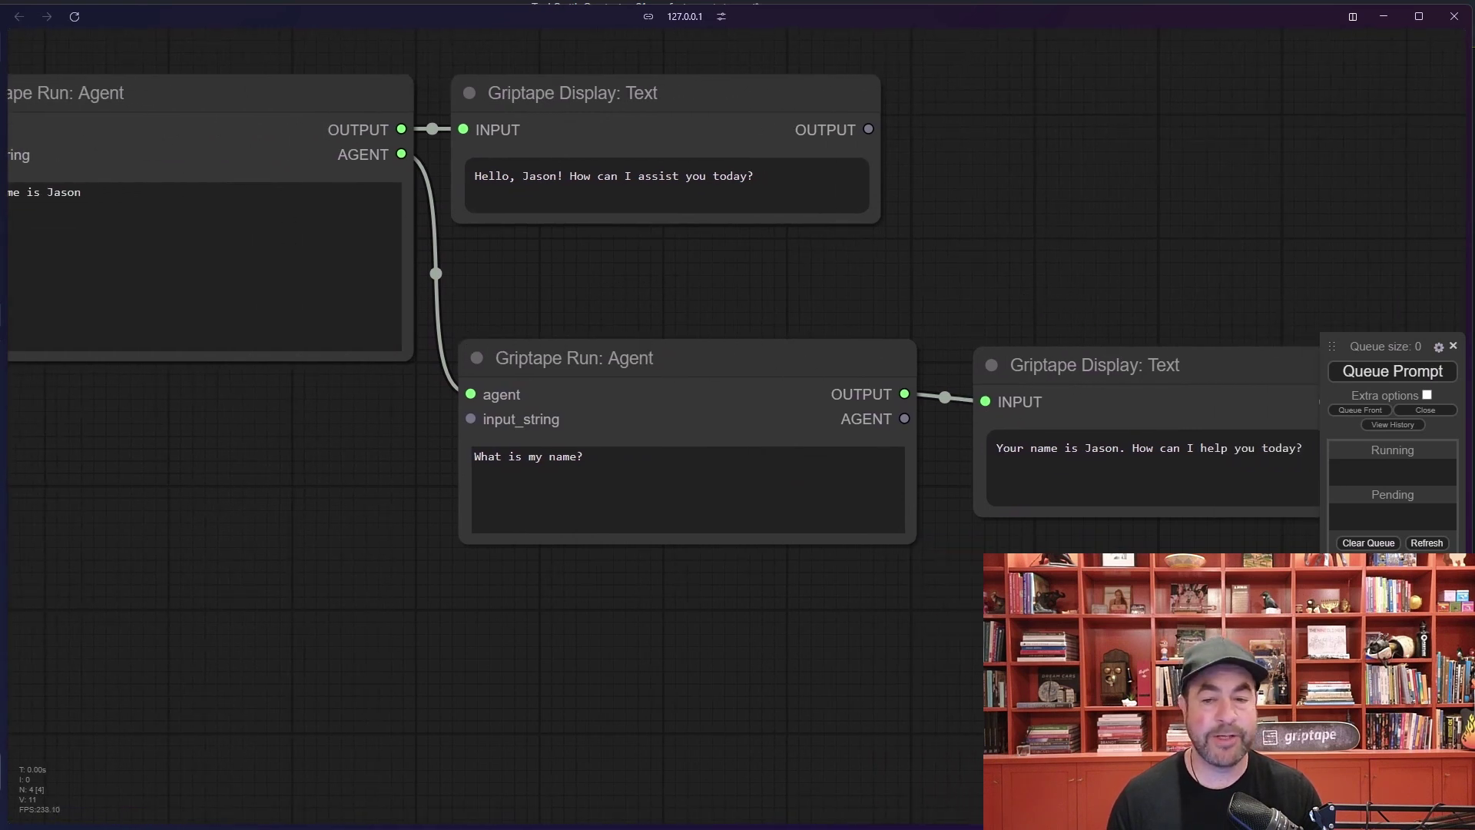
drag(506, 604, 663, 714)
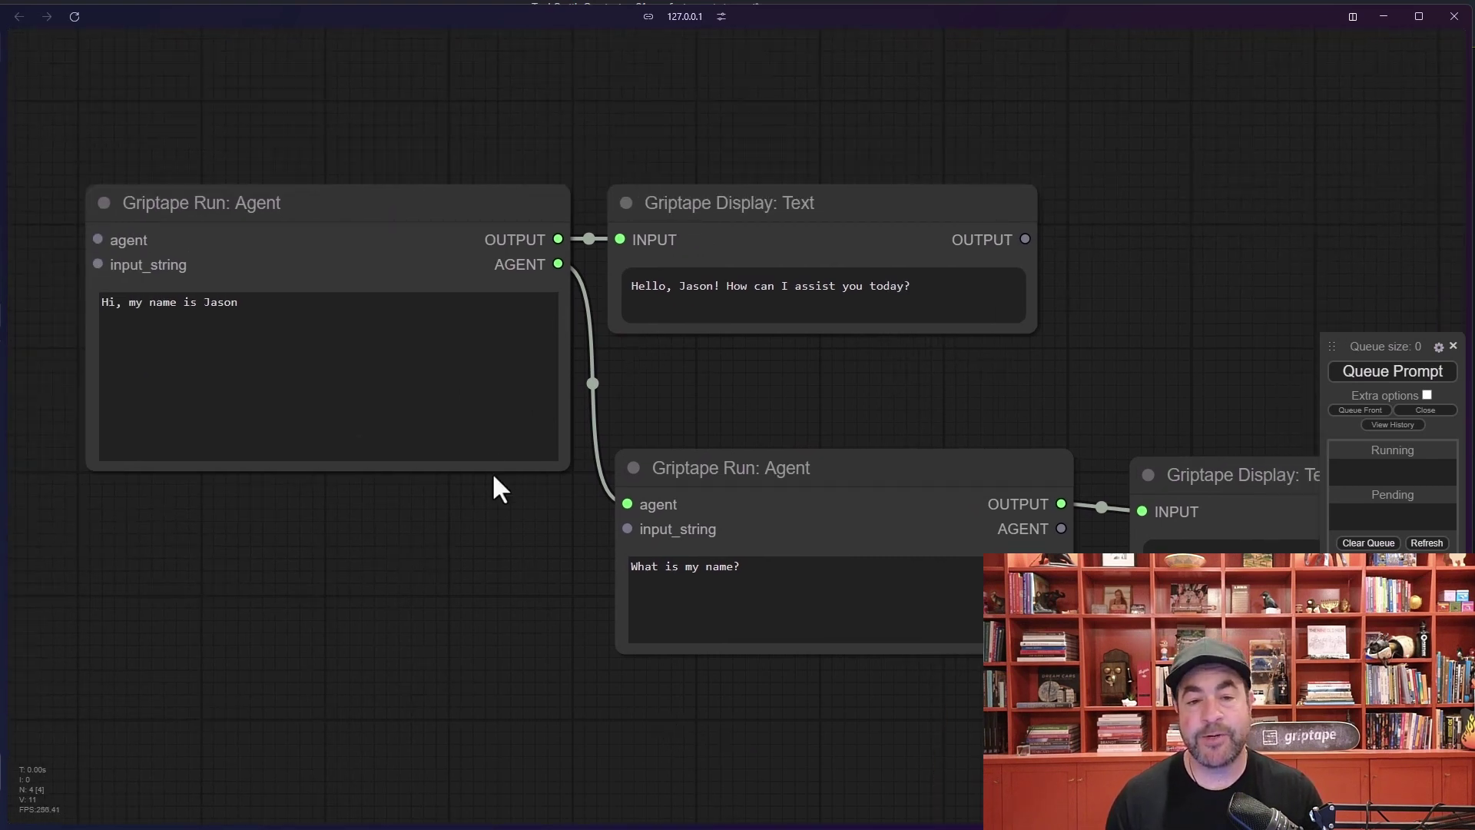
scroll(500, 488, left, 8)
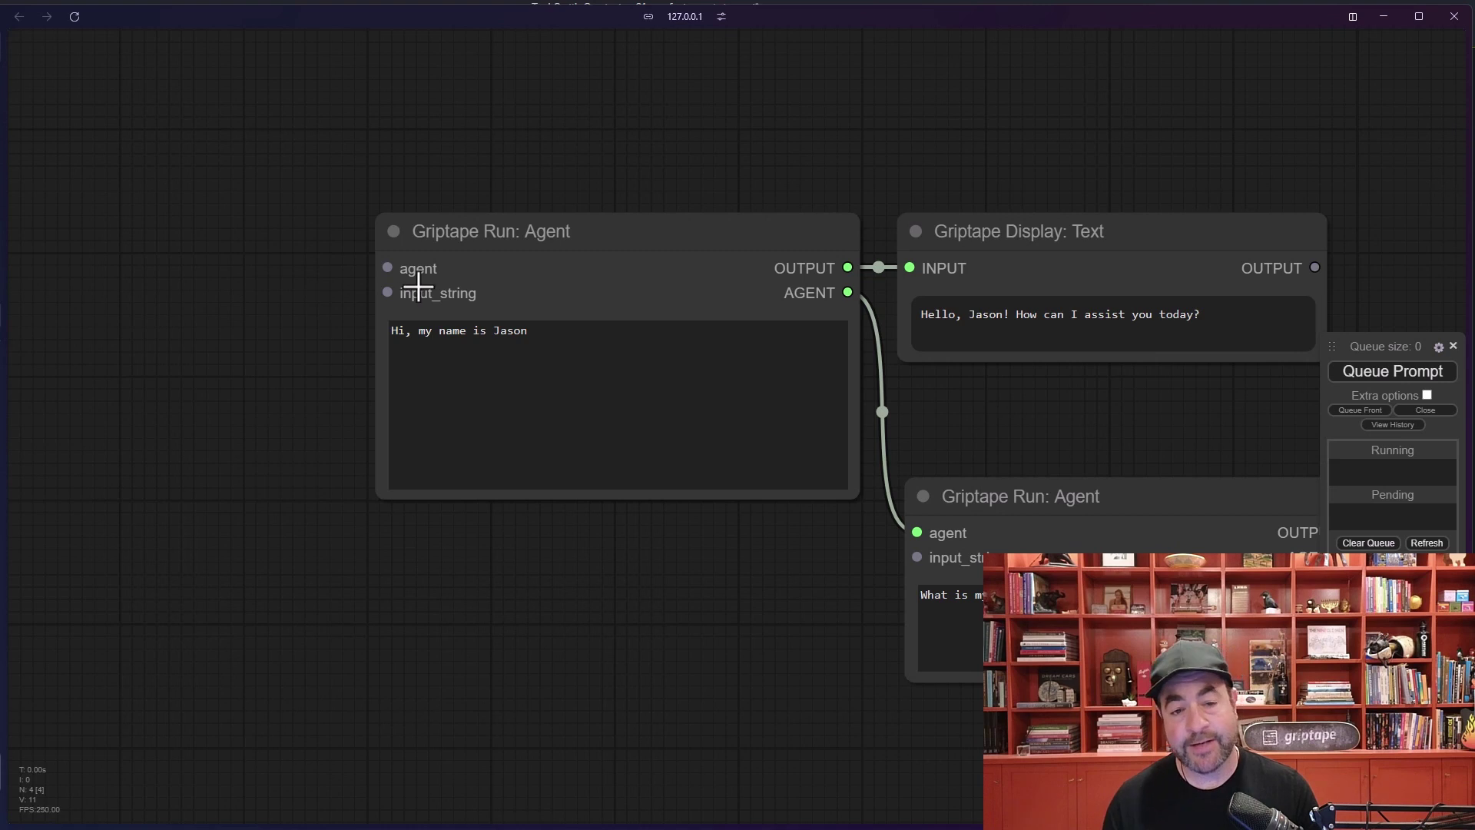
click(487, 399)
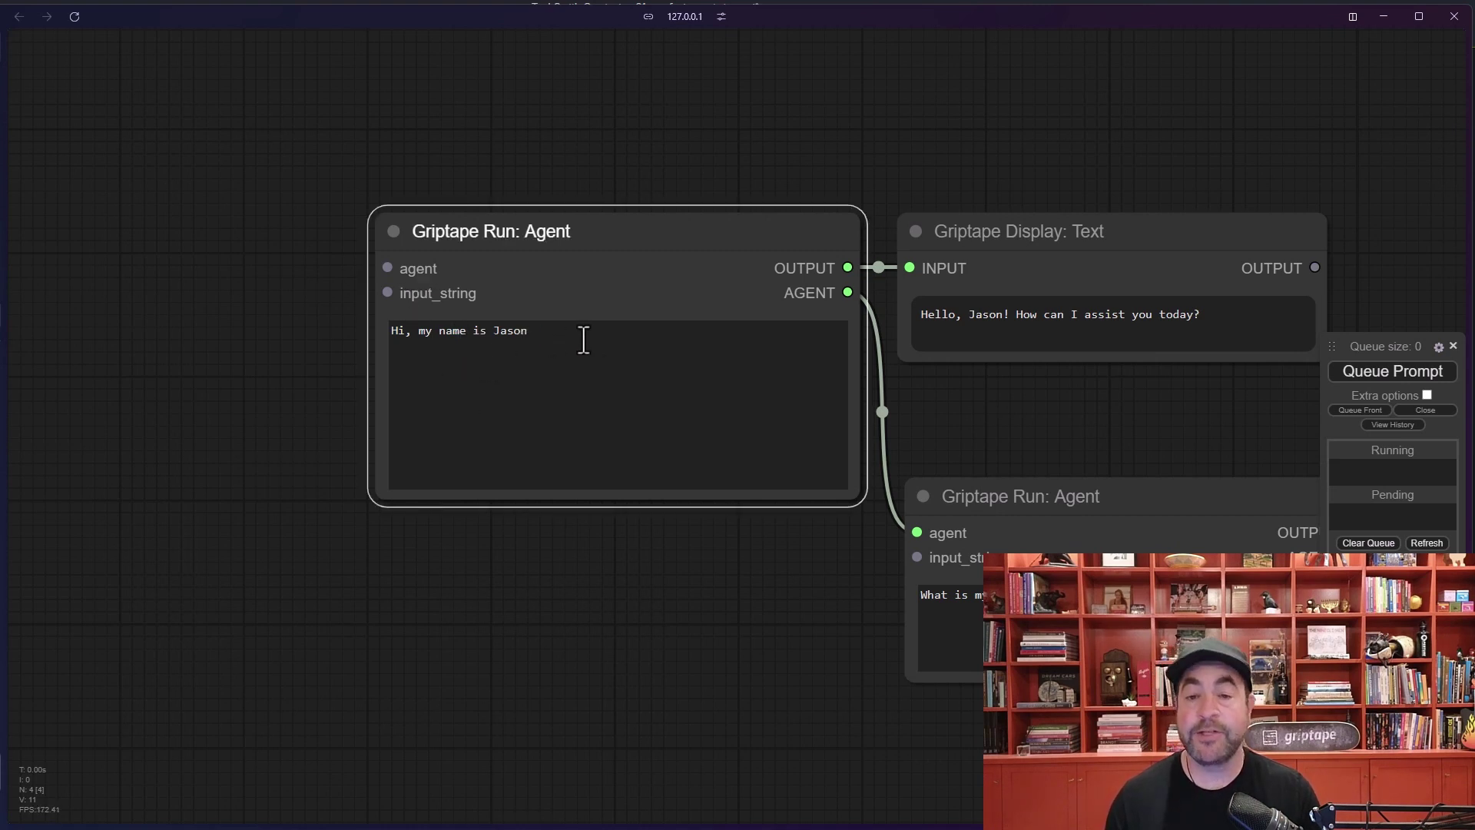
drag(1080, 442, 563, 388)
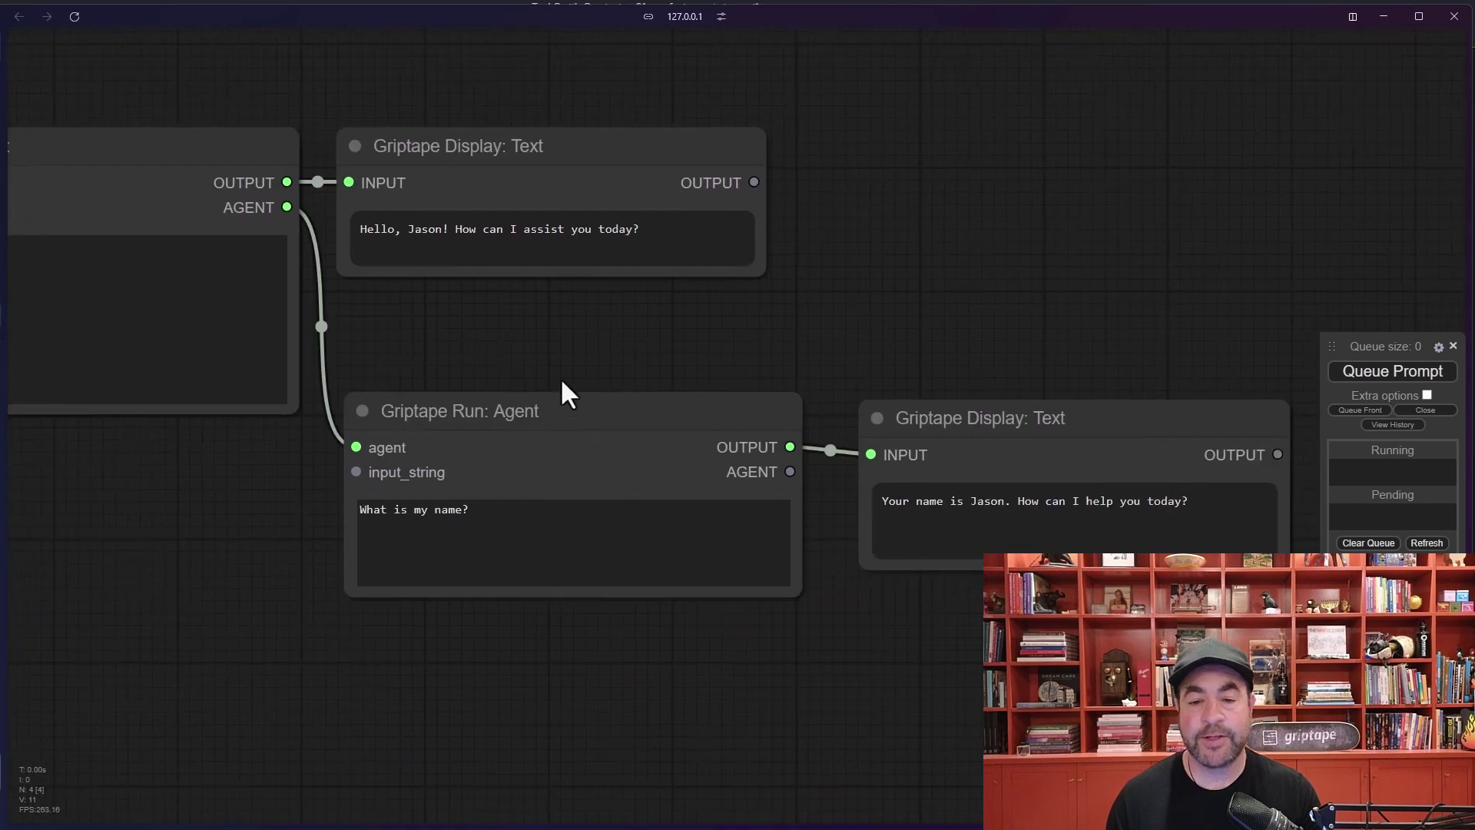
Delete the duplicated Run: Agent node and its Display: Text node
click(563, 390)
shift+click(978, 409)
key(Delete)
Reduce the height of the remaining Run: Agent node and move the Display: Text node slightly closer to it
drag(379, 467, 845, 453)
scroll(638, 544, up, 1)
drag(638, 544, 625, 569)
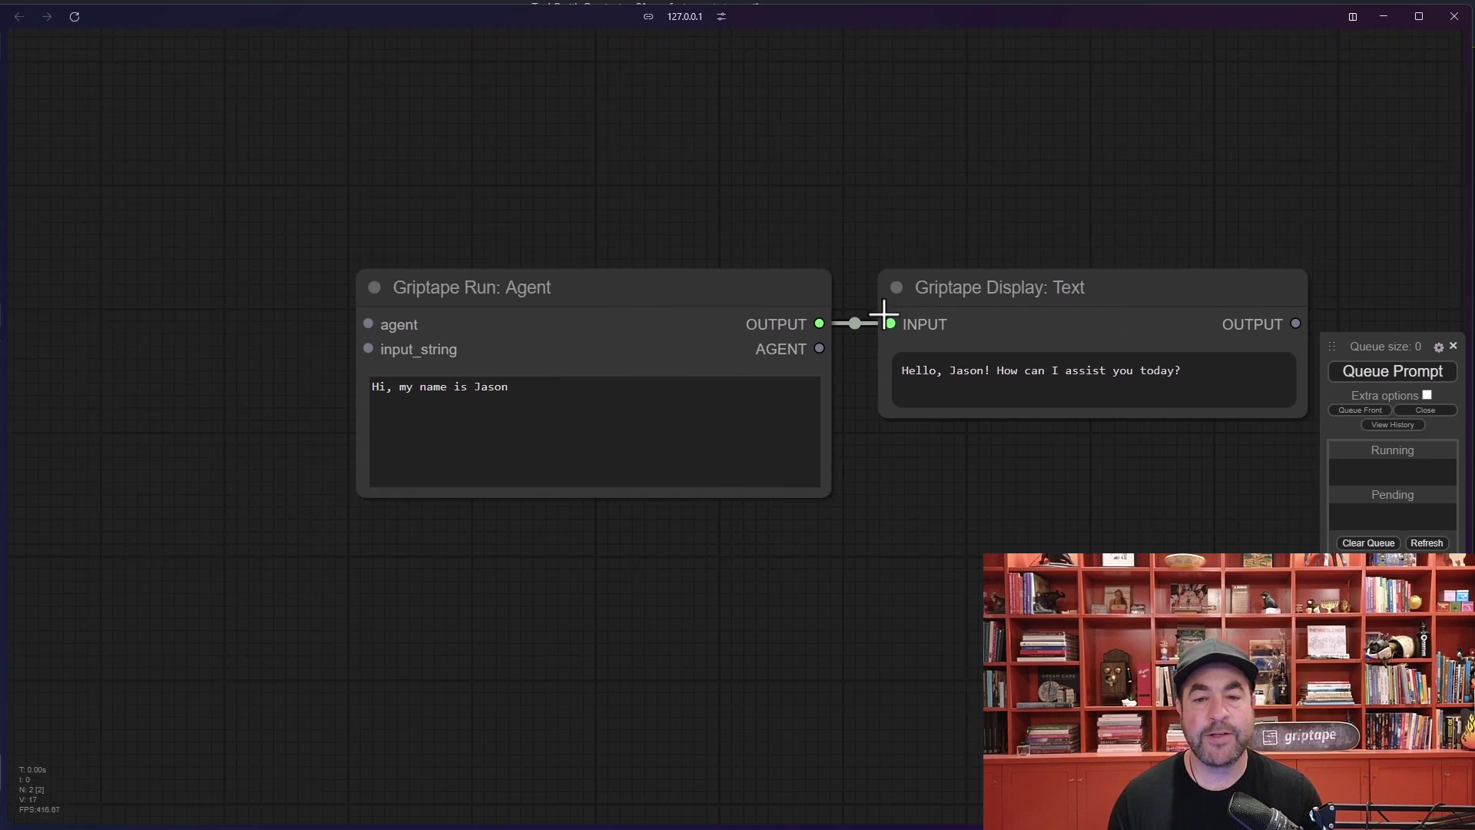
drag(967, 285, 961, 289)
click(862, 544)
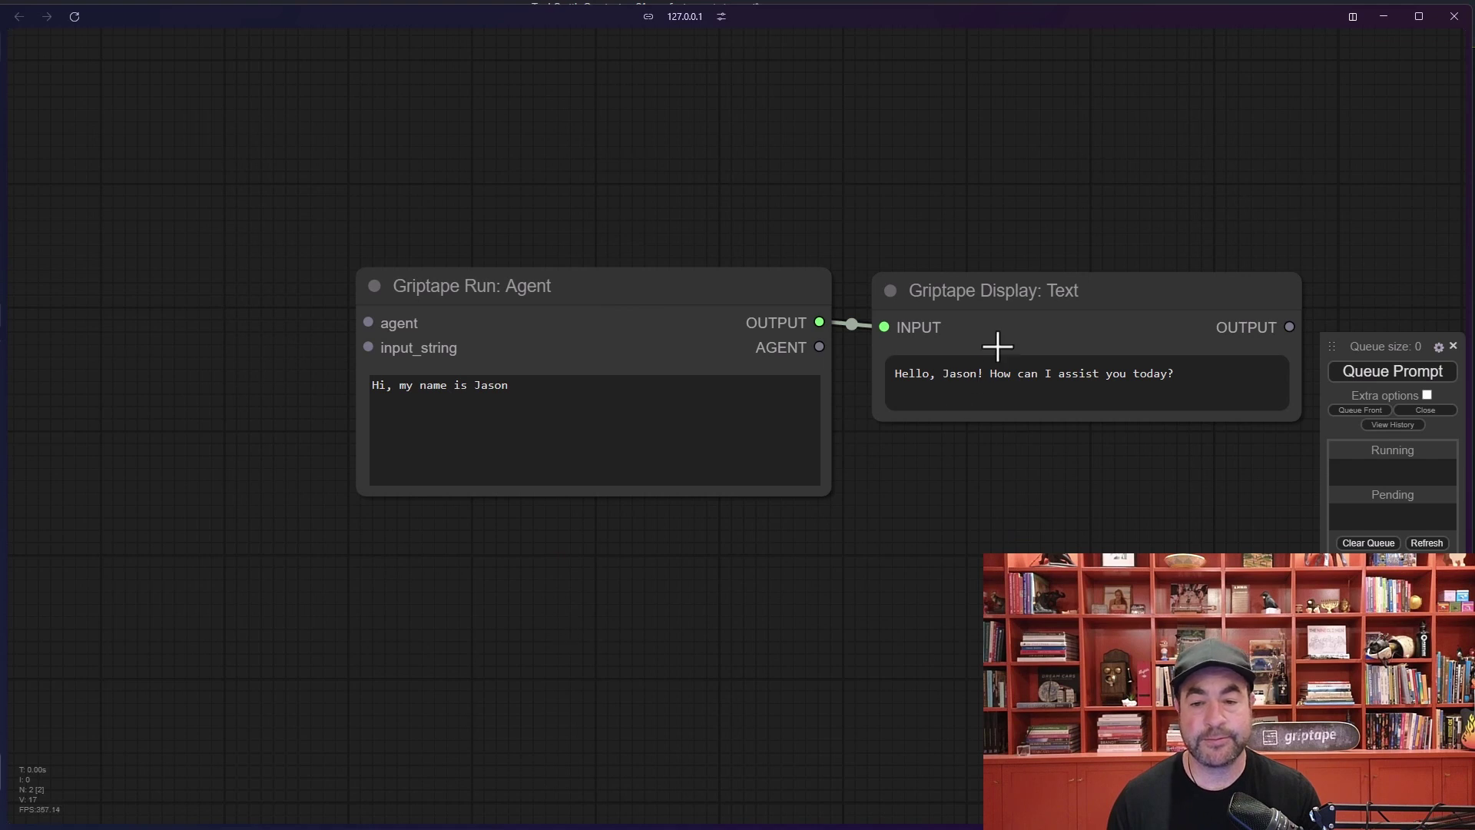
click(941, 288)
click(503, 387)
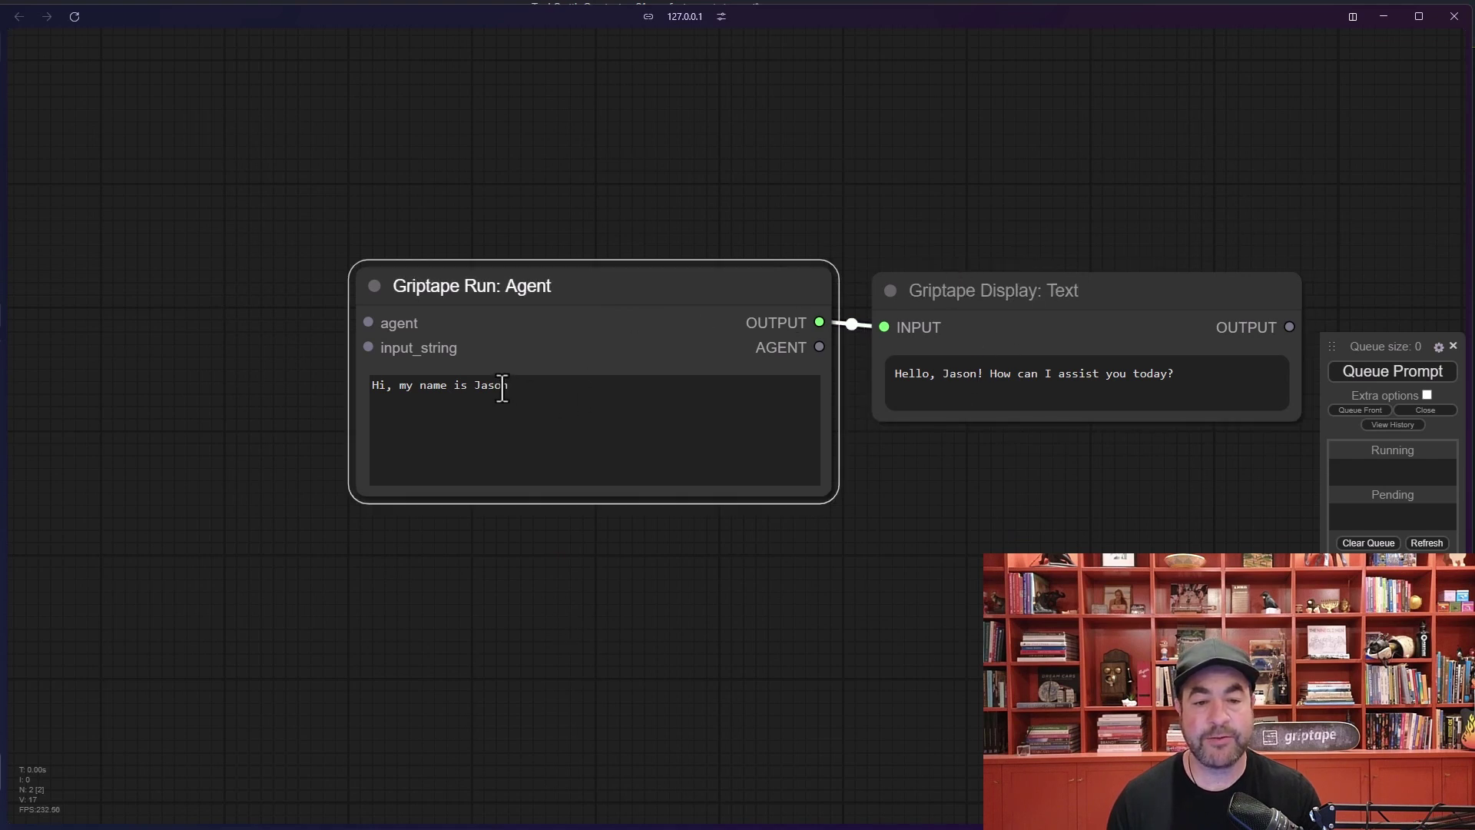
Add a Griptape Create: Text node before the Run: Agent node and enter "Say hi to me as a haiku" in it
drag(437, 578, 546, 562)
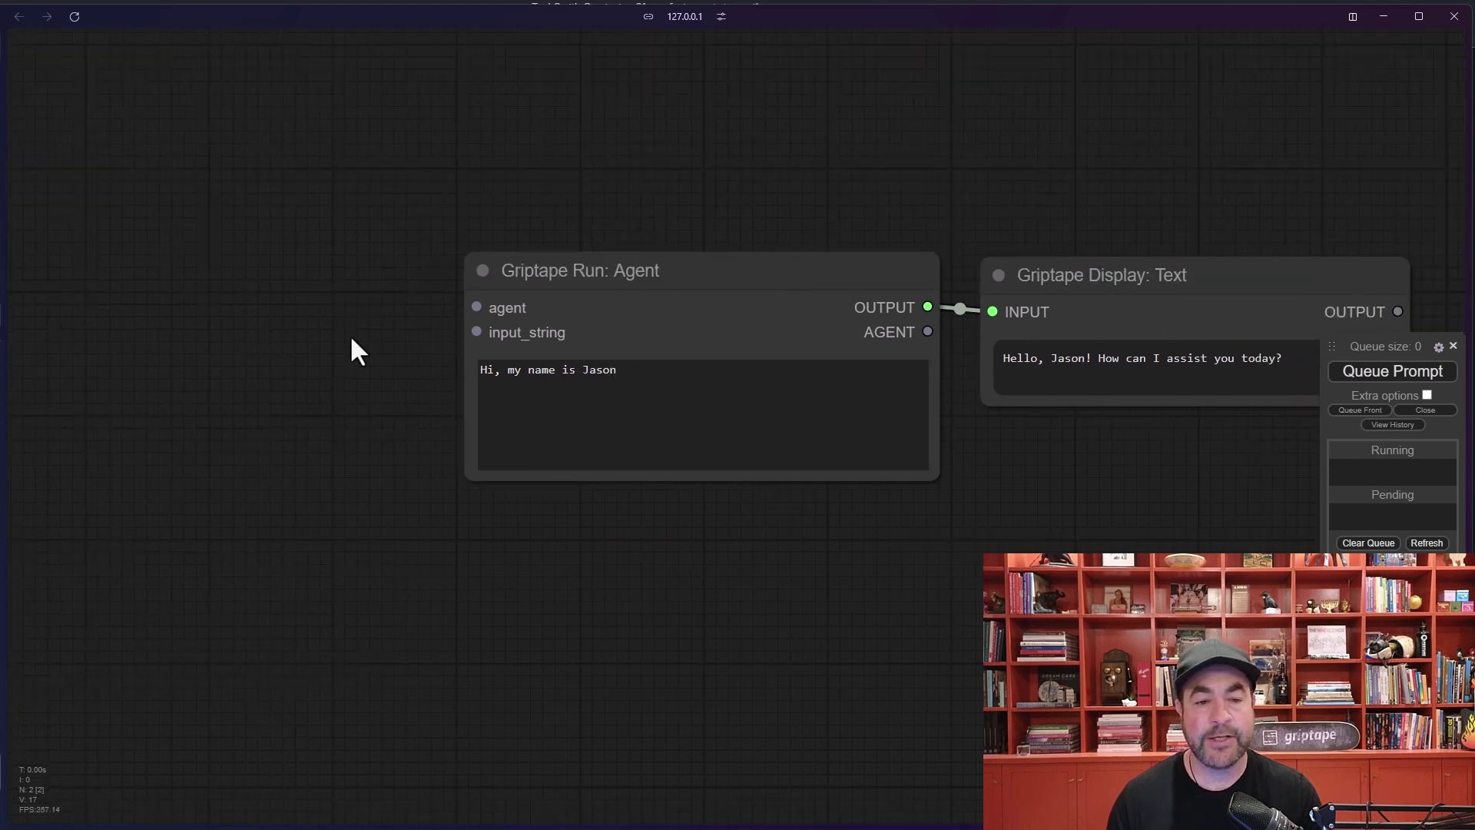
right_click(178, 329)
click(206, 332)
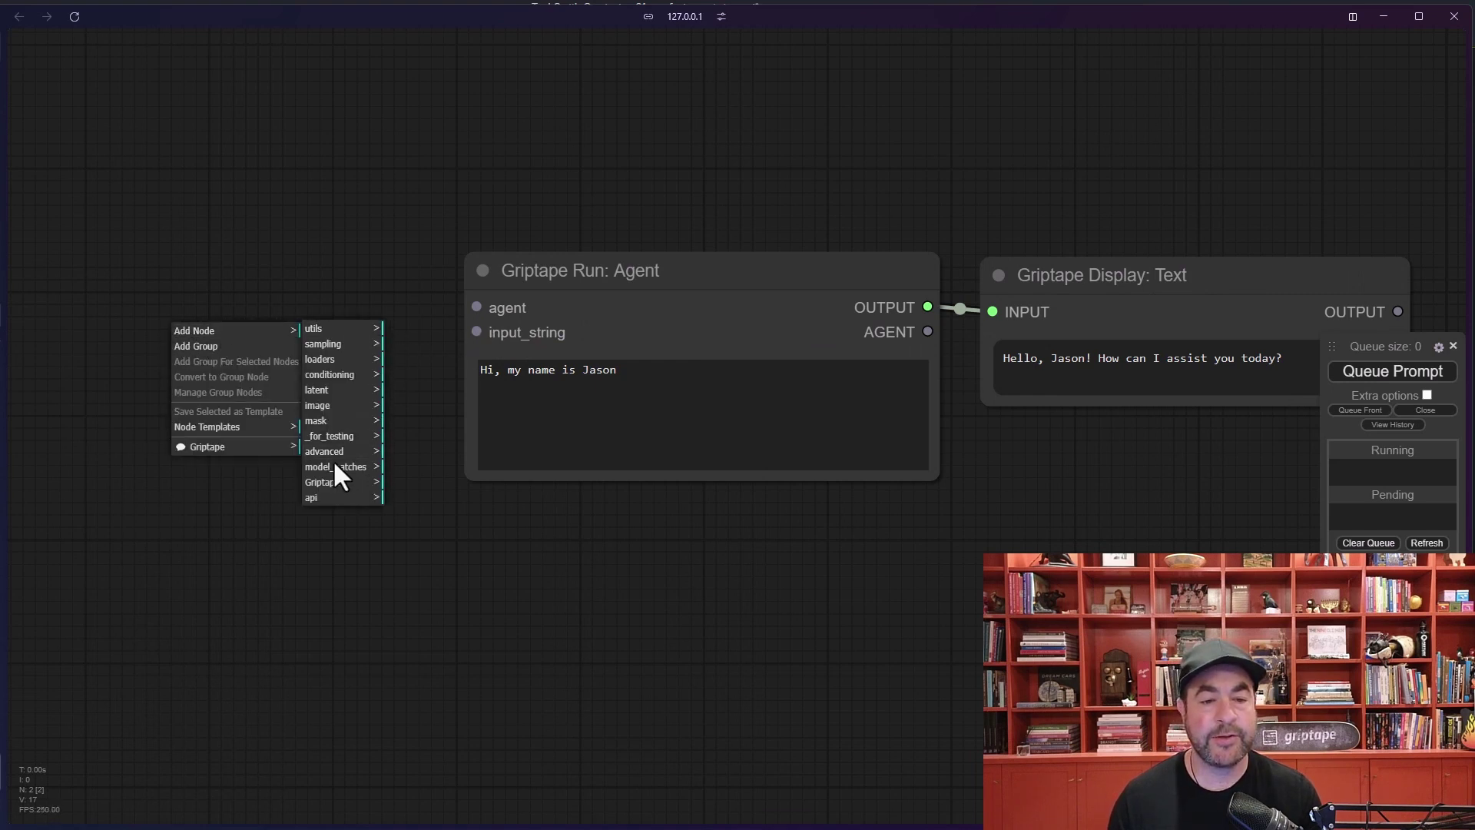
click(325, 482)
click(422, 336)
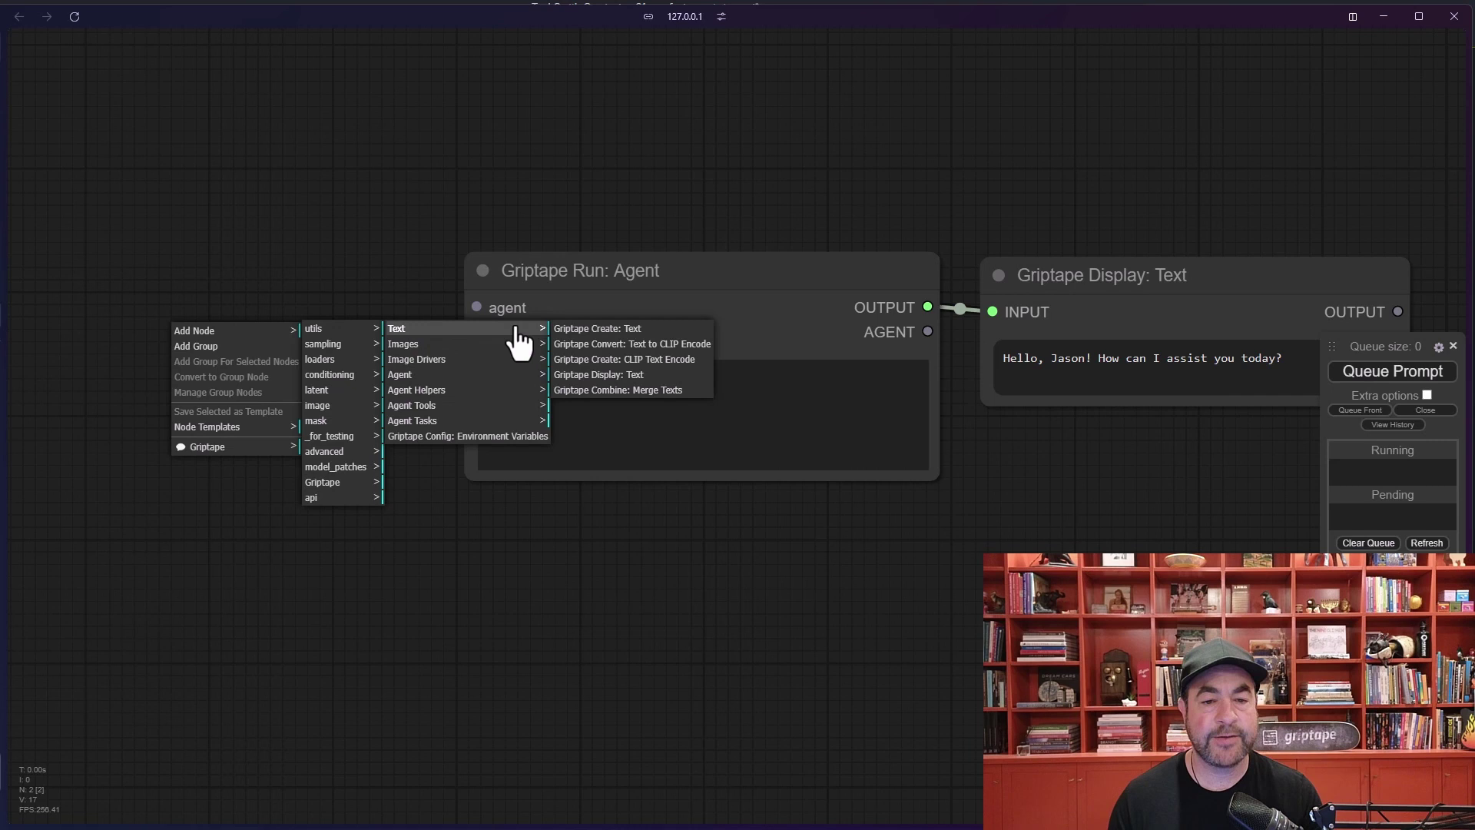
click(615, 331)
drag(420, 301, 213, 268)
drag(805, 578, 1115, 609)
drag(616, 297, 551, 296)
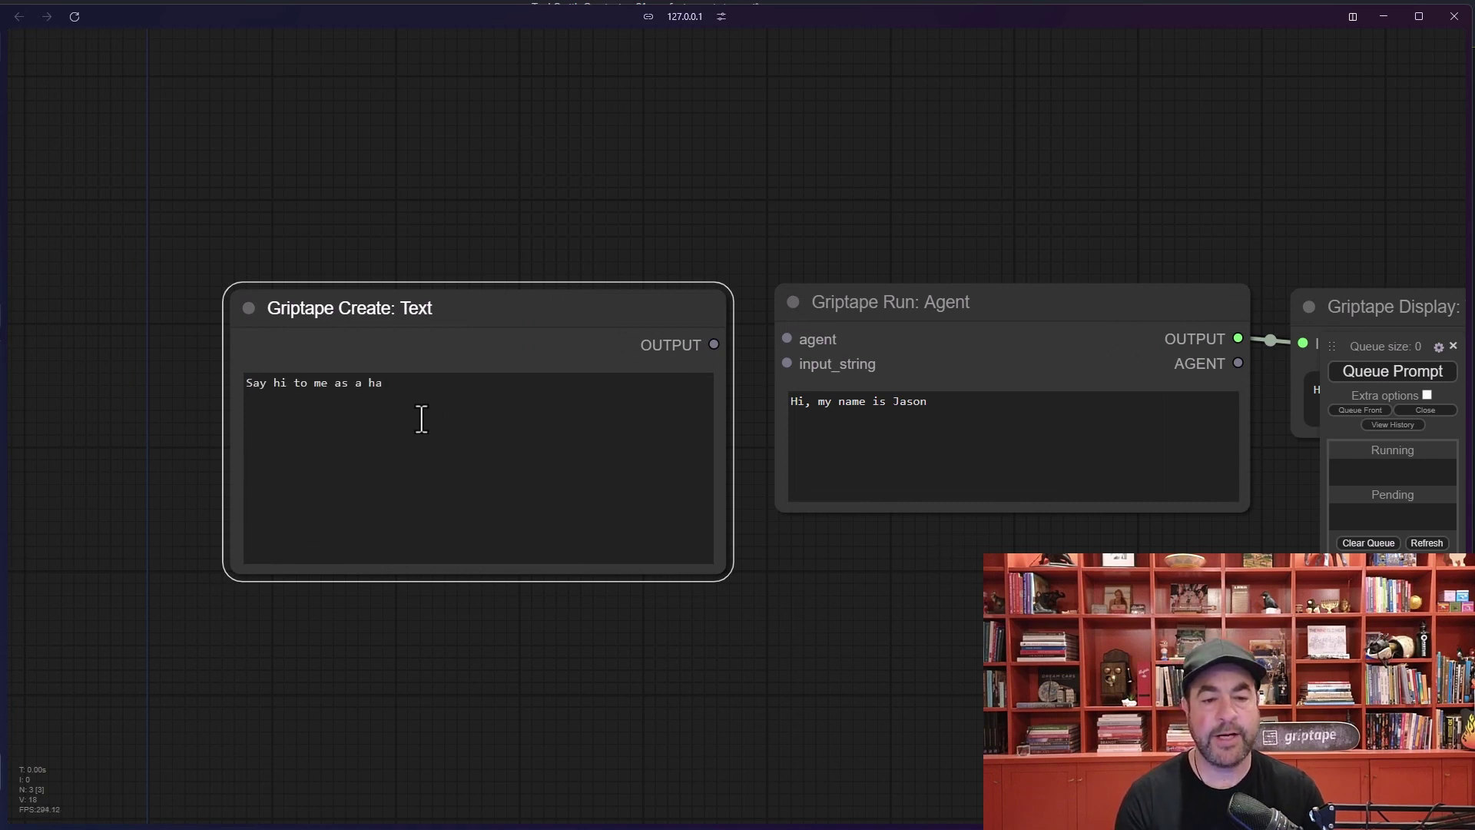
text(iku)
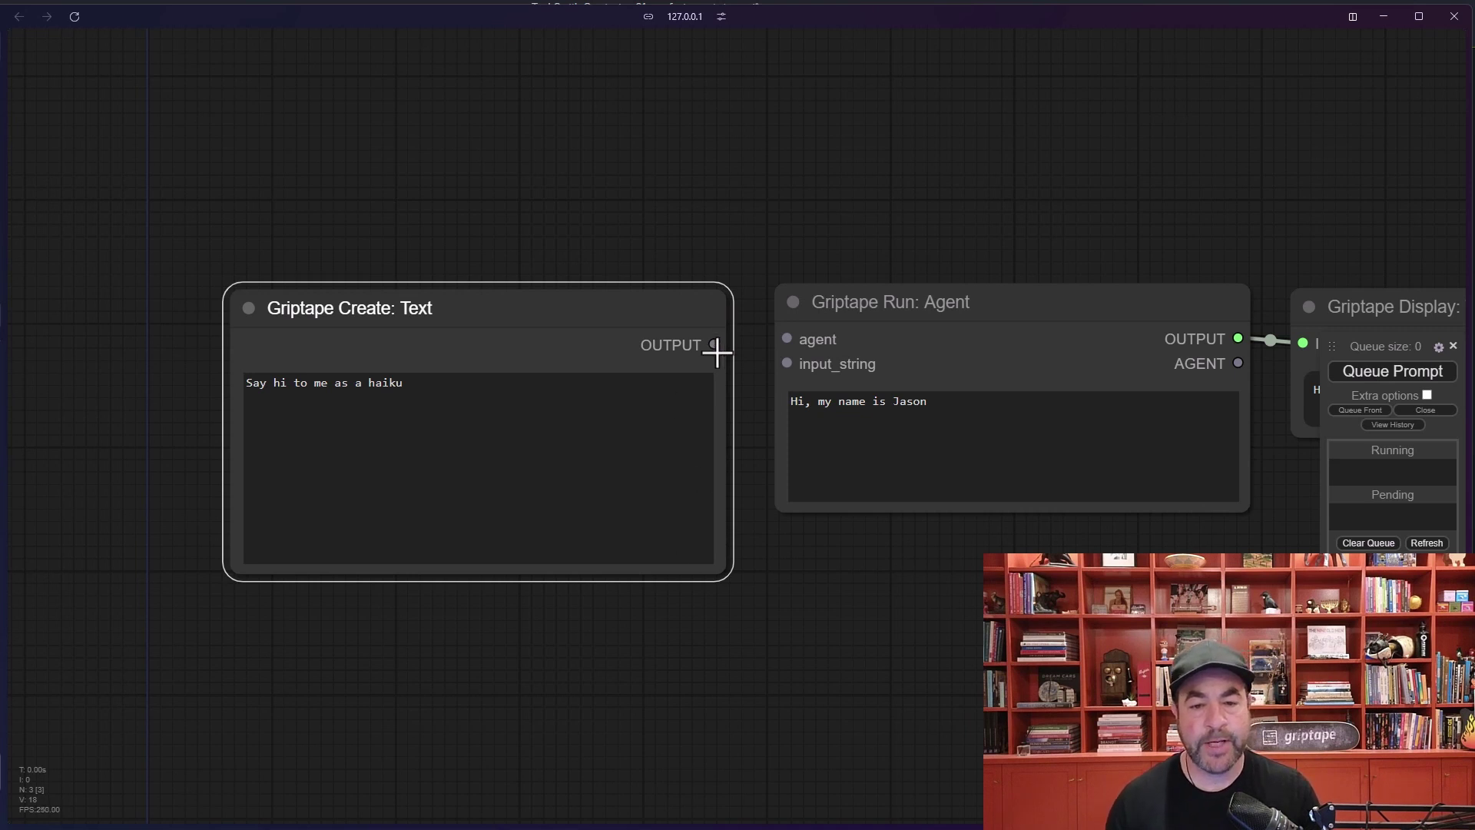
Connect the Create: Text node's OUTPUT to the Run: Agent node's input_string, and queue the prompt
drag(714, 344, 796, 365)
drag(996, 642, 740, 517)
click(1388, 372)
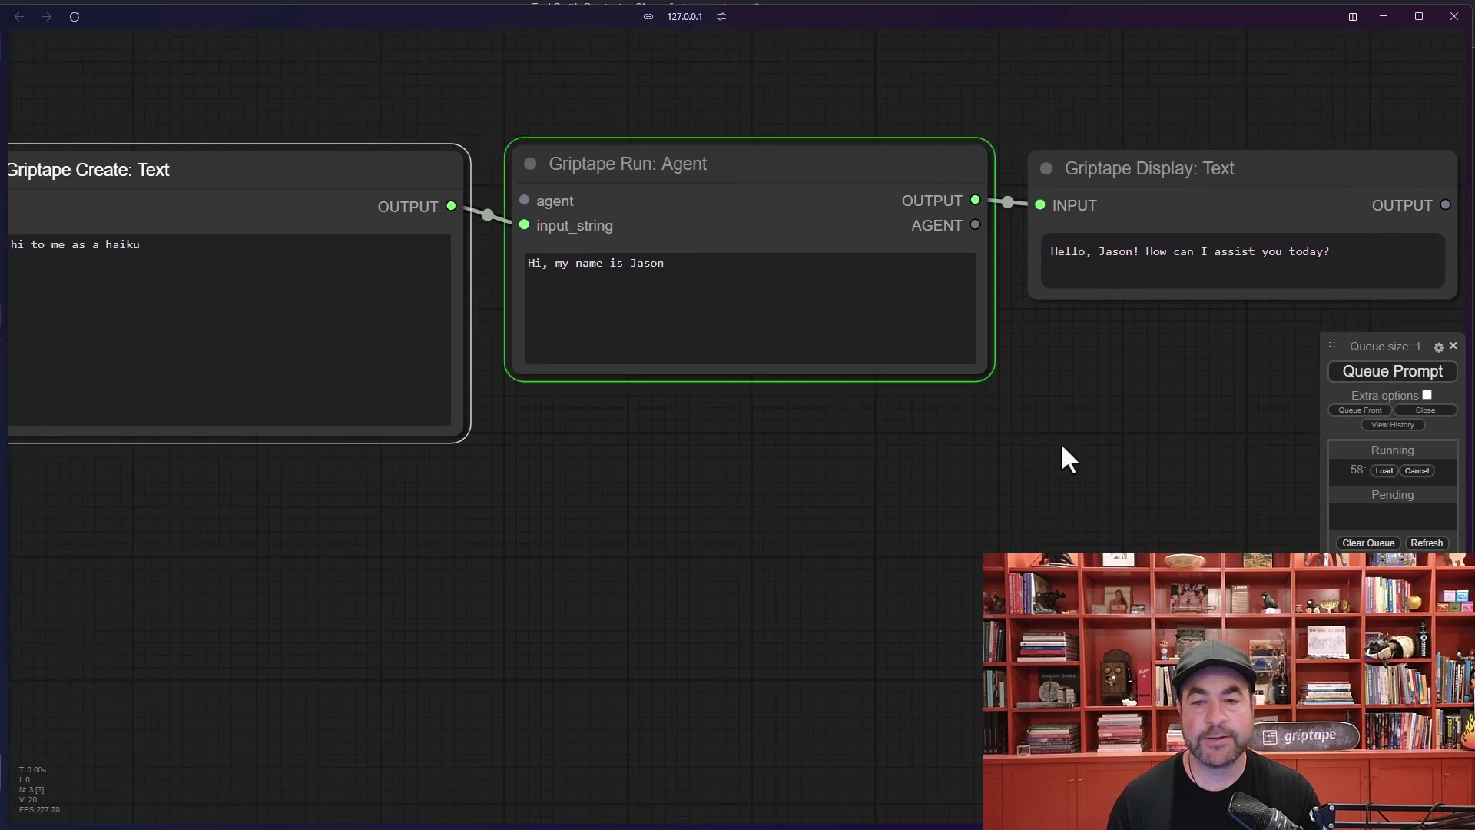
Make the Display: Text node taller, then shrink the Create: Text node and move it close to the Run: Agent node
drag(1168, 395, 855, 406)
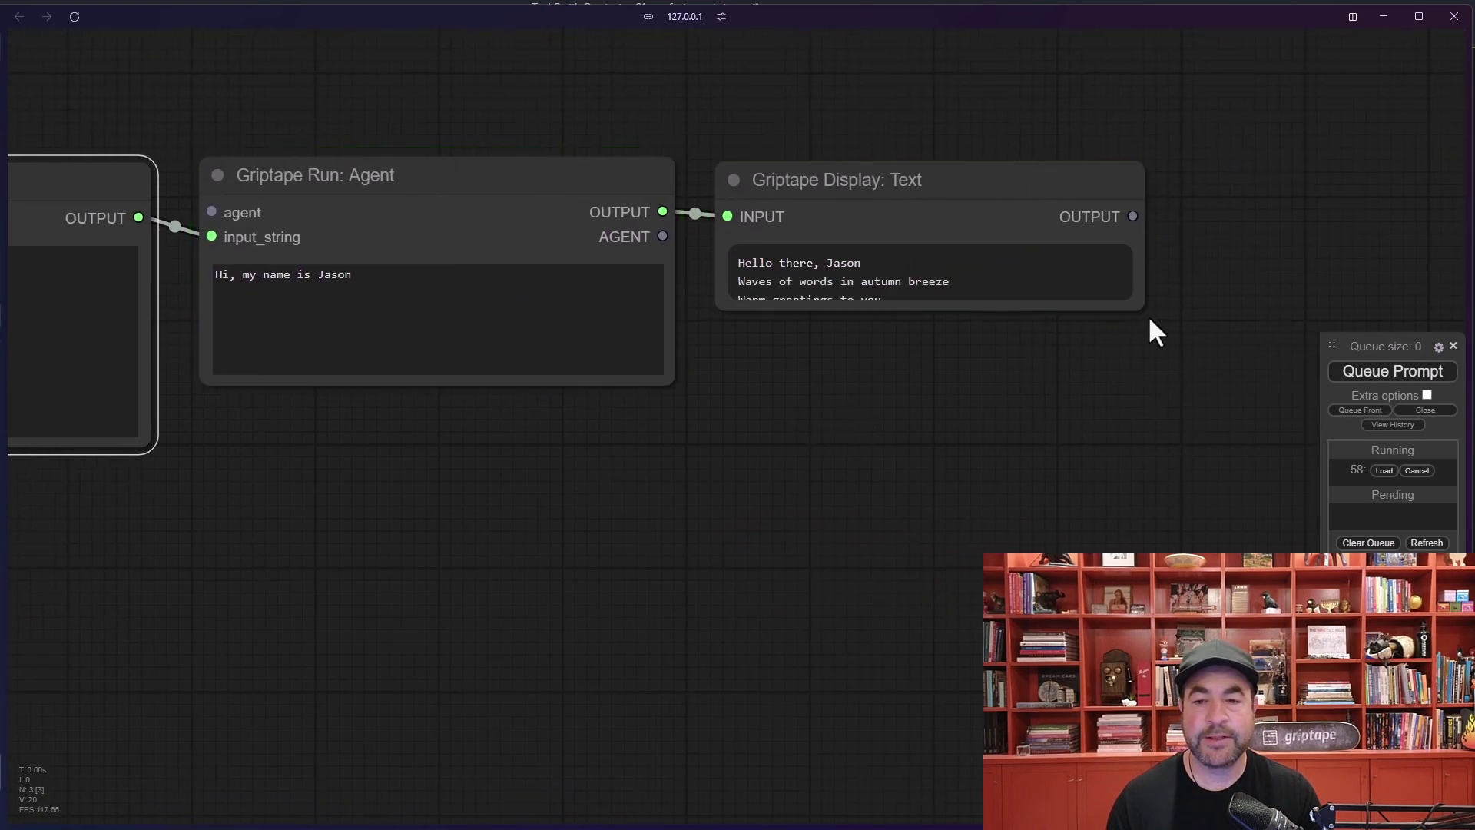
drag(1140, 306, 1130, 359)
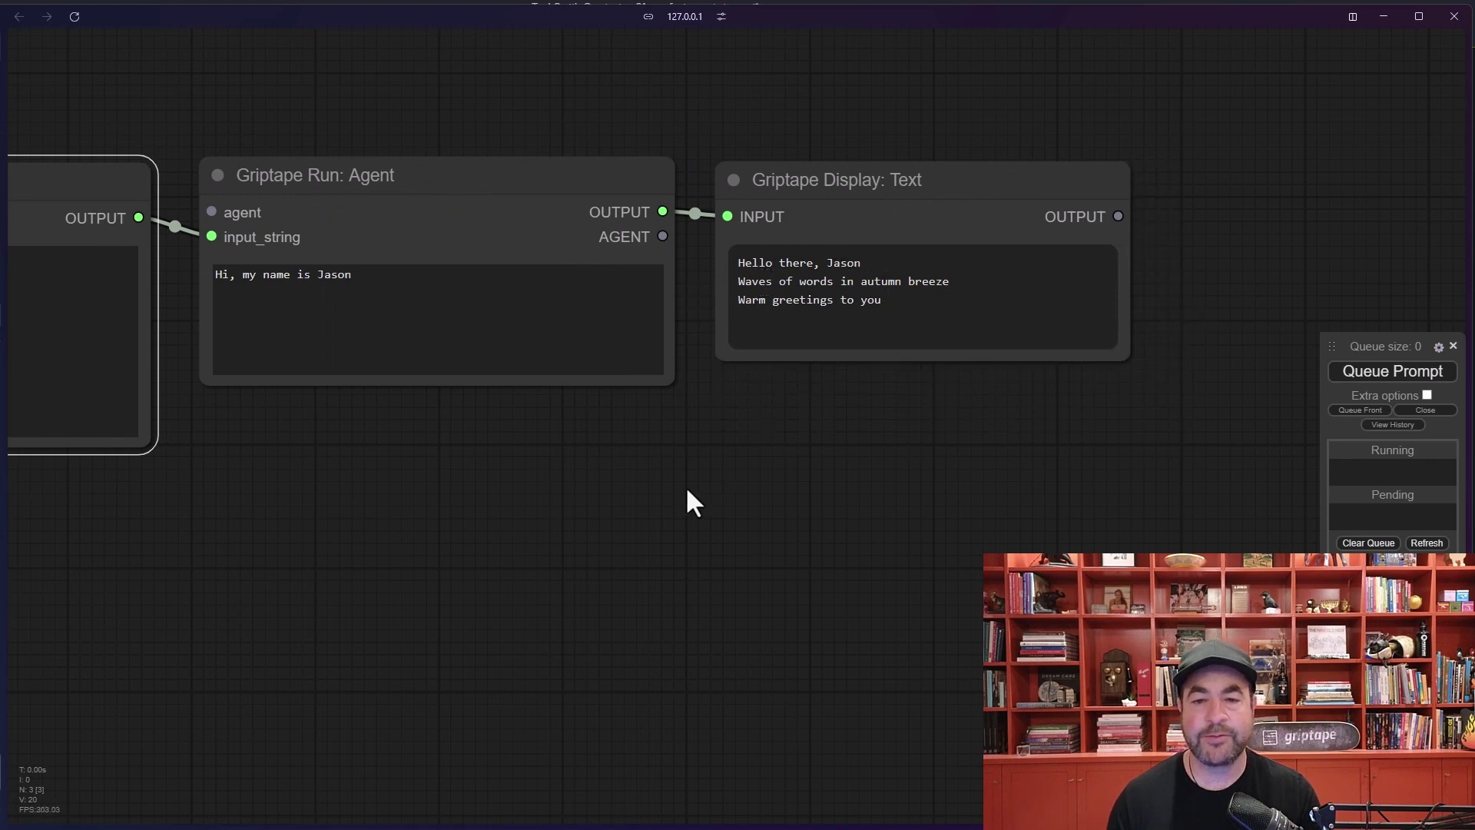
scroll(687, 490, left, 7)
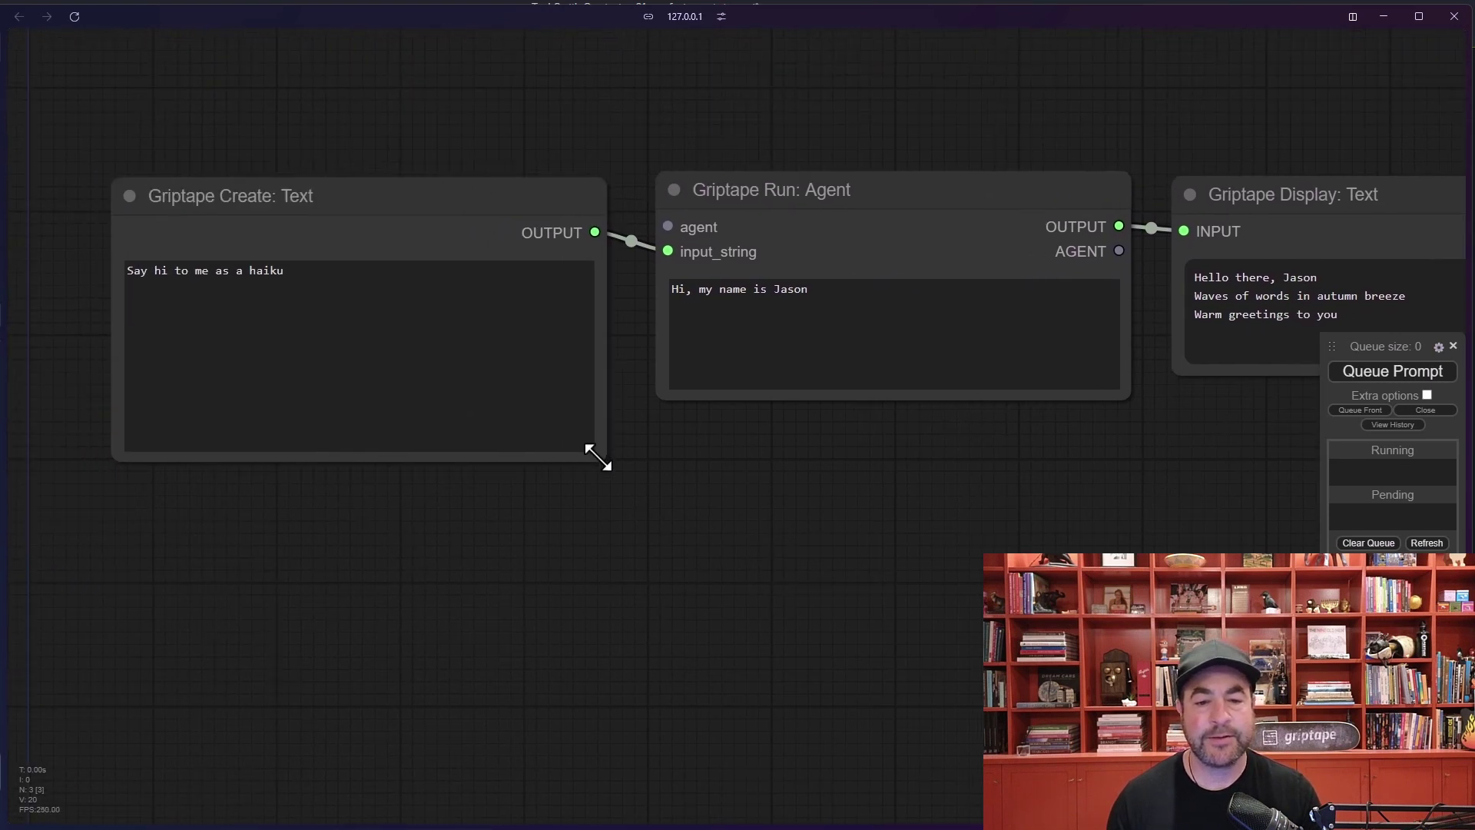
drag(598, 458, 412, 347)
drag(307, 197, 498, 215)
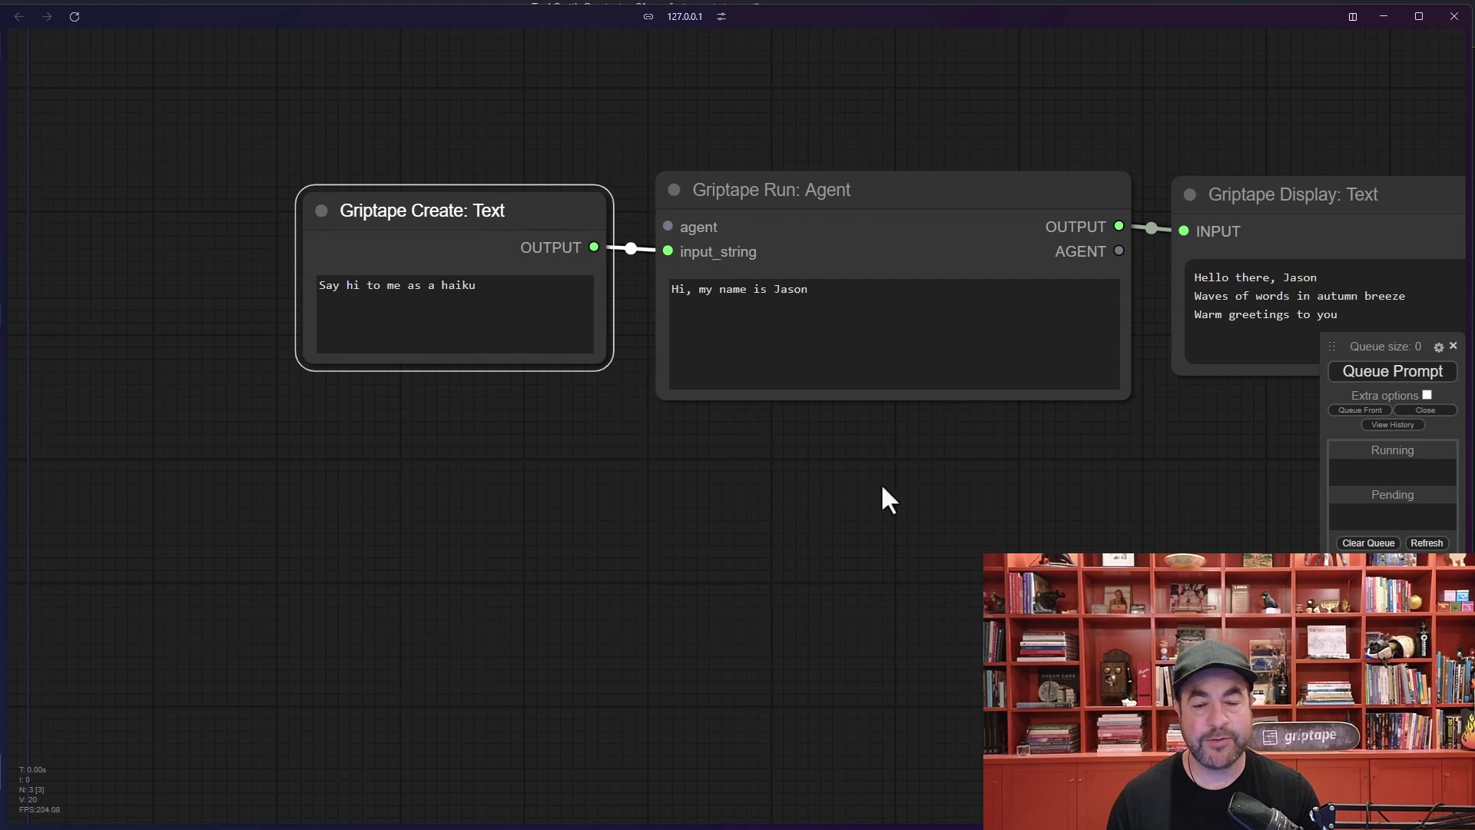
Copy the Create: Text node's haiku sentence into the Run: Agent prompt, below the existing greeting and separated by a blank line
drag(883, 487, 626, 575)
click(613, 264)
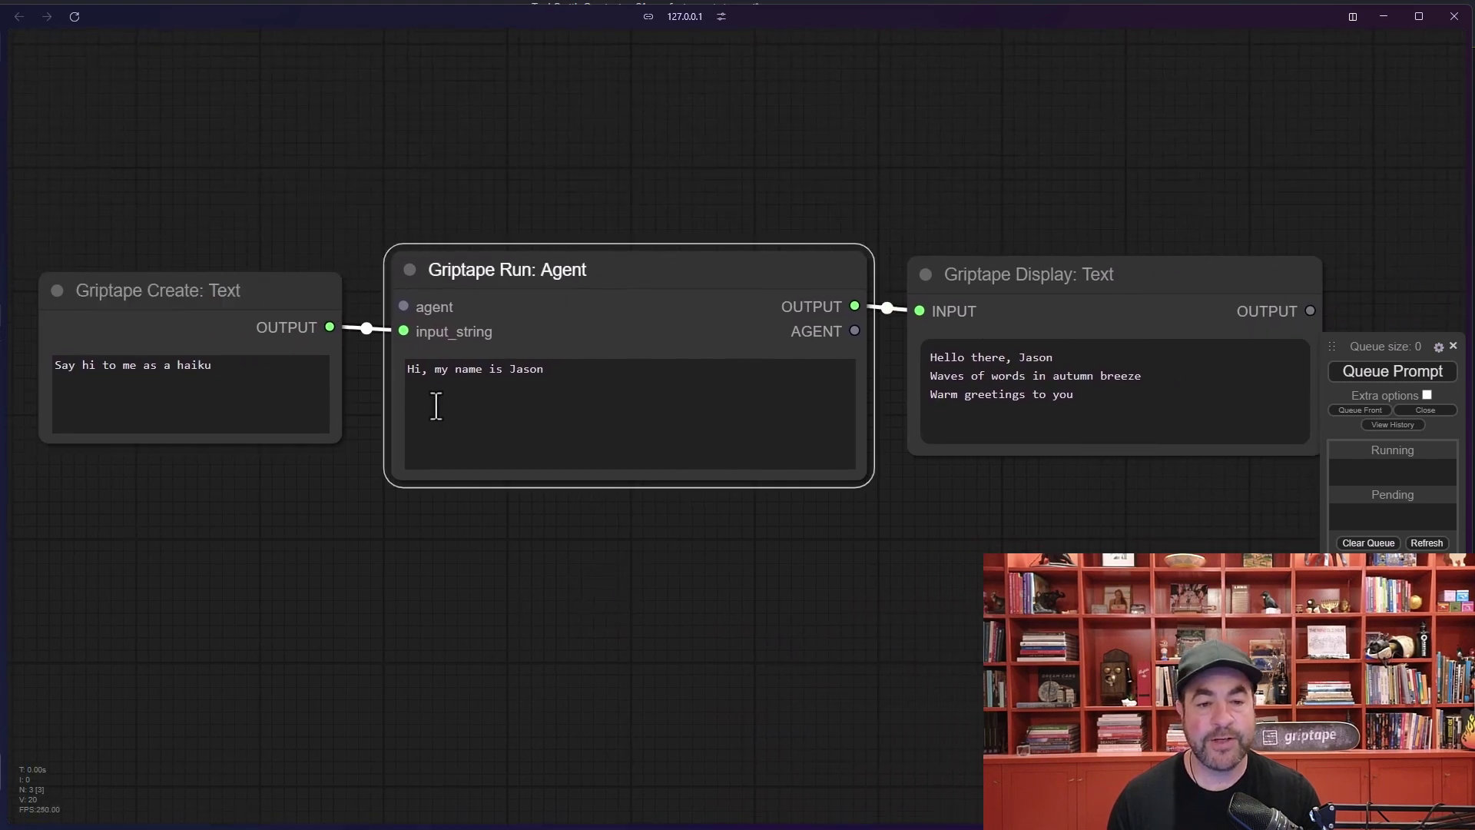
drag(407, 370, 636, 447)
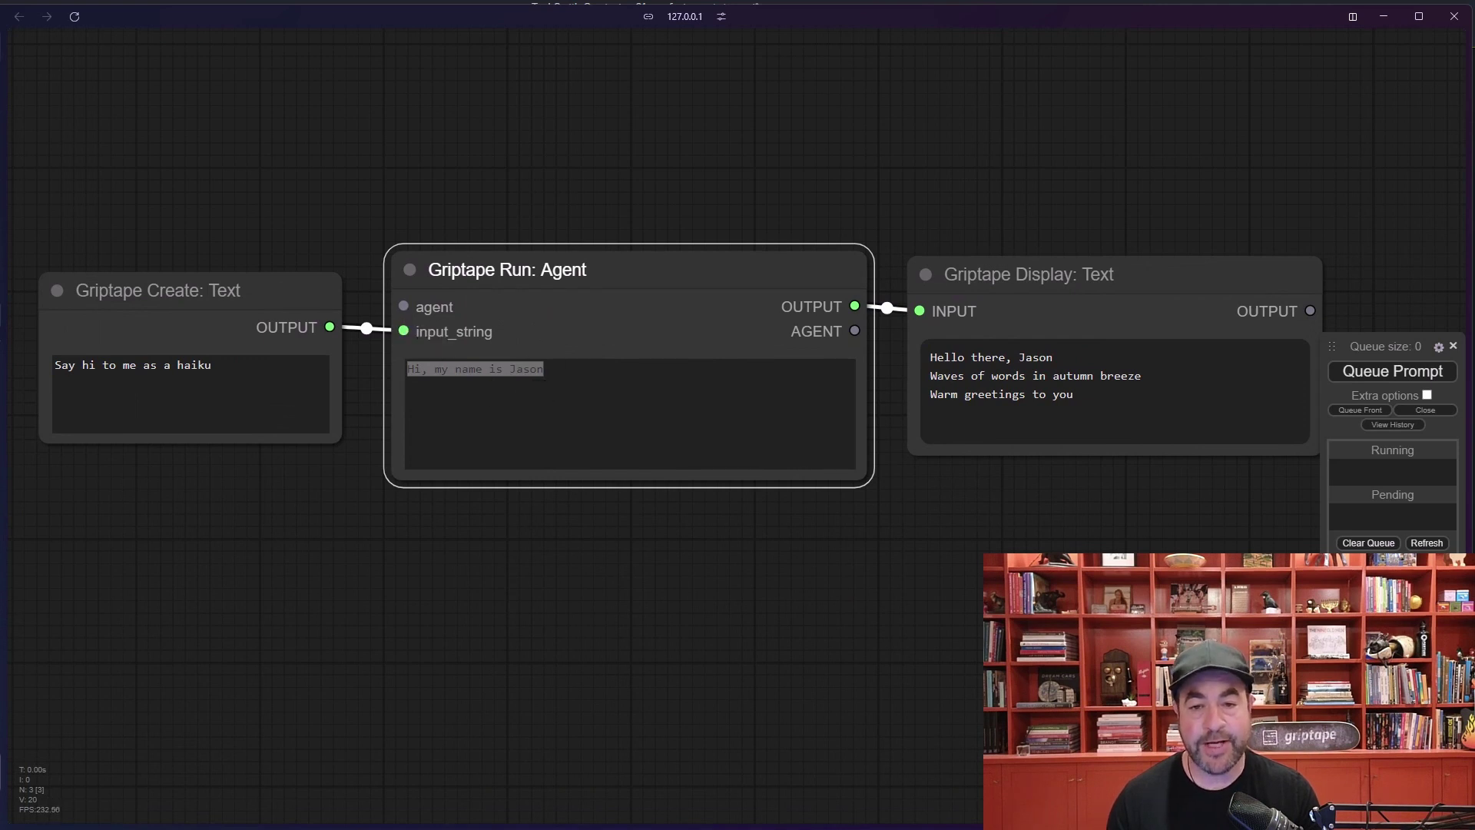
drag(905, 560, 796, 570)
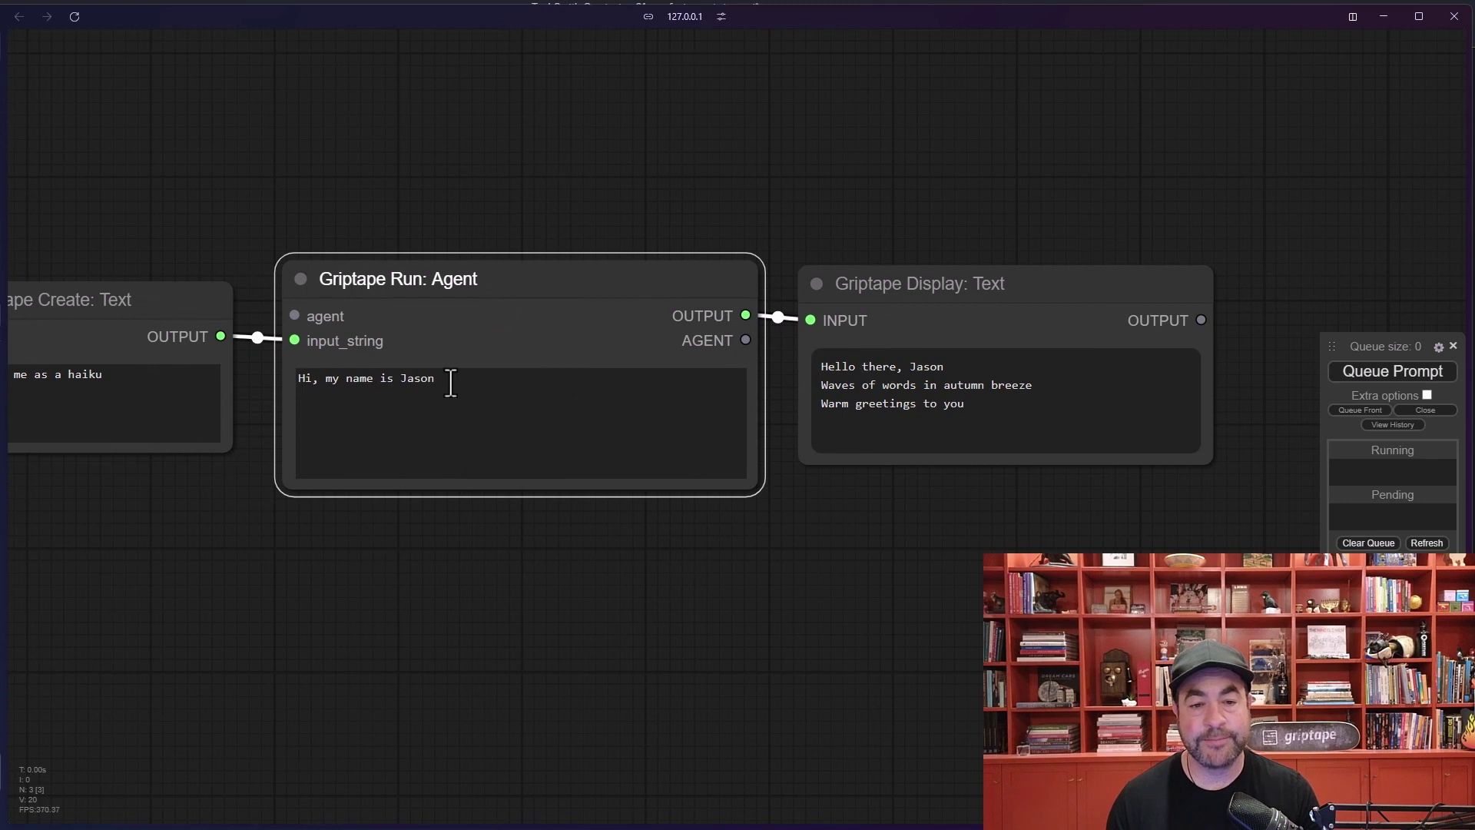
click(151, 379)
key(ctrl+a)
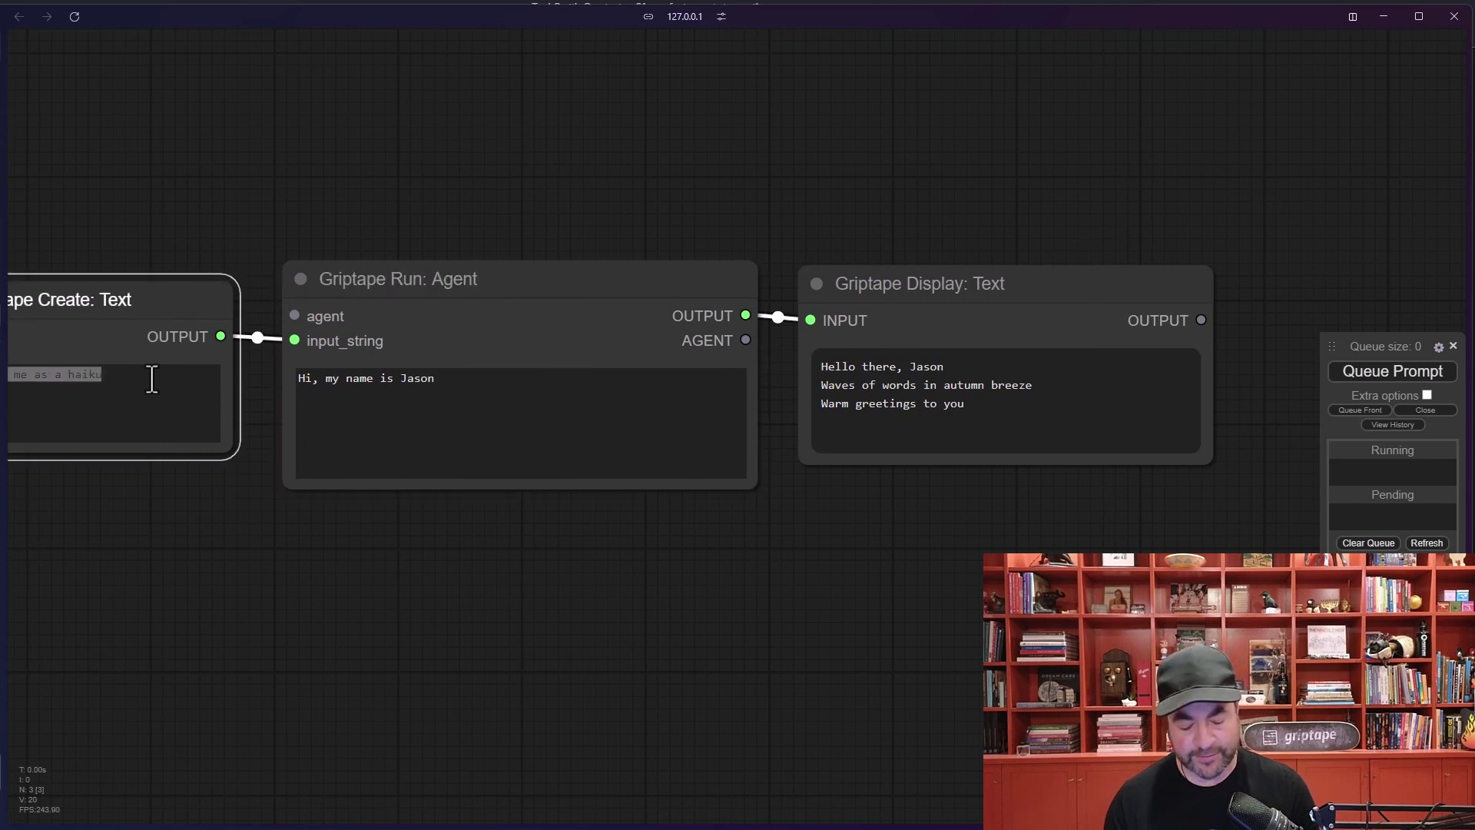
click(444, 405)
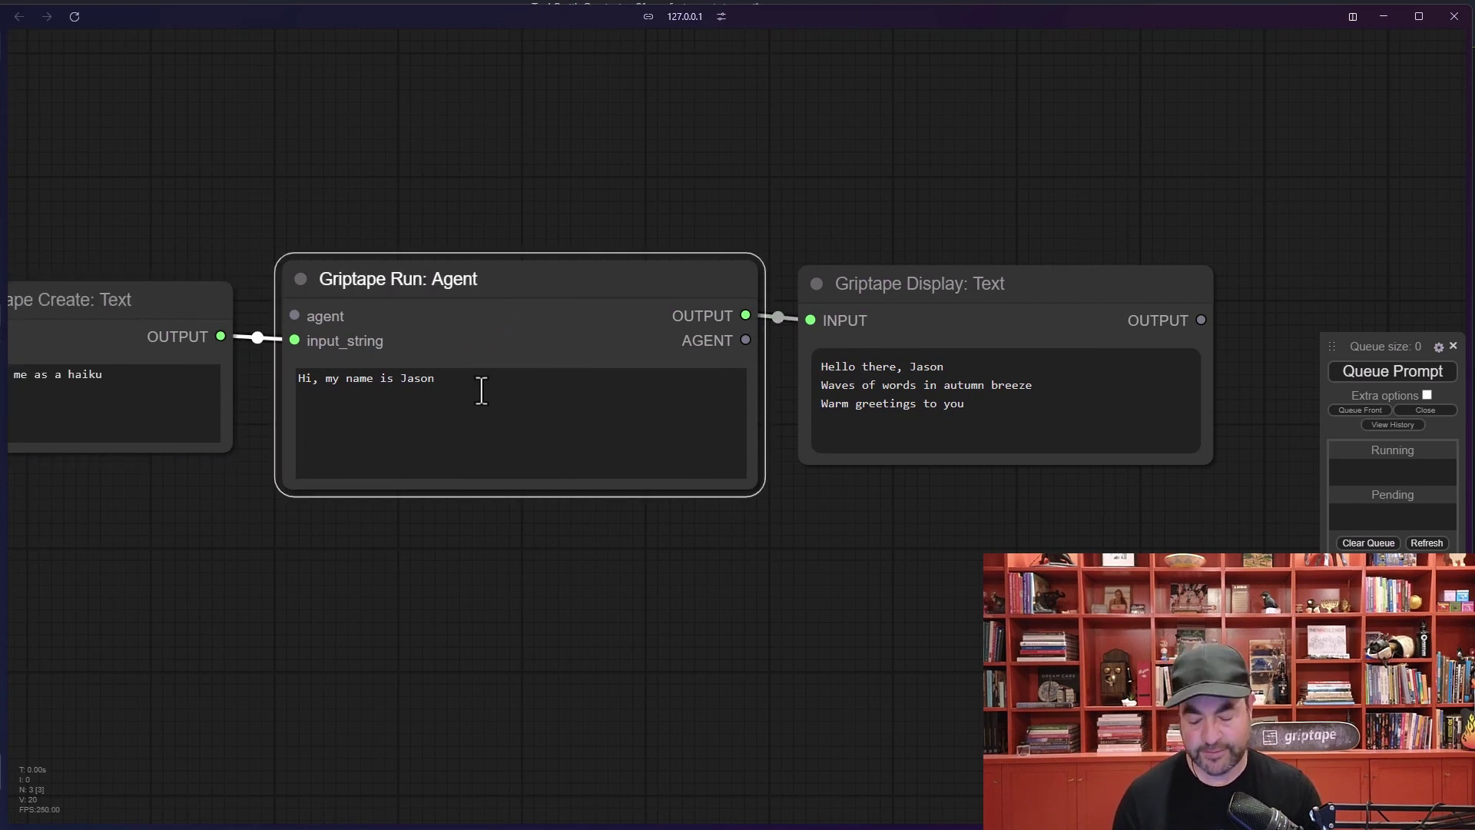
key(Return)
text(Say hi to me as a haiku)
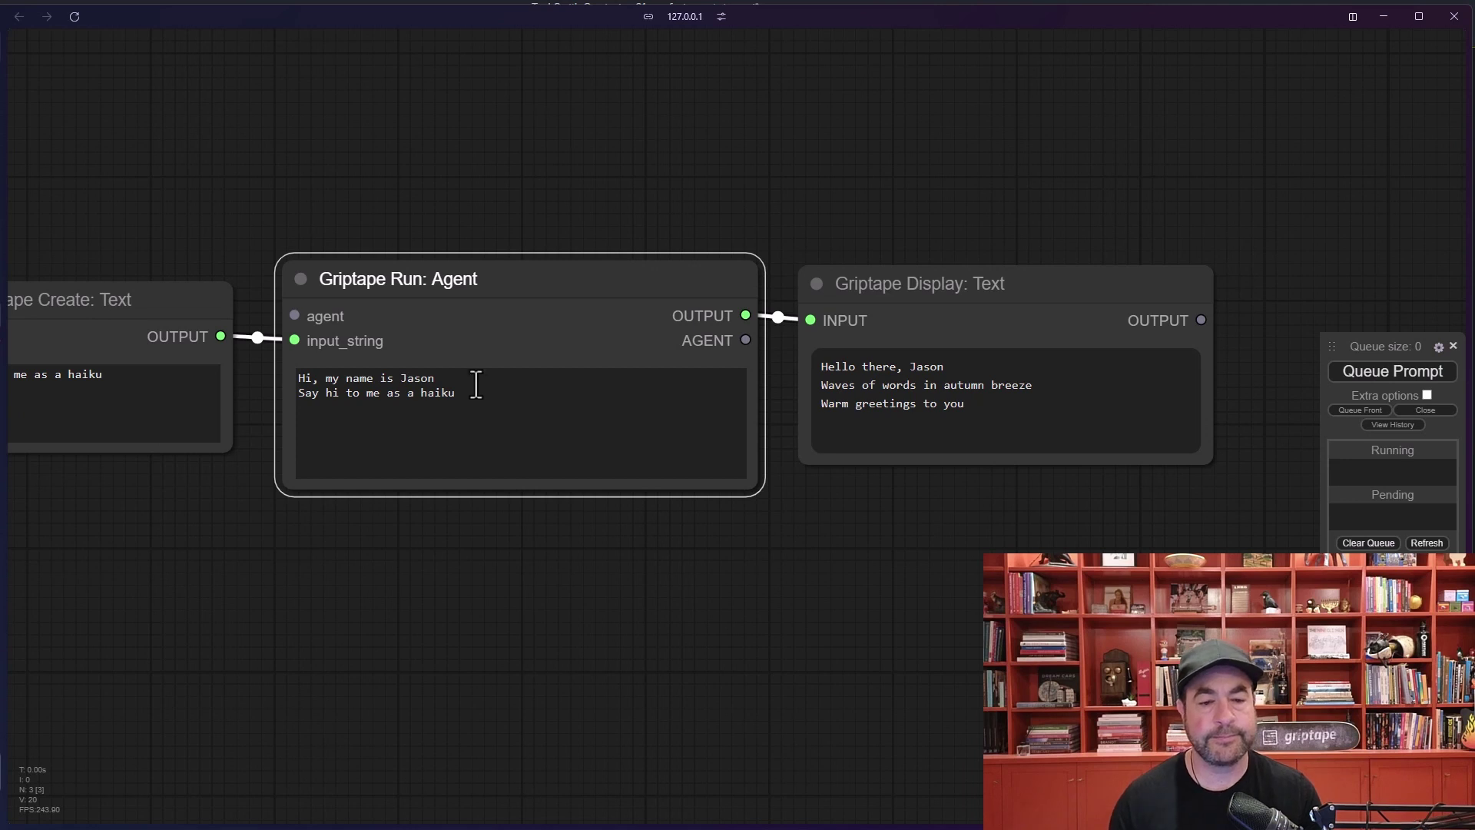
click(471, 378)
key(Return)
Remove the haiku sentence from the Run: Agent prompt and place the Create: Text node back beside the Run: Agent node
drag(85, 313, 0, 490)
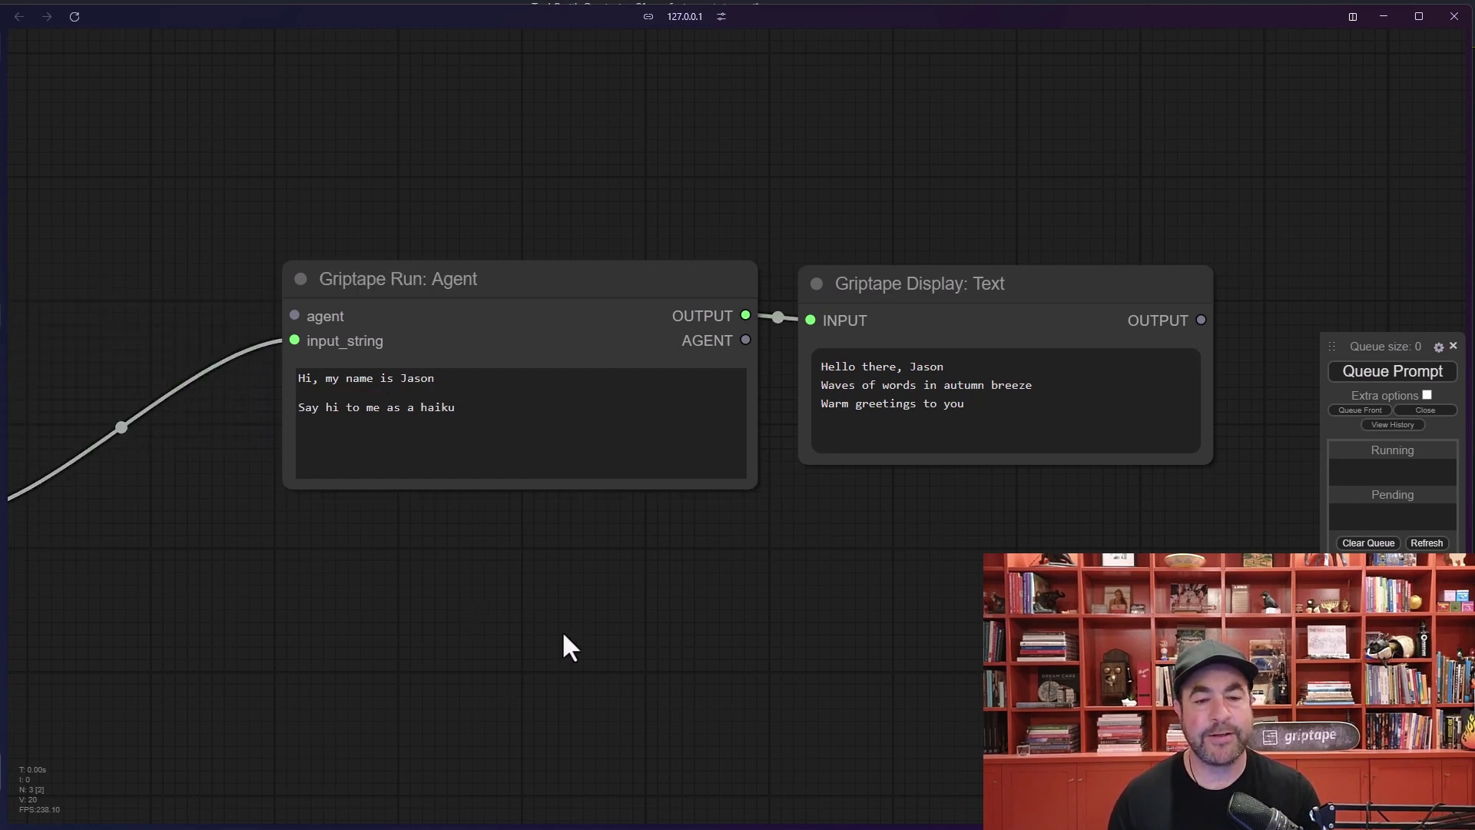
scroll(564, 638, up, 3)
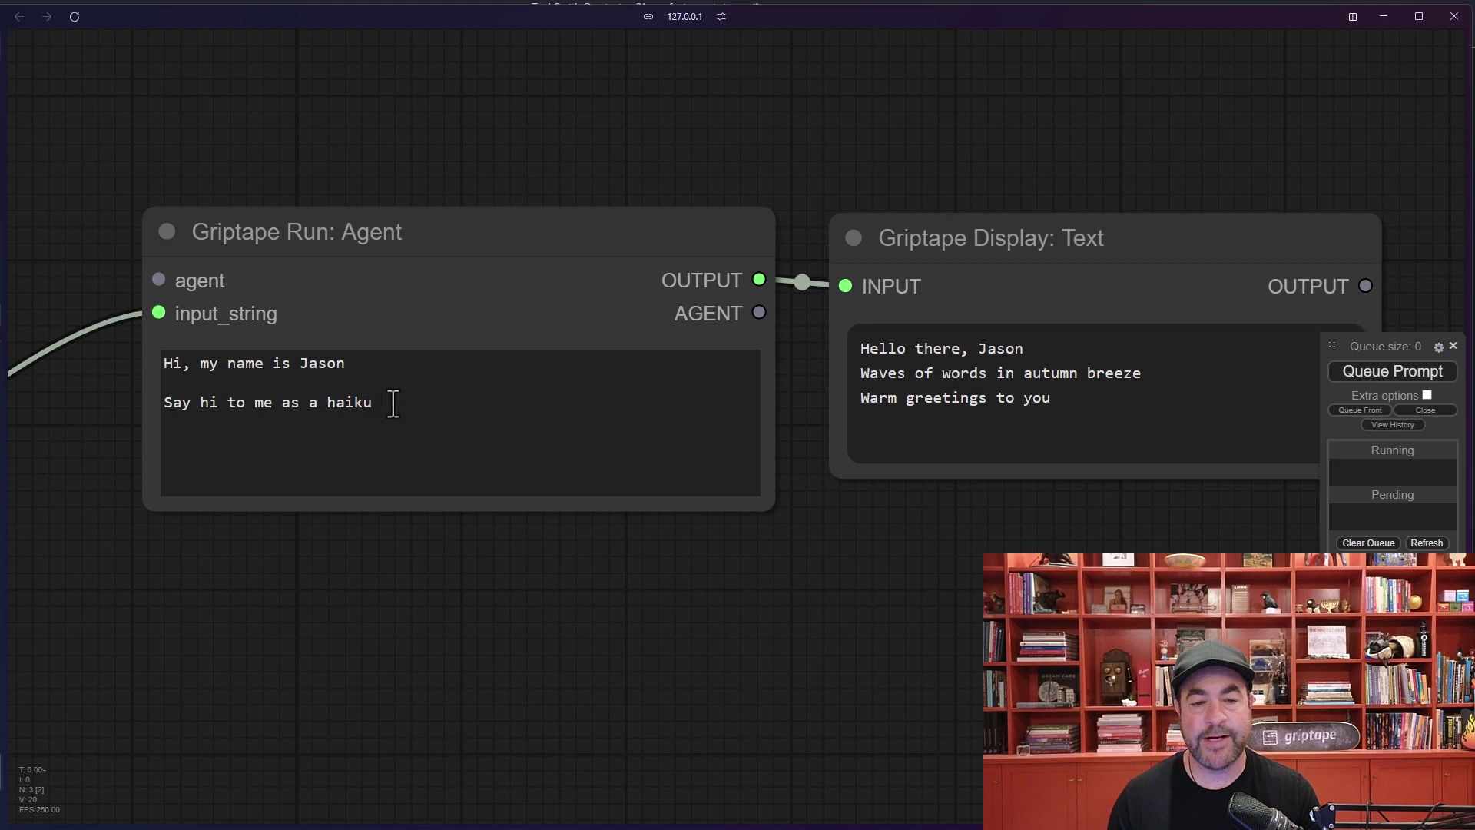
drag(215, 613, 623, 611)
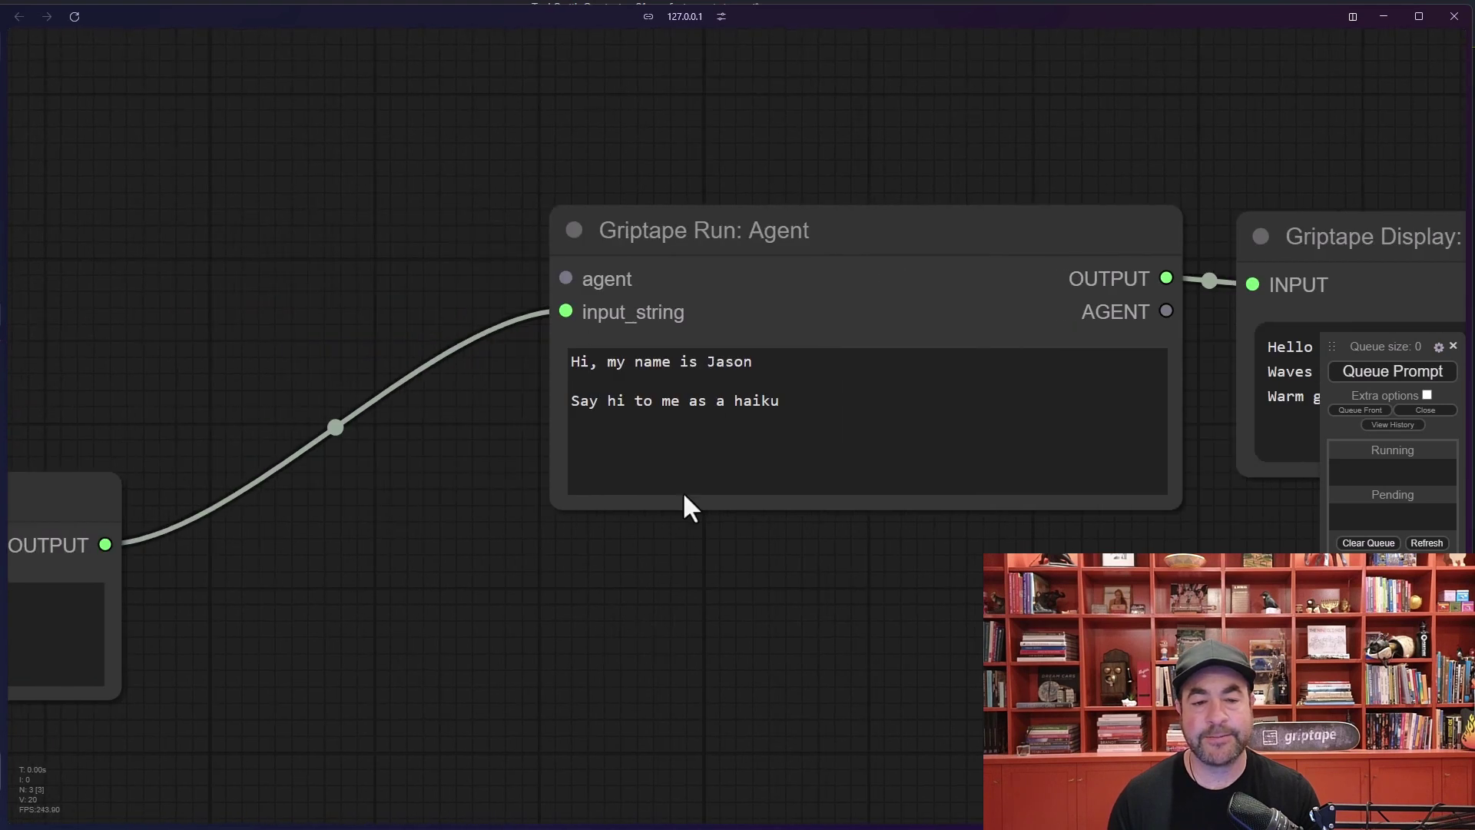
triple_click(701, 400)
key(BackSpace)
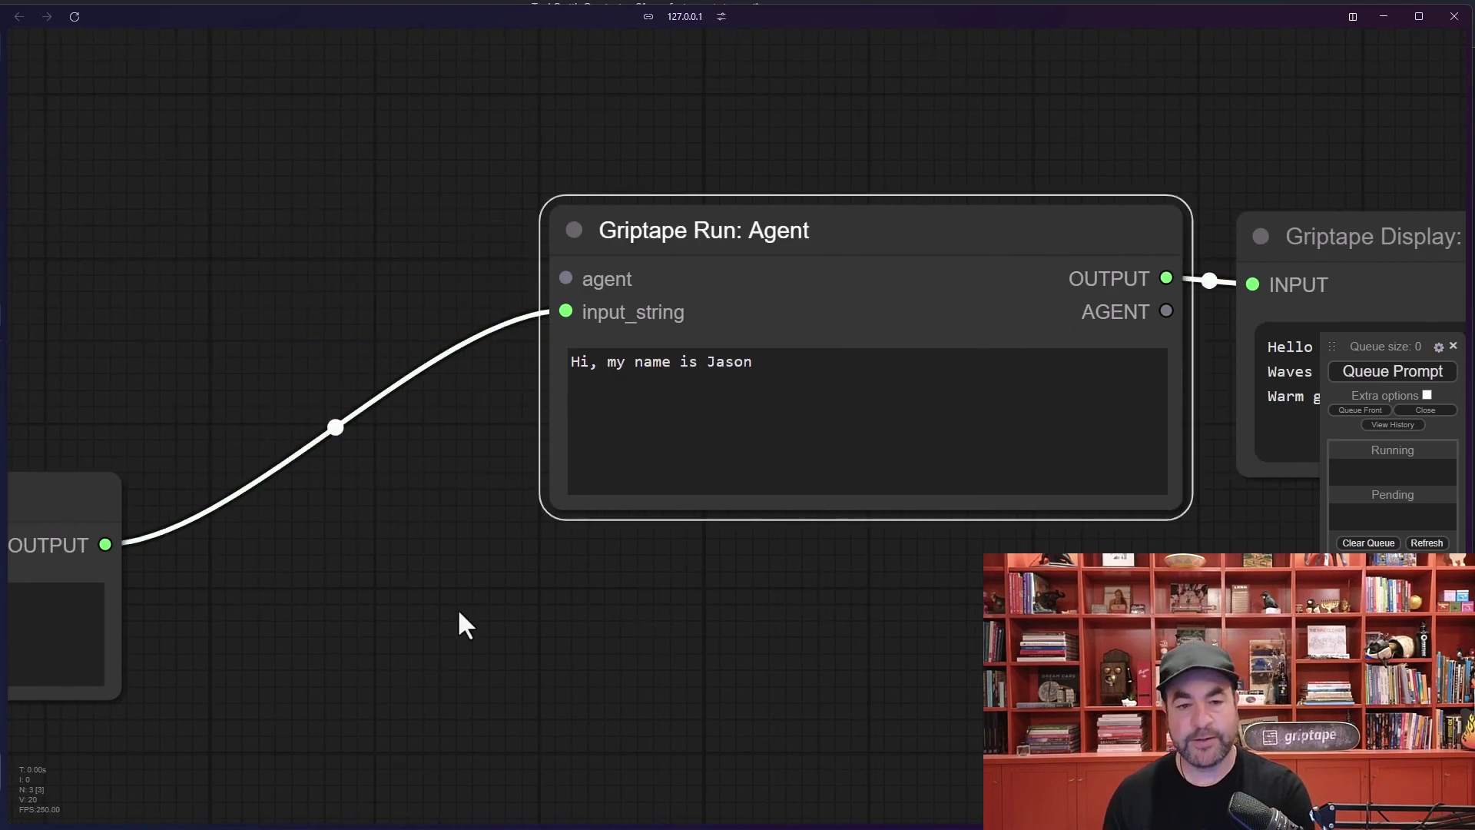
drag(384, 622, 840, 637)
drag(424, 524, 770, 287)
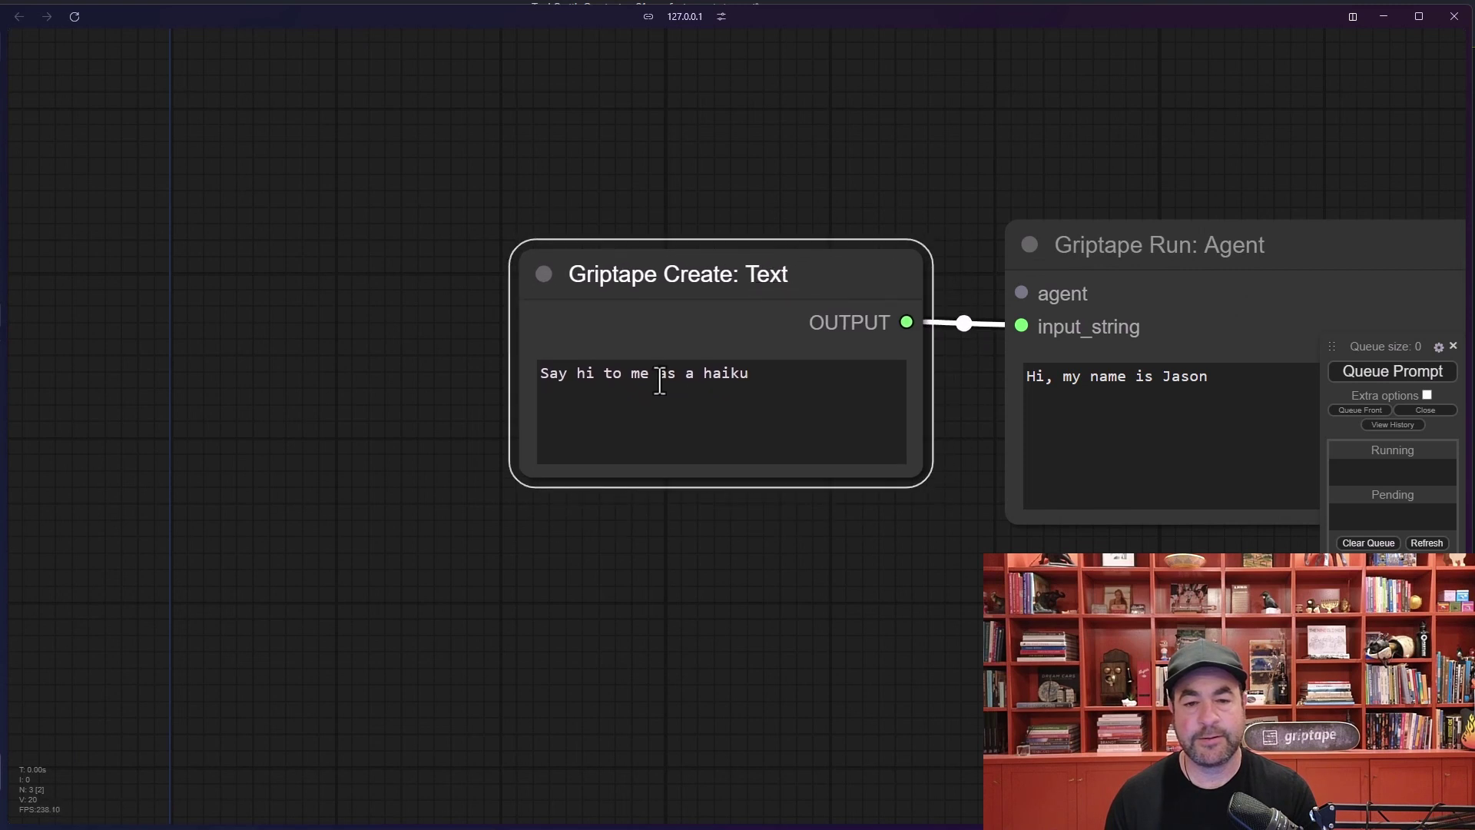
Replace the Create: Text node's text with "Talk like a pirate to me" and queue the prompt
triple_click(661, 378)
text(Talk like a pirate to me)
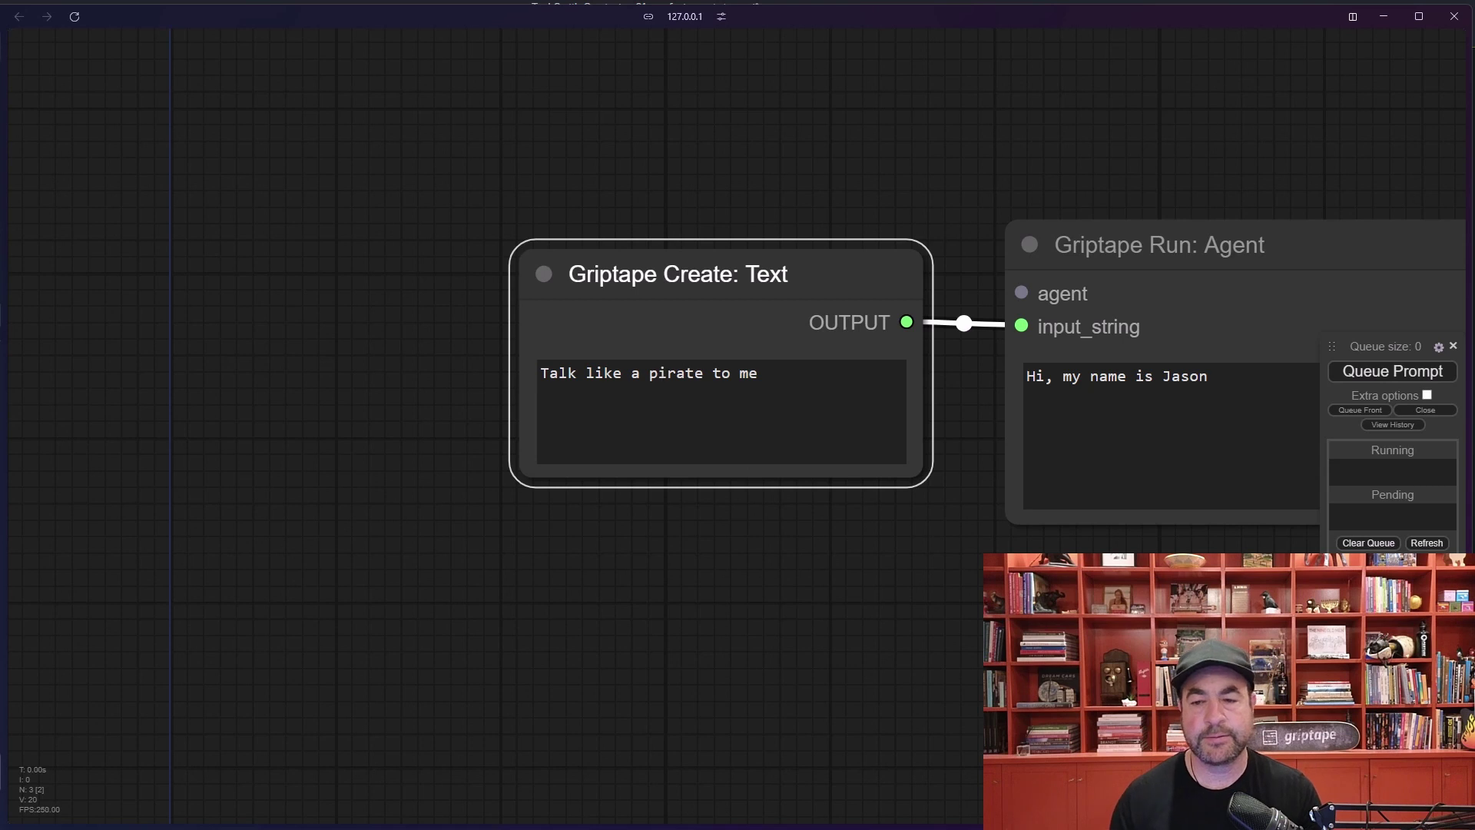
click(1318, 639)
drag(1319, 639, 629, 586)
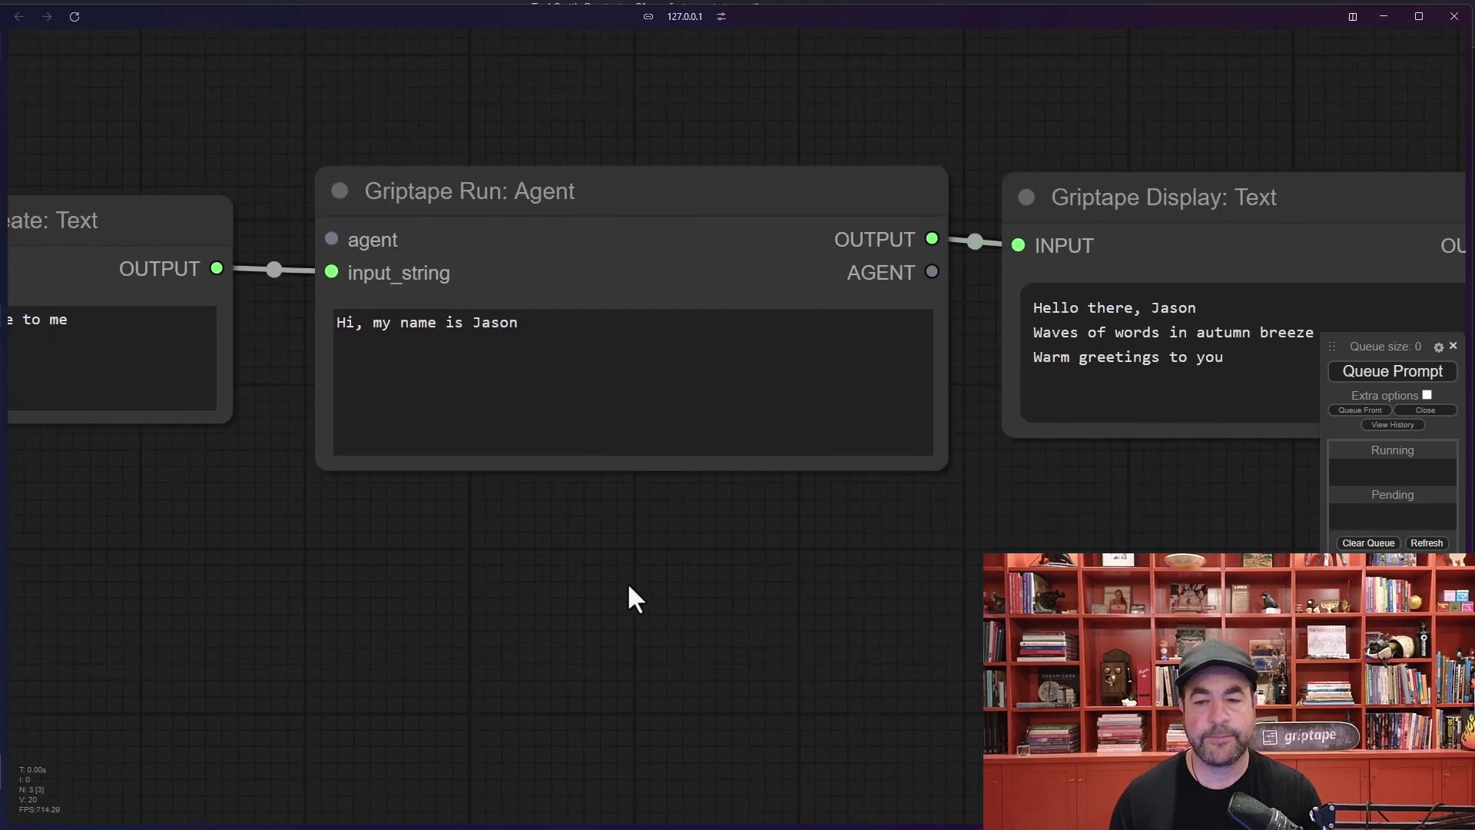
click(1416, 370)
scroll(865, 529, down, 2)
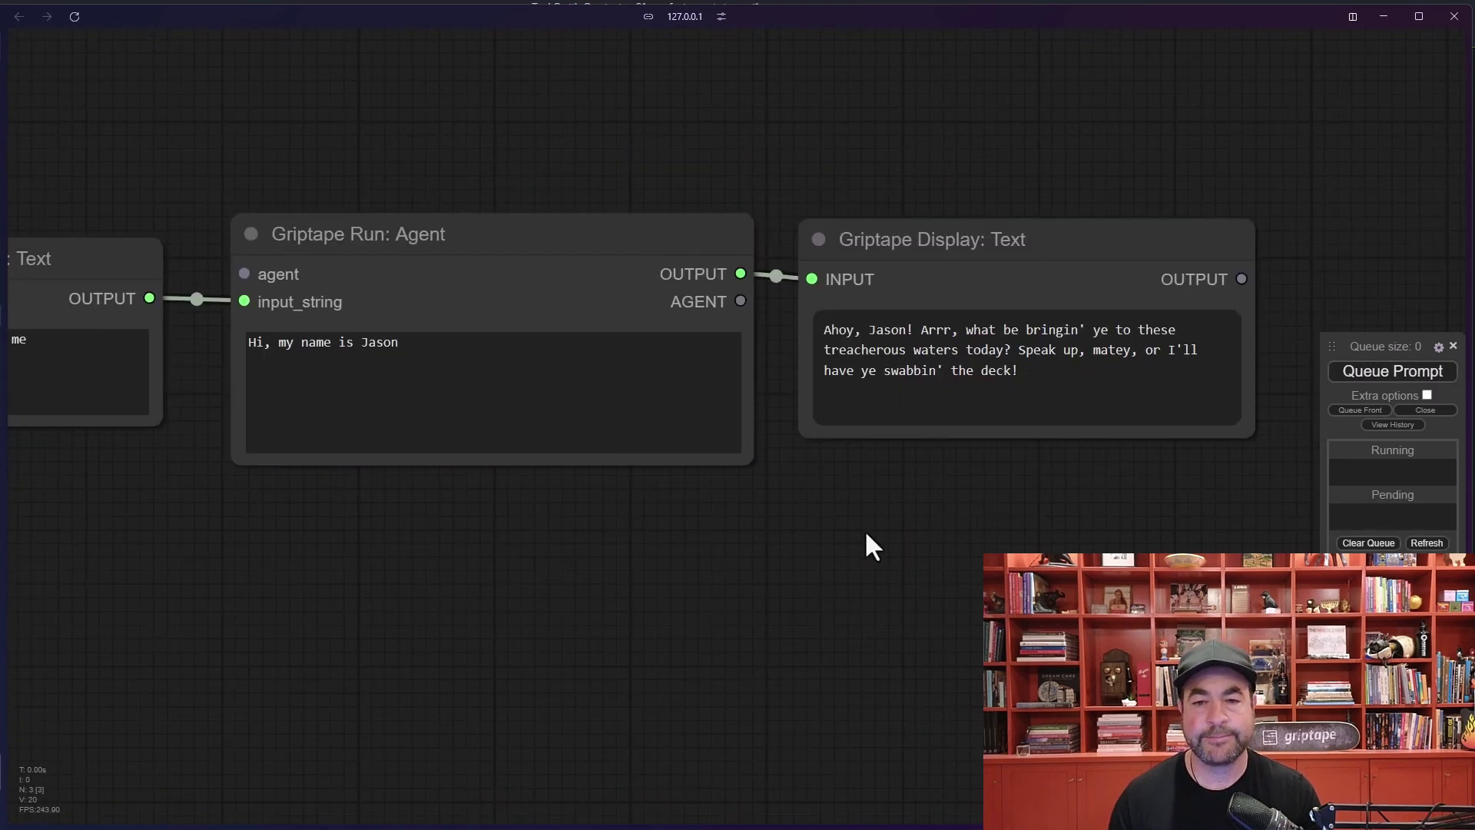
drag(978, 504, 981, 478)
drag(713, 529, 852, 572)
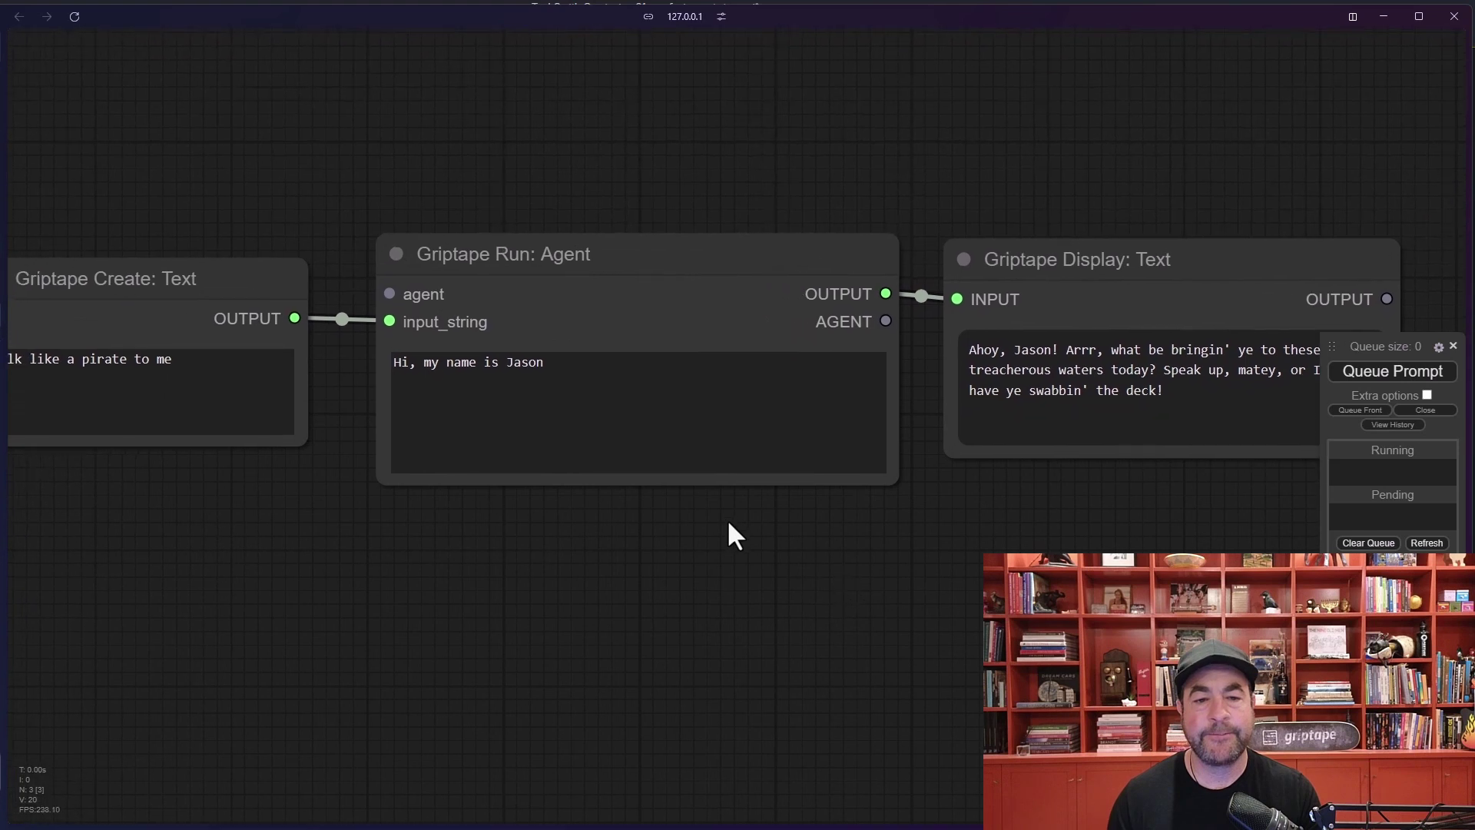
Duplicate the Run: Agent and Display: Text nodes below the originals and connect the original's AGENT output to the duplicate's agent input
drag(231, 283, 238, 284)
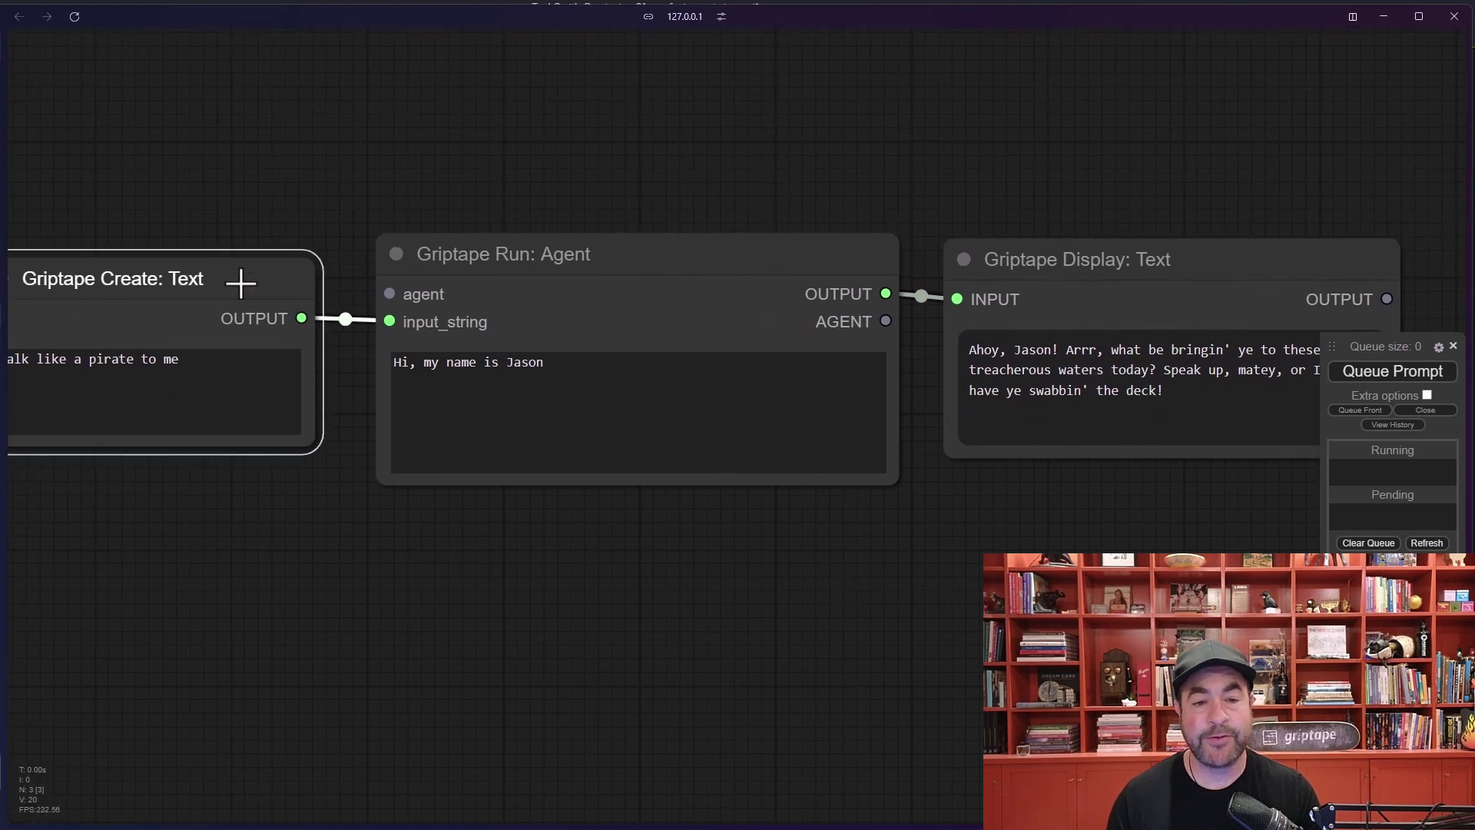
click(487, 277)
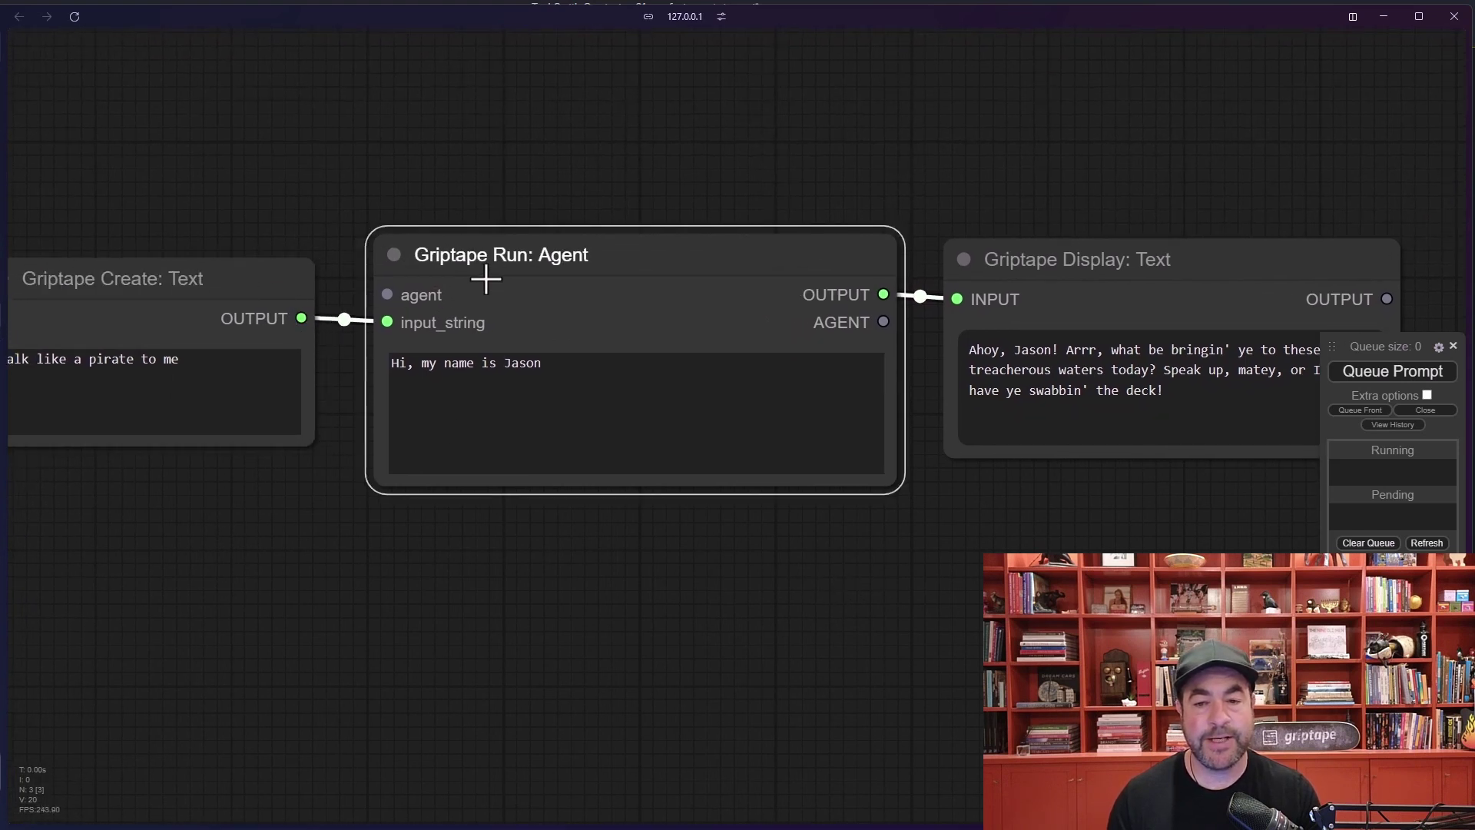
drag(368, 348, 352, 357)
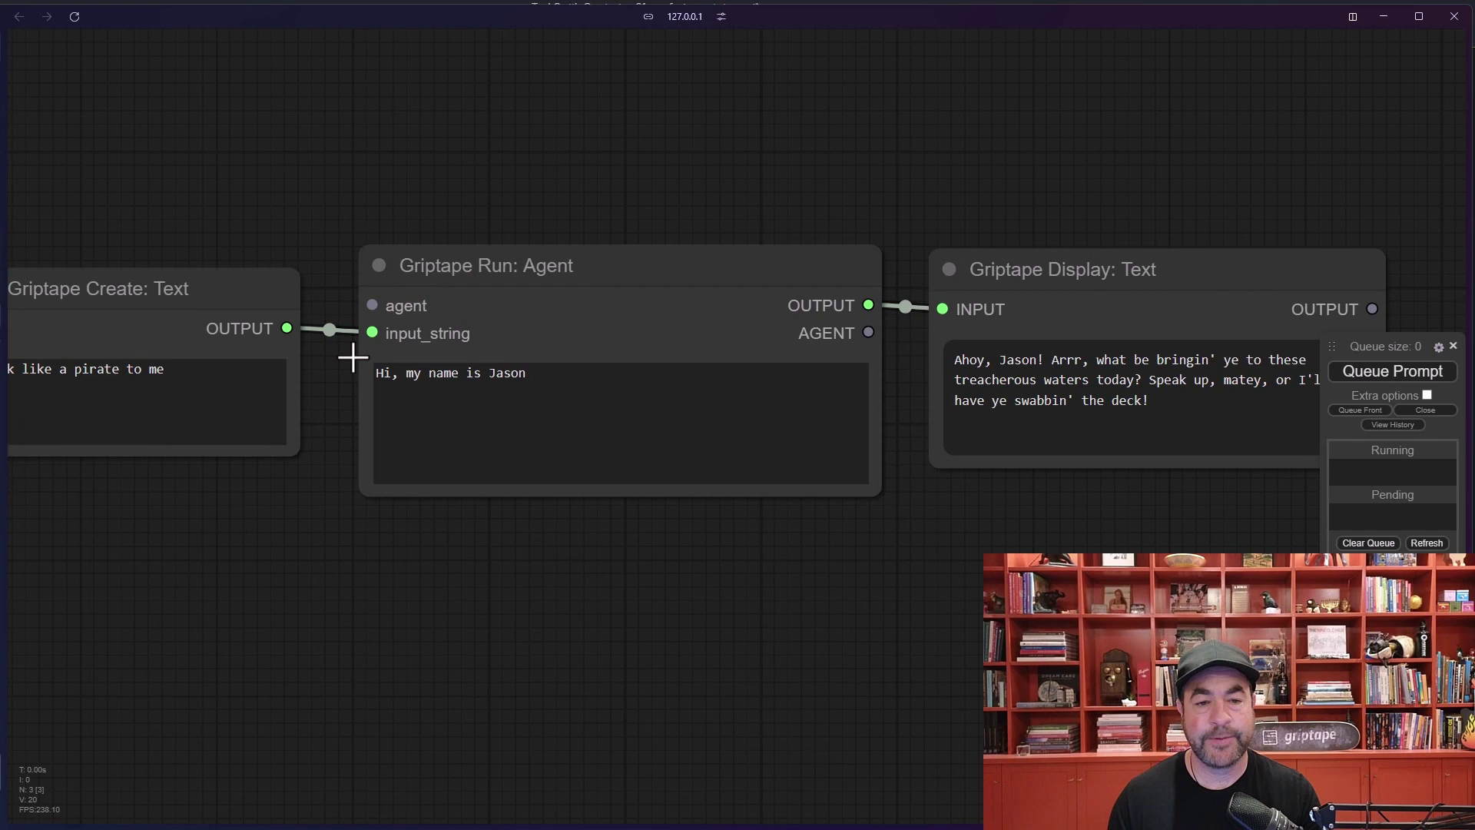
click(517, 283)
shift+click(1103, 256)
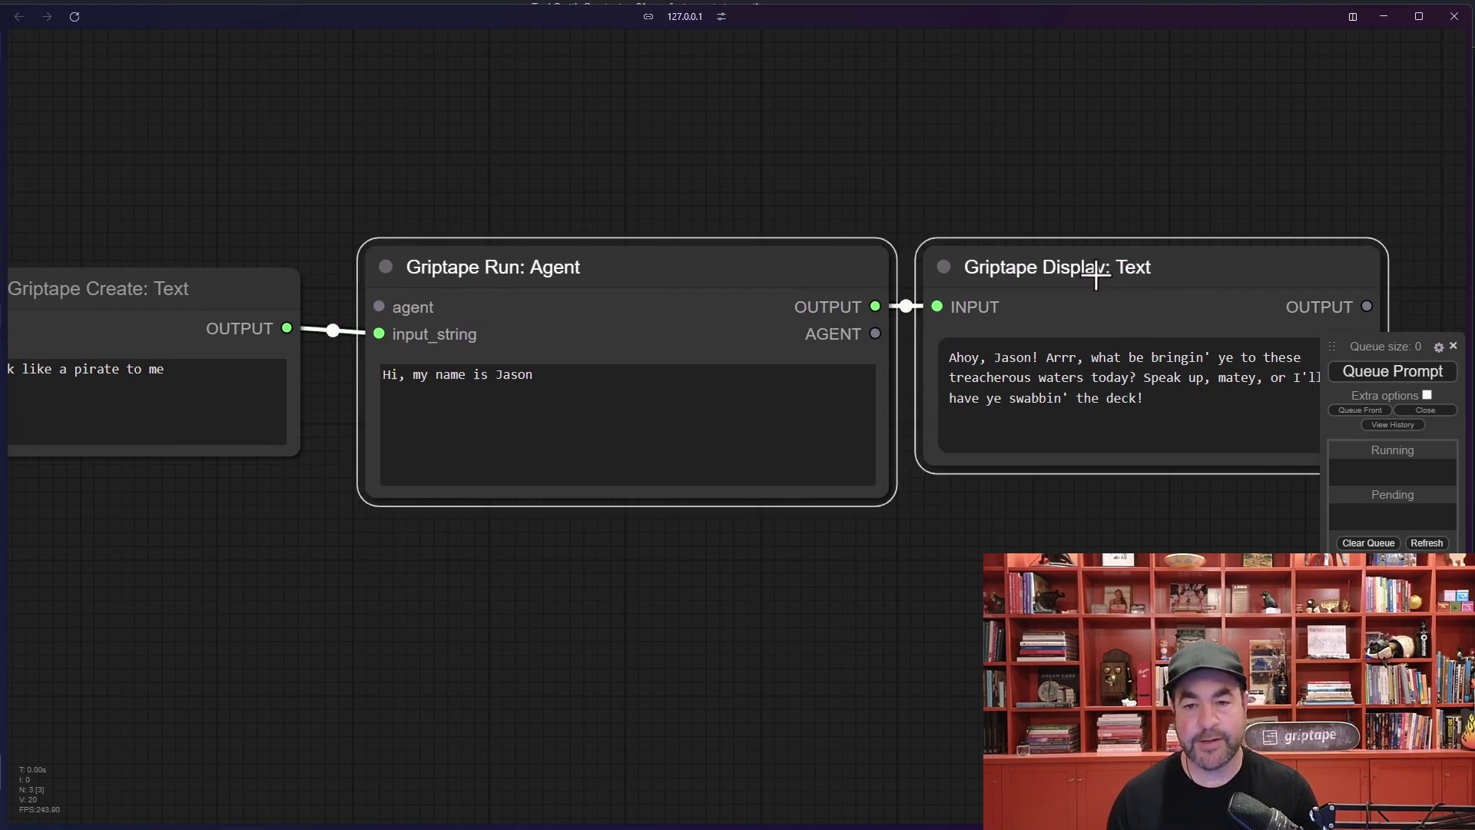
key(ctrl+c)
key(ctrl+v)
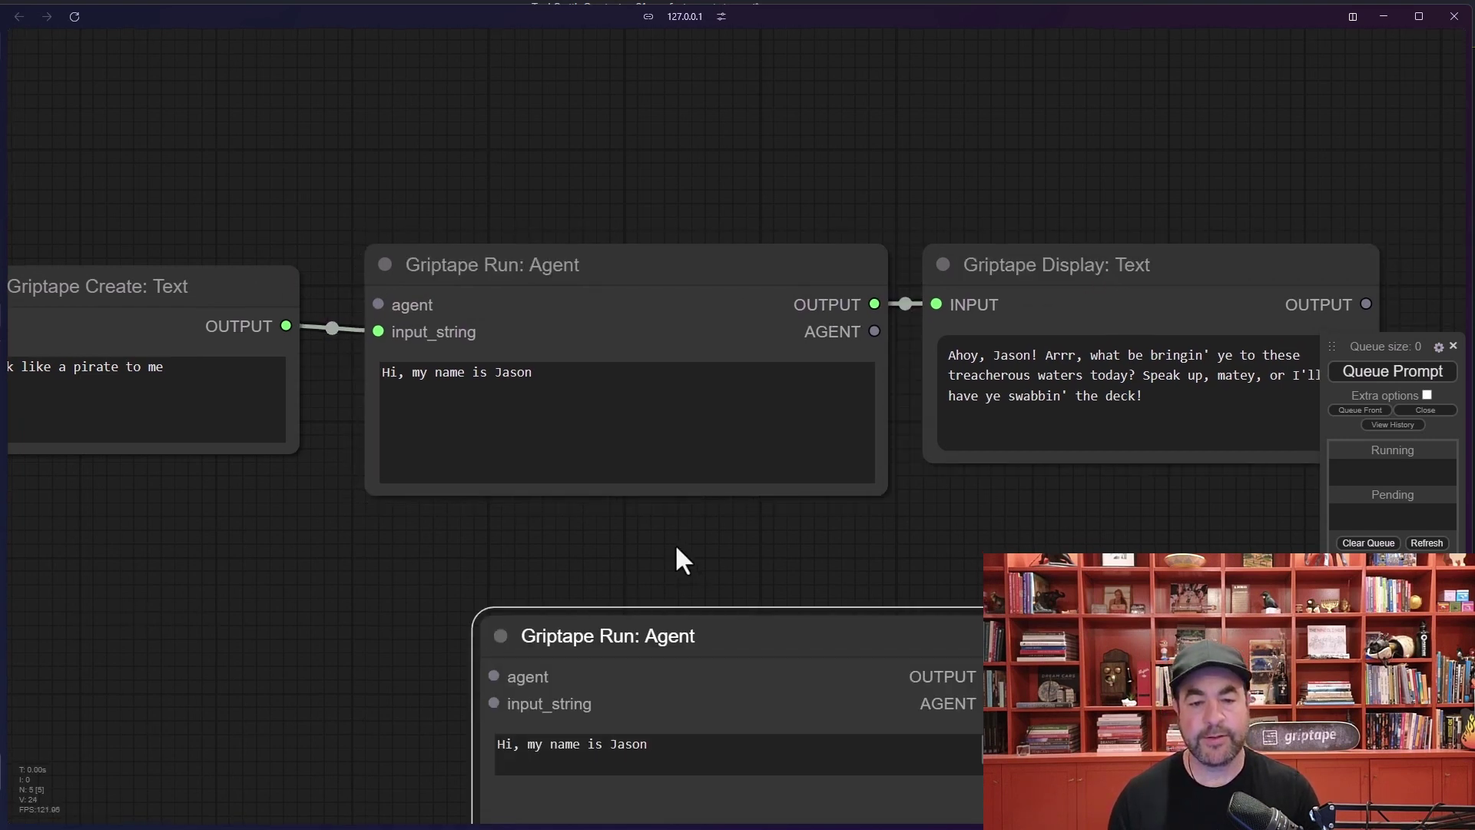
drag(676, 560, 427, 492)
drag(1072, 538, 1005, 523)
drag(711, 226, 232, 550)
drag(401, 517, 404, 510)
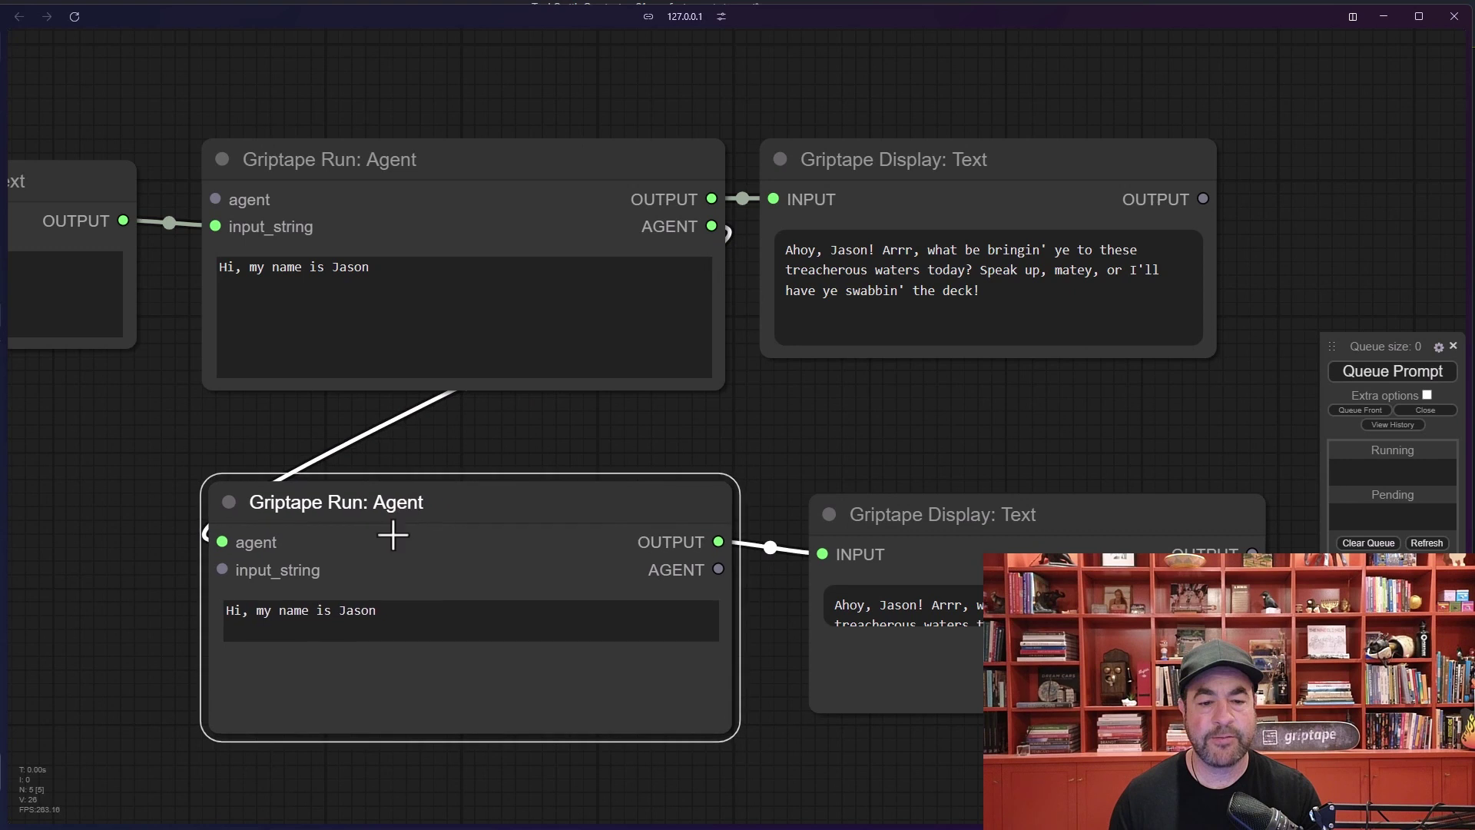
Set the duplicate Run: Agent node's prompt to "What's my name?", queue the prompt, and align its Display: Text node beside it
triple_click(377, 612)
text(Wh)
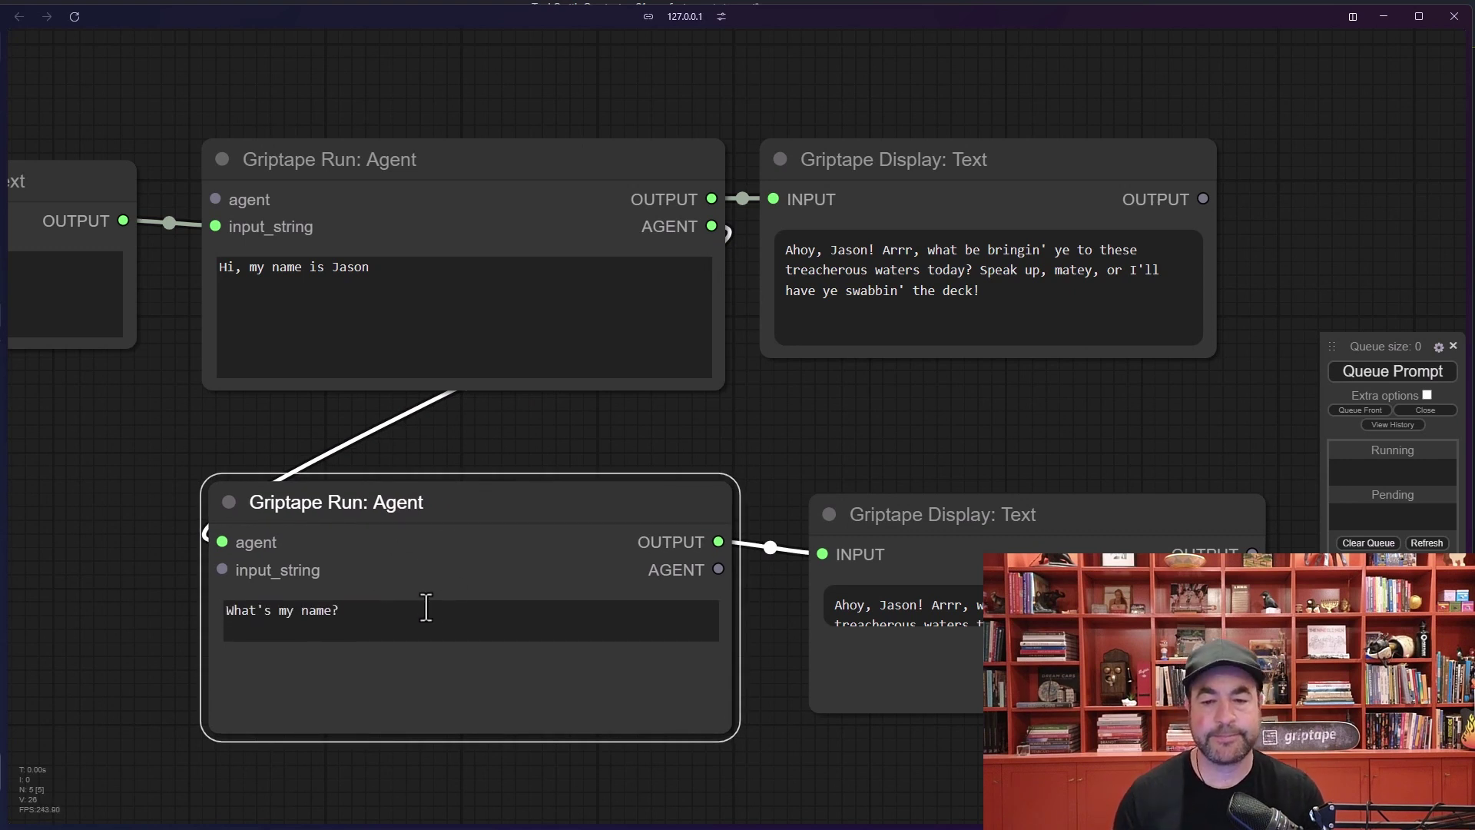
click(1353, 370)
drag(973, 515, 958, 502)
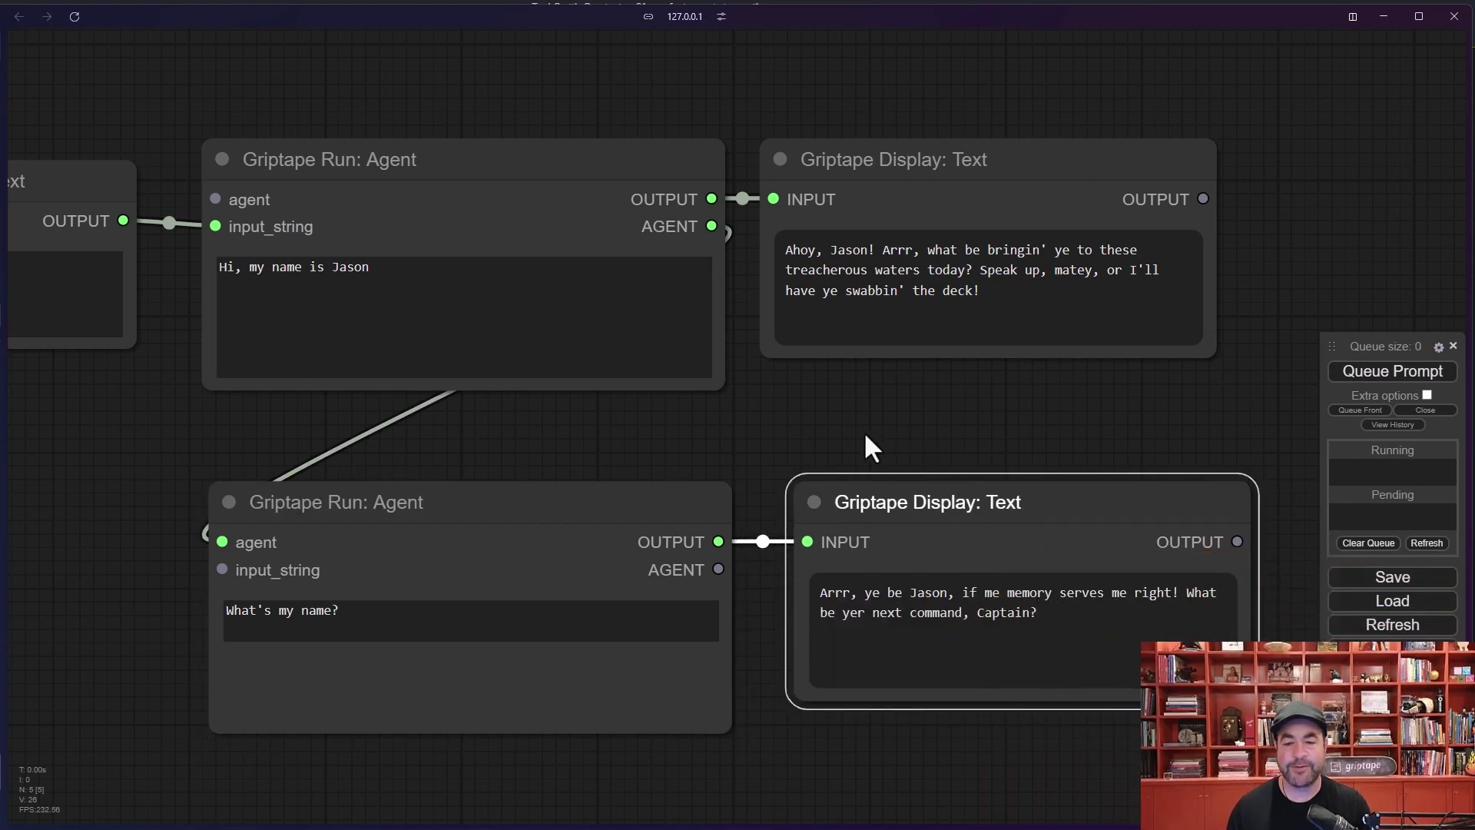
drag(822, 438, 977, 445)
scroll(675, 445, down, 1)
drag(676, 445, 829, 472)
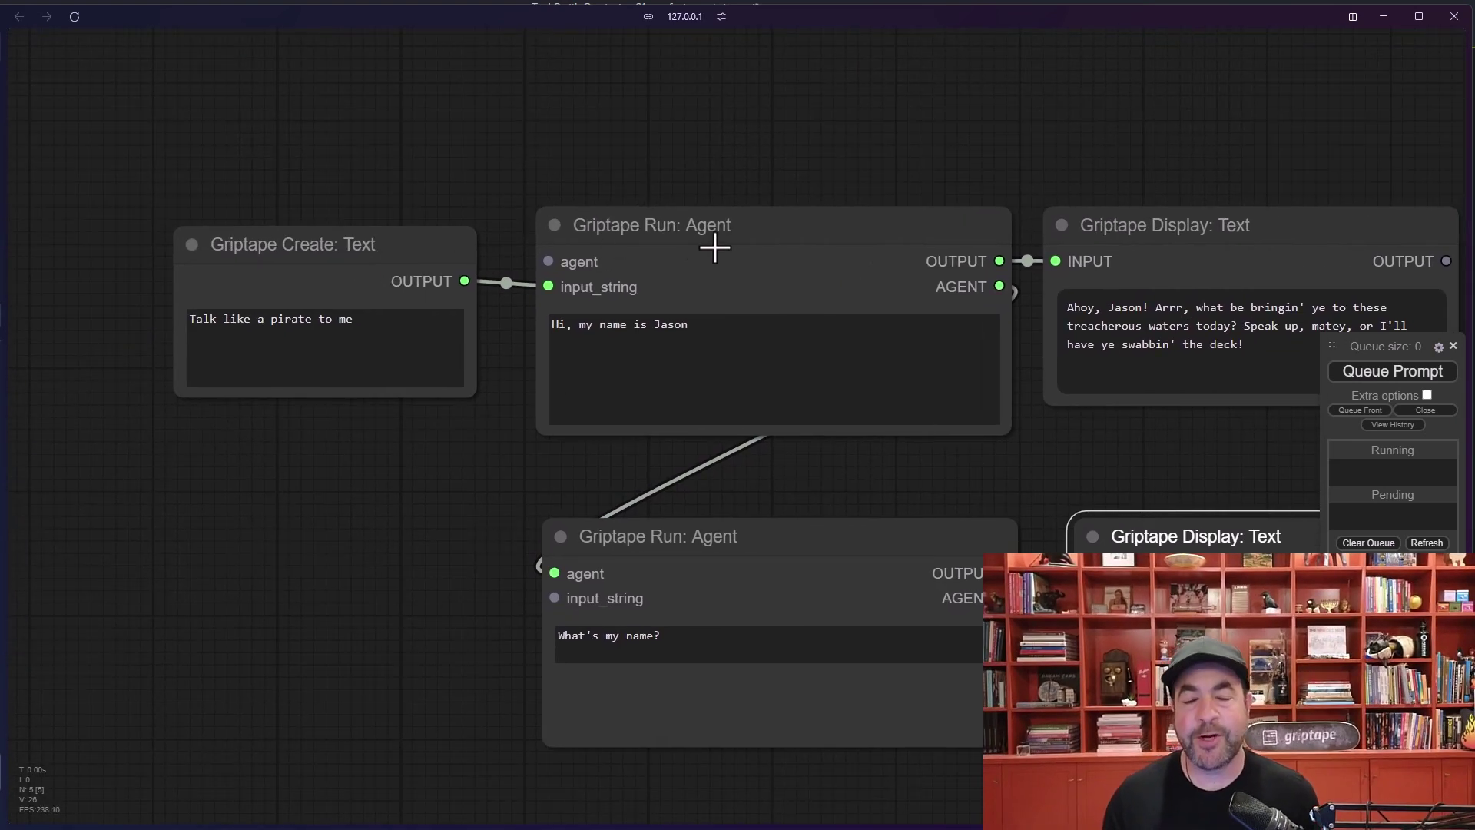
click(690, 228)
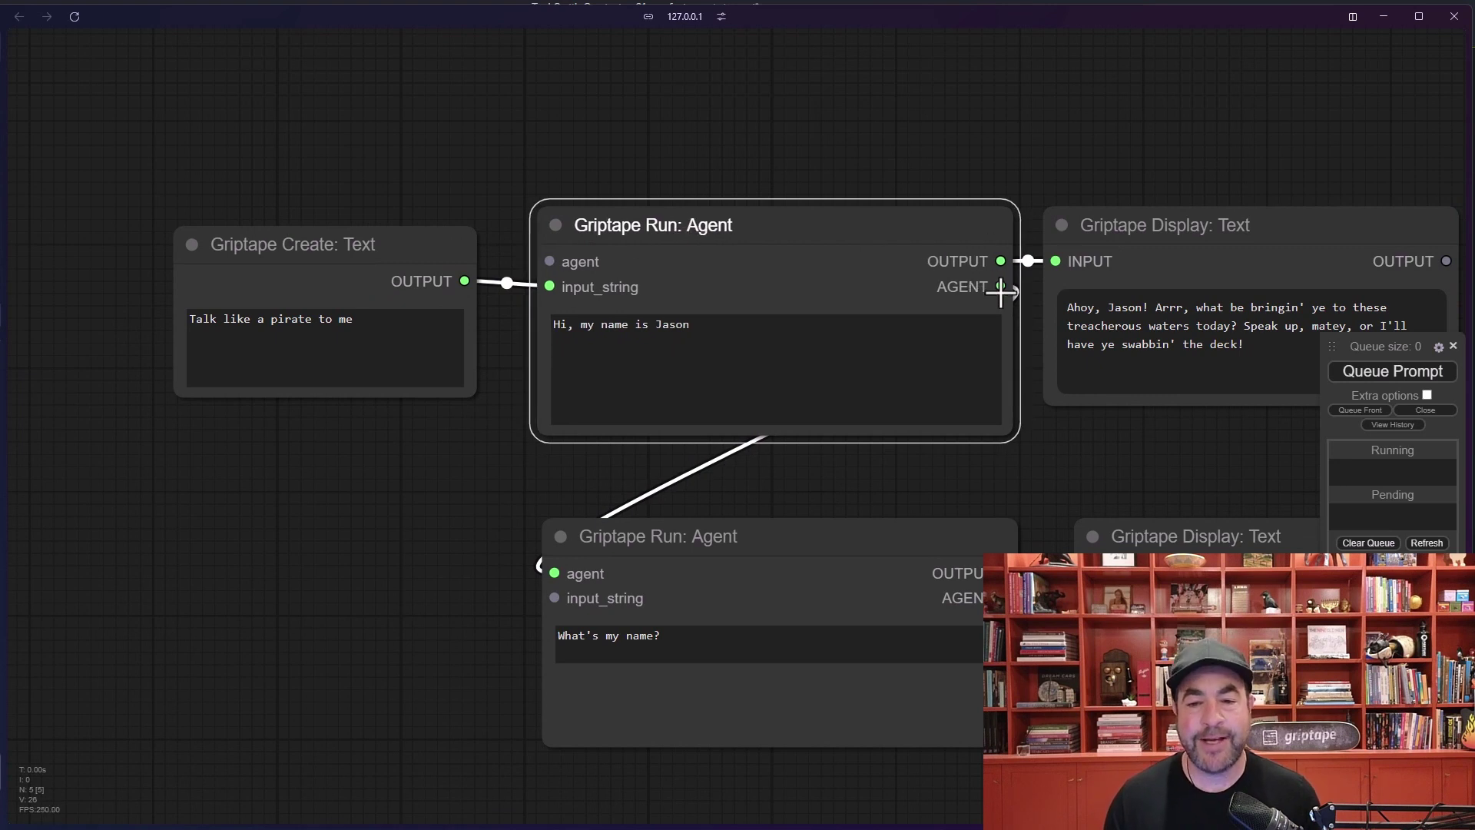
Tidy the layout by moving the Create: Text node away from the first Run: Agent node and aligning the agent and display nodes in two rows
drag(722, 216, 721, 216)
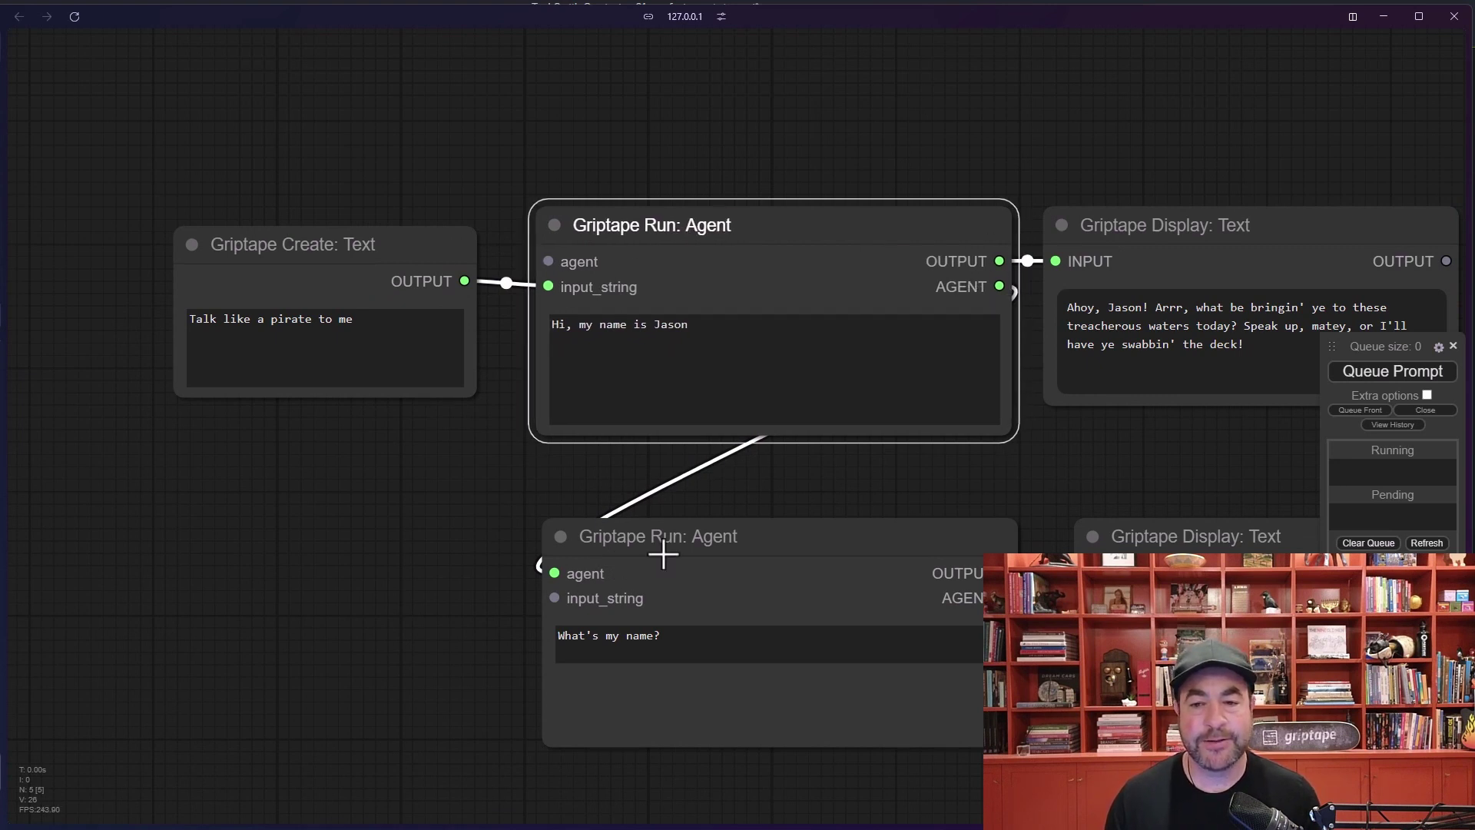
drag(320, 237, 286, 249)
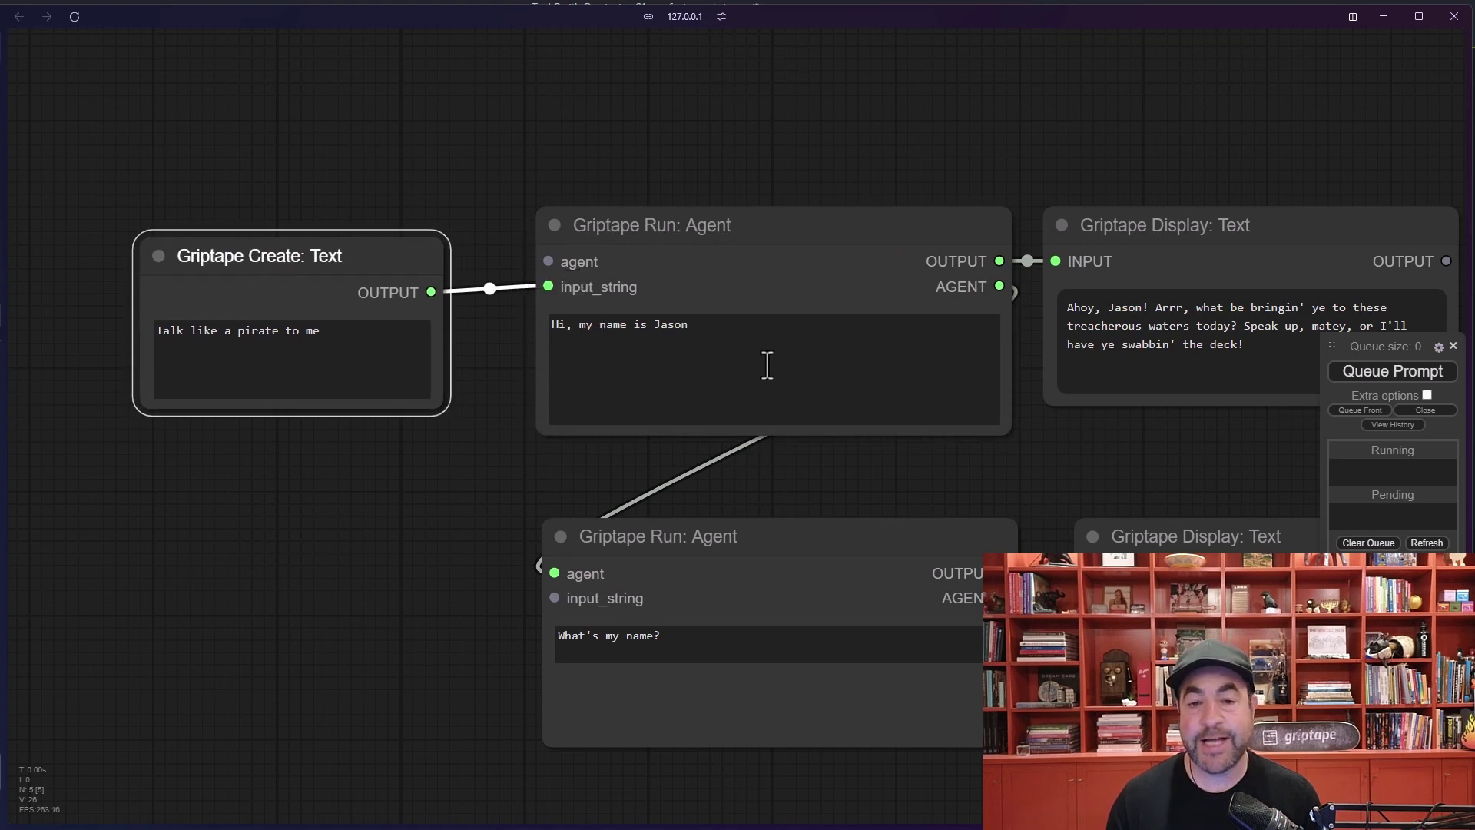
drag(1042, 499, 799, 462)
drag(656, 520, 655, 511)
drag(949, 517, 928, 501)
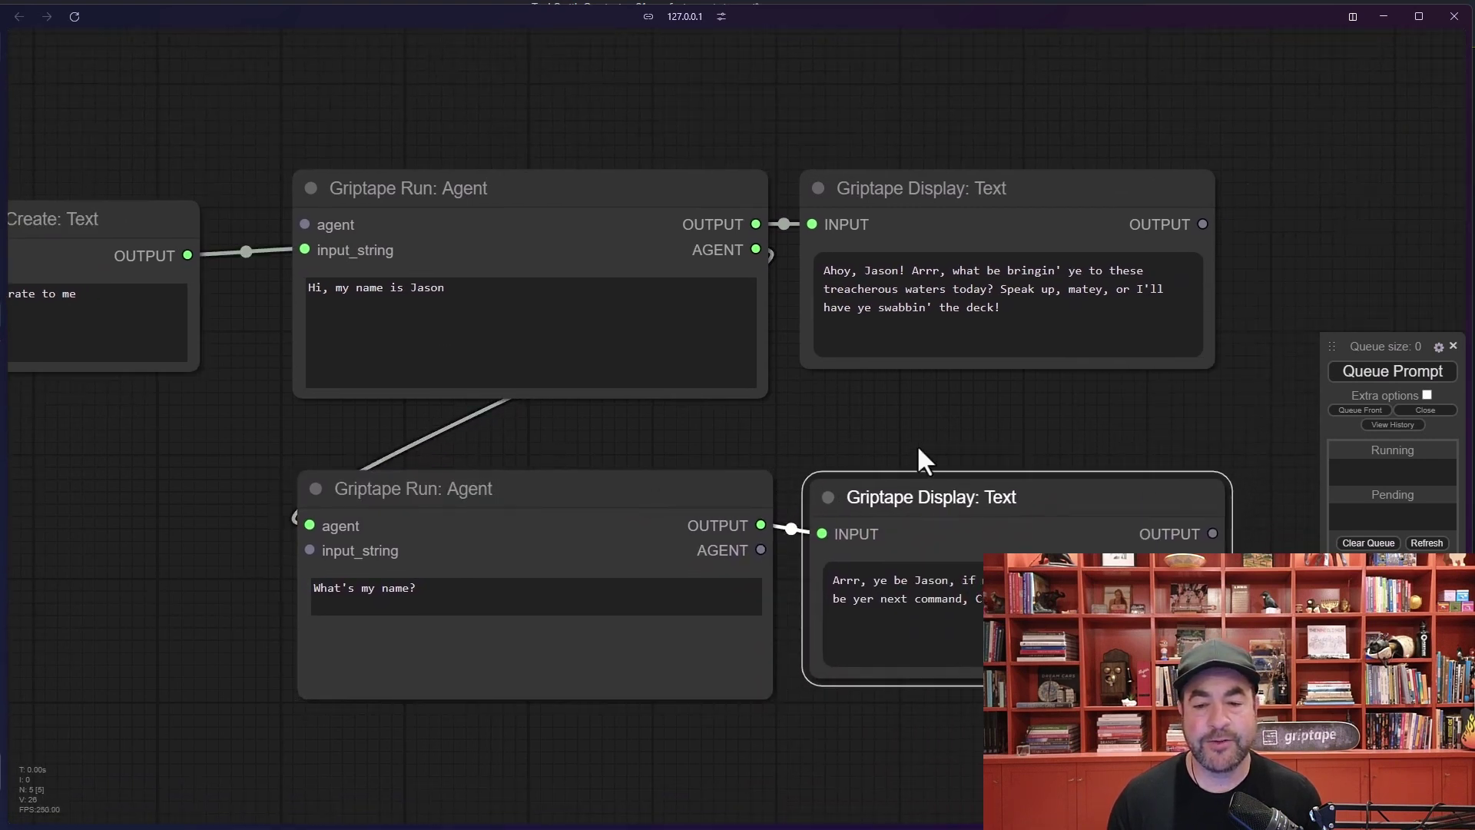
drag(850, 188, 850, 194)
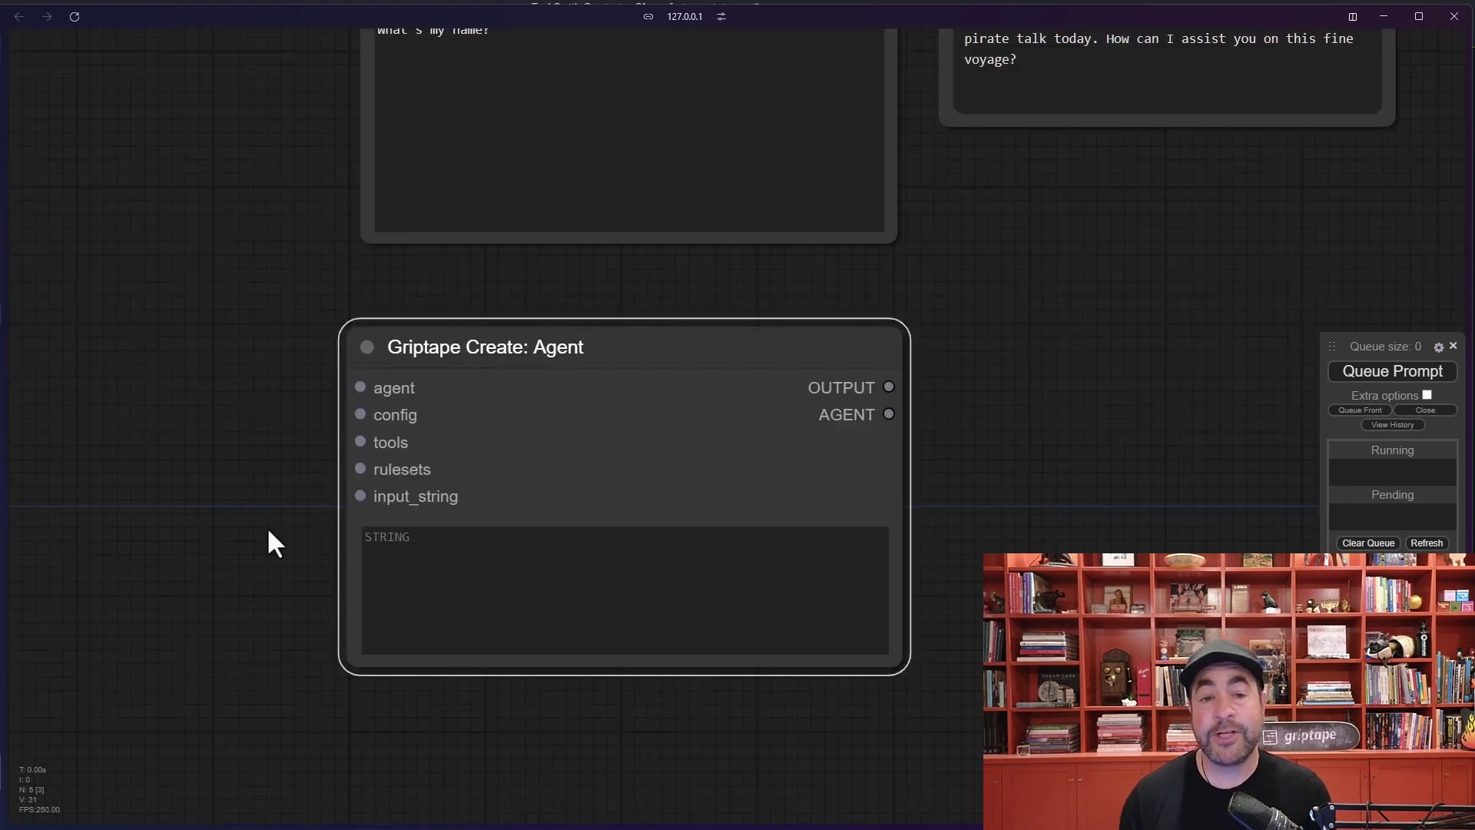
Position the Create: Agent node in the empty space just below the "What's my name?" agent node
drag(571, 352, 516, 328)
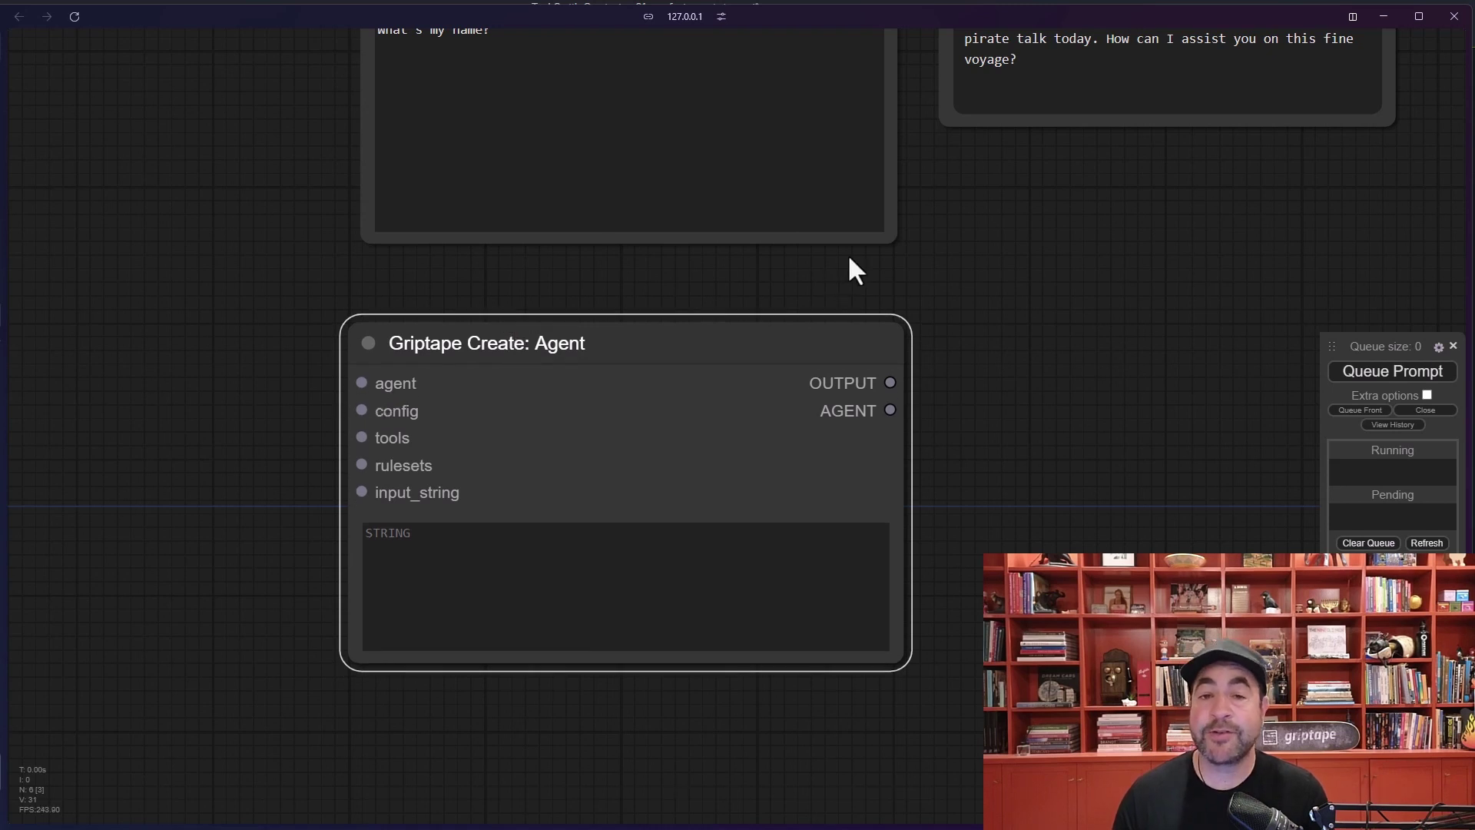
drag(735, 336, 728, 330)
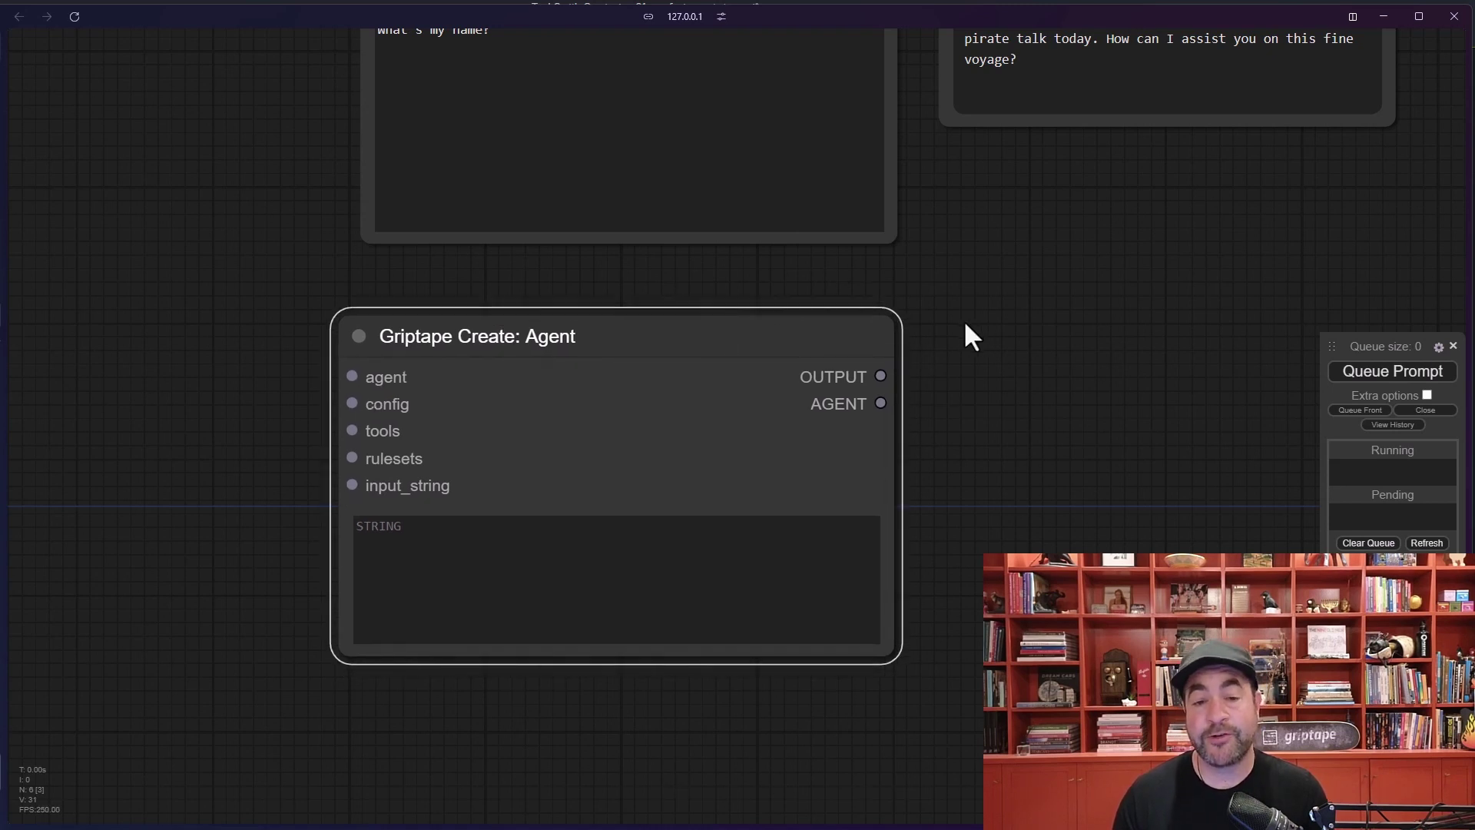